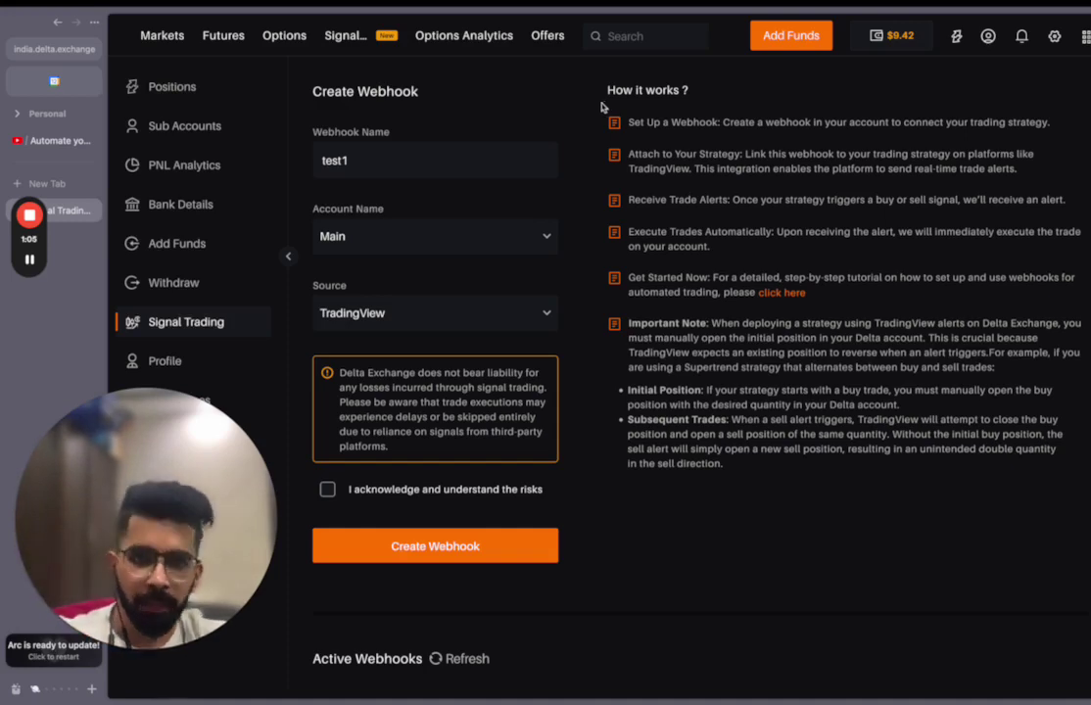
- Name the webhook test12, keep Main account and TradingView source, and acknowledge the risks
{"action": "left_click", "coordinate": [176, 34]}
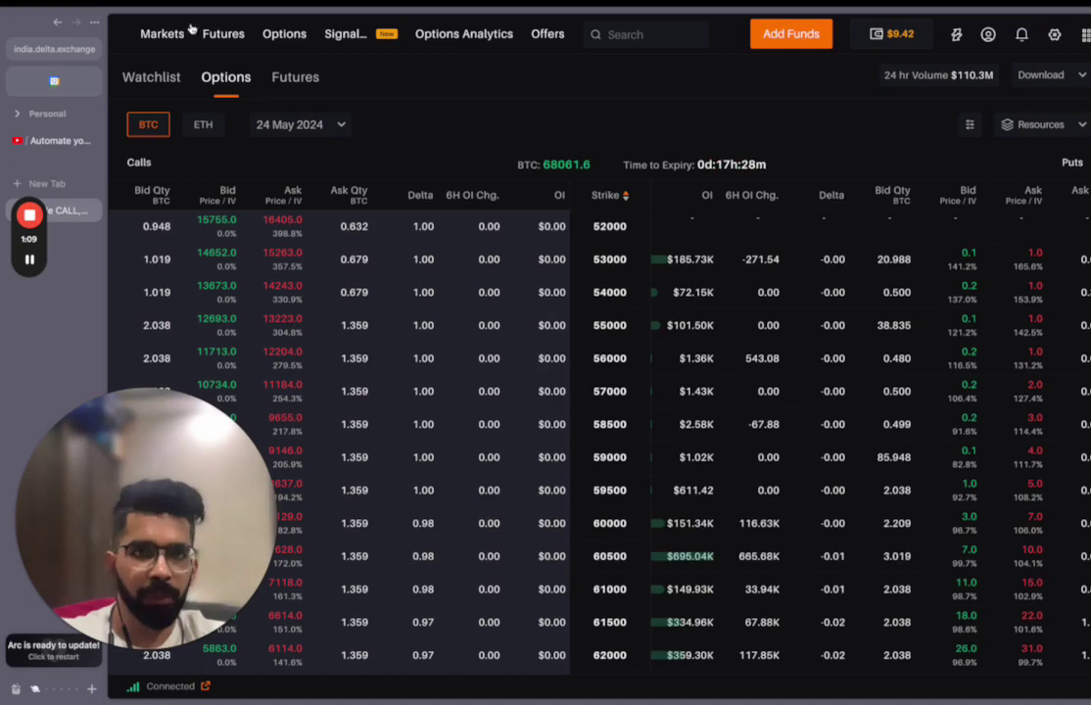
{"action": "left_click", "coordinate": [342, 40]}
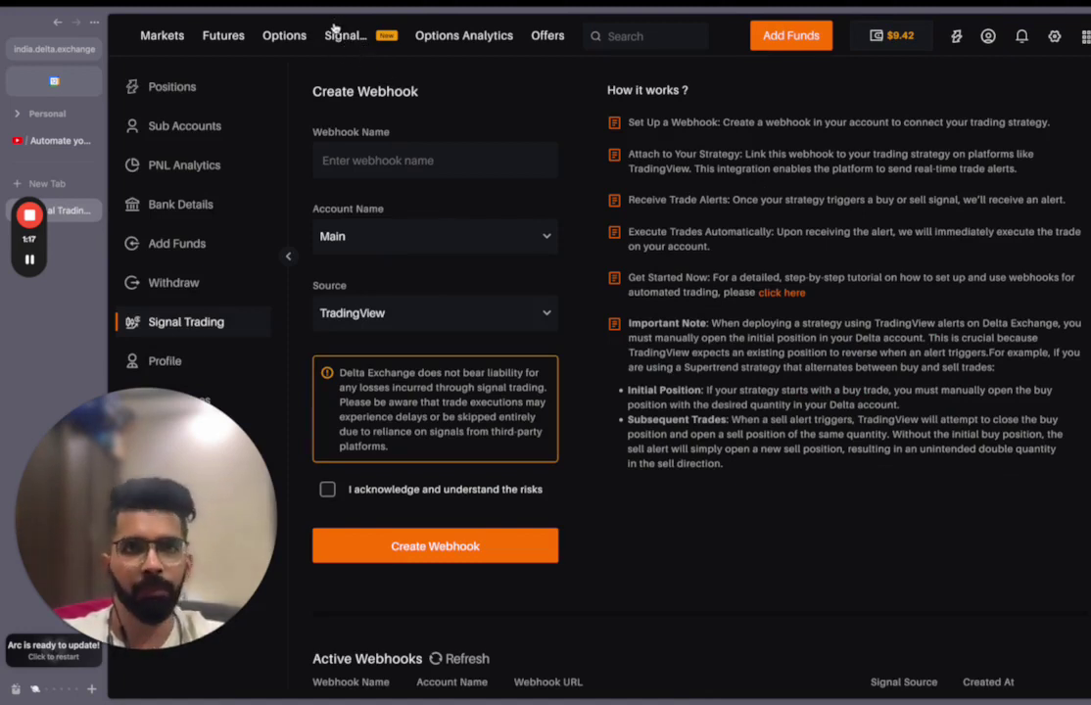
{"action": "left_click", "coordinate": [385, 160]}
{"action": "type", "text": "te"}
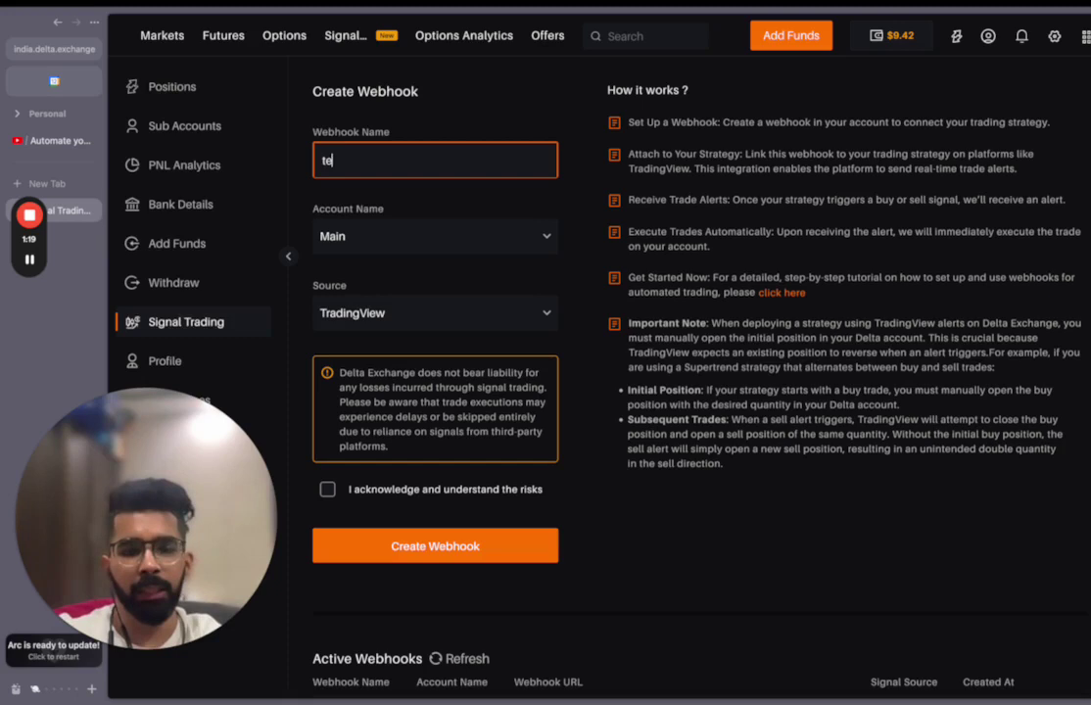
{"action": "type", "text": "st12"}
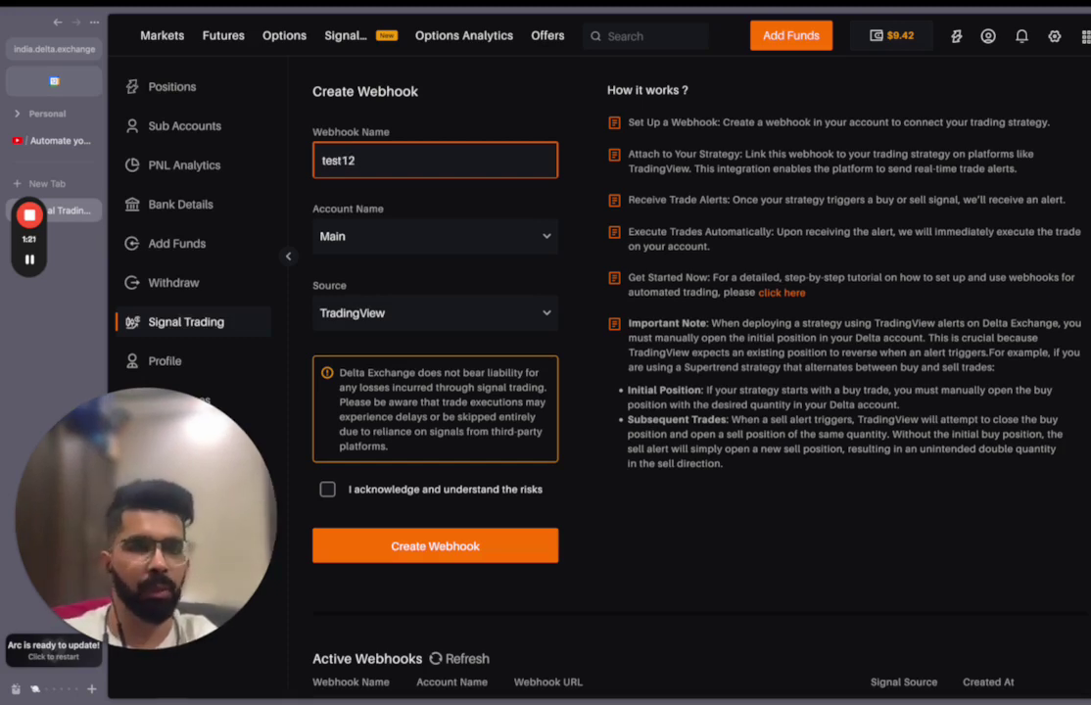
{"action": "left_click", "coordinate": [383, 228]}
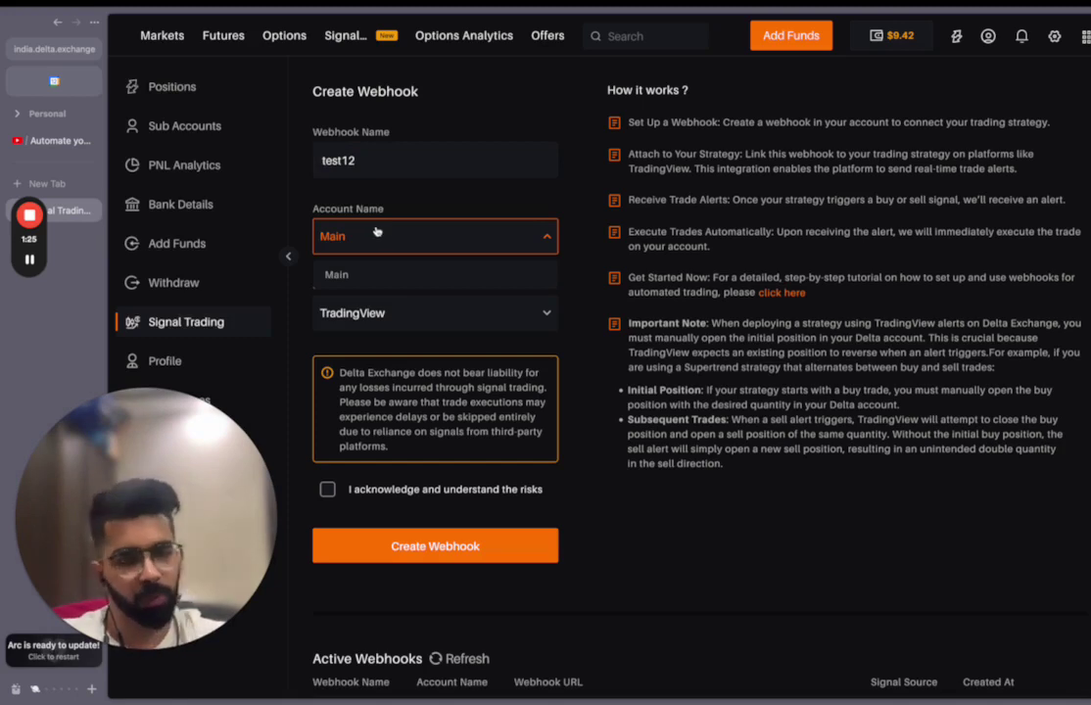
{"action": "left_click", "coordinate": [358, 226]}
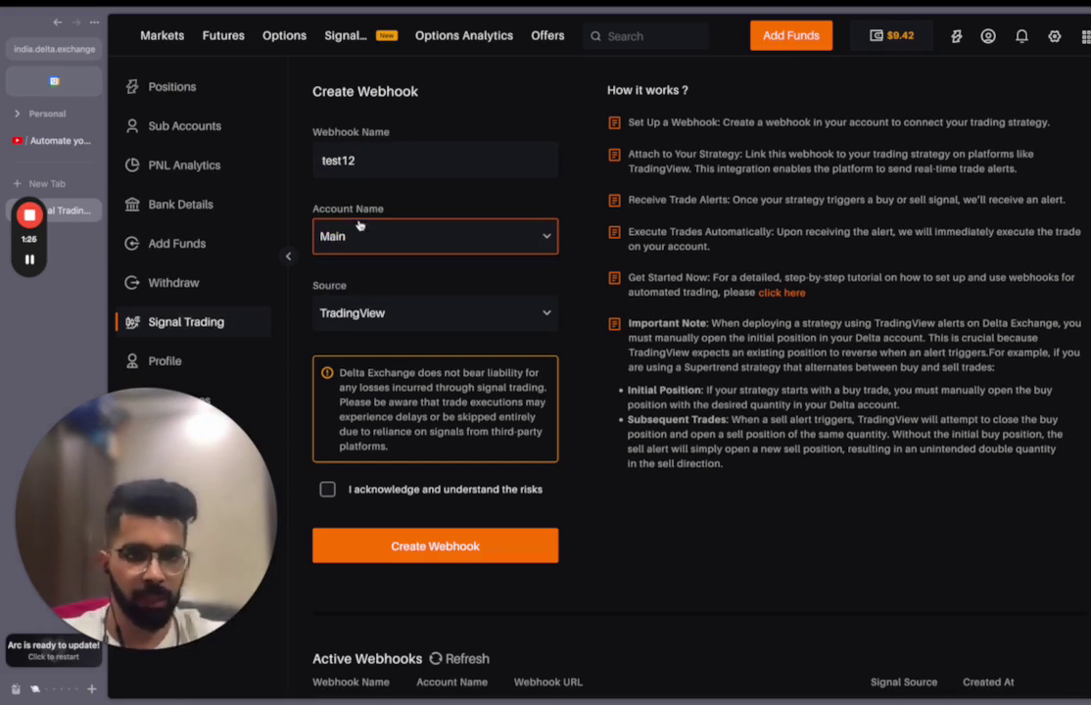
{"action": "left_click", "coordinate": [389, 311]}
{"action": "left_click", "coordinate": [389, 312]}
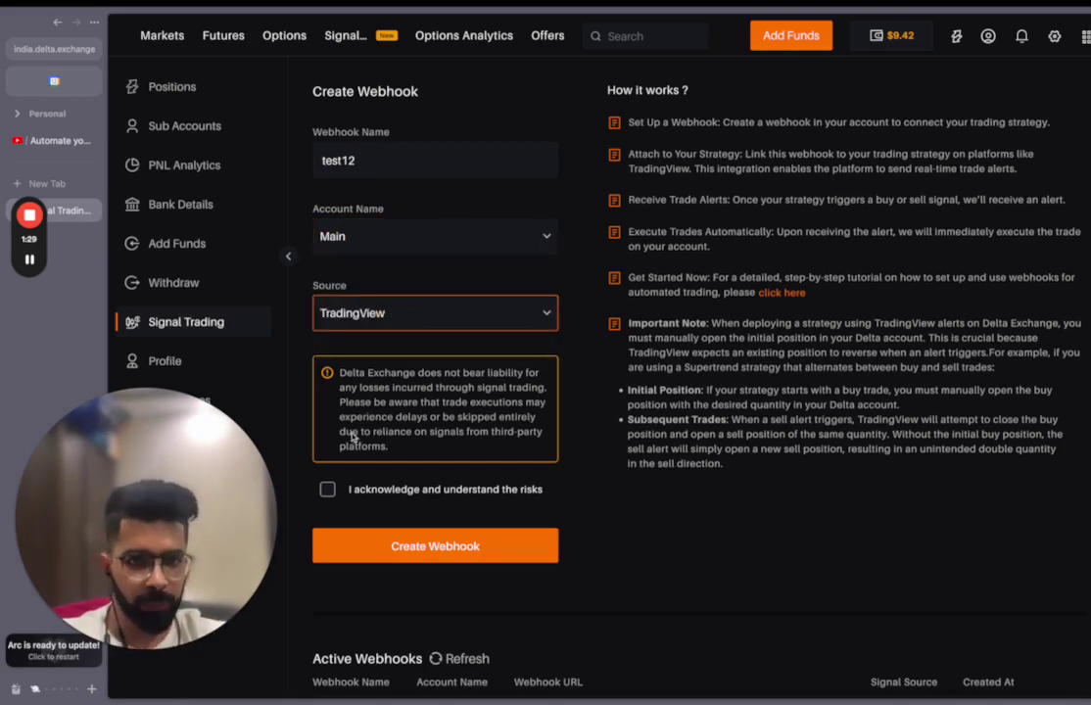
{"action": "left_click", "coordinate": [325, 485]}
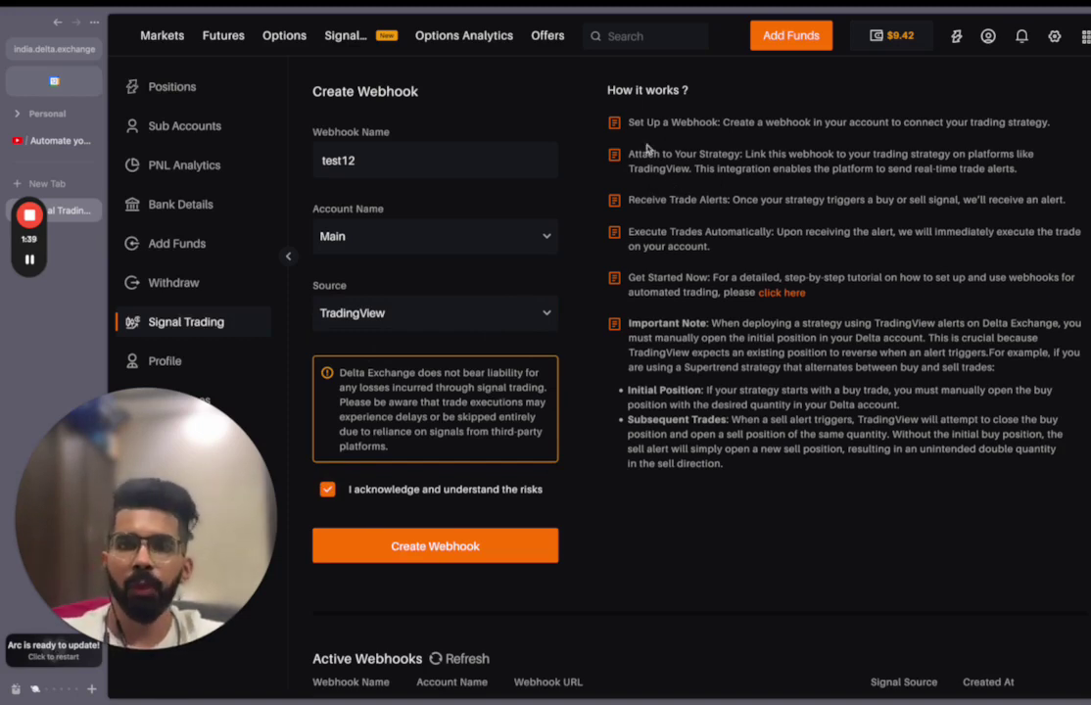
{"action": "left_click_drag", "start_coordinate": [624, 123], "coordinate": [767, 121]}
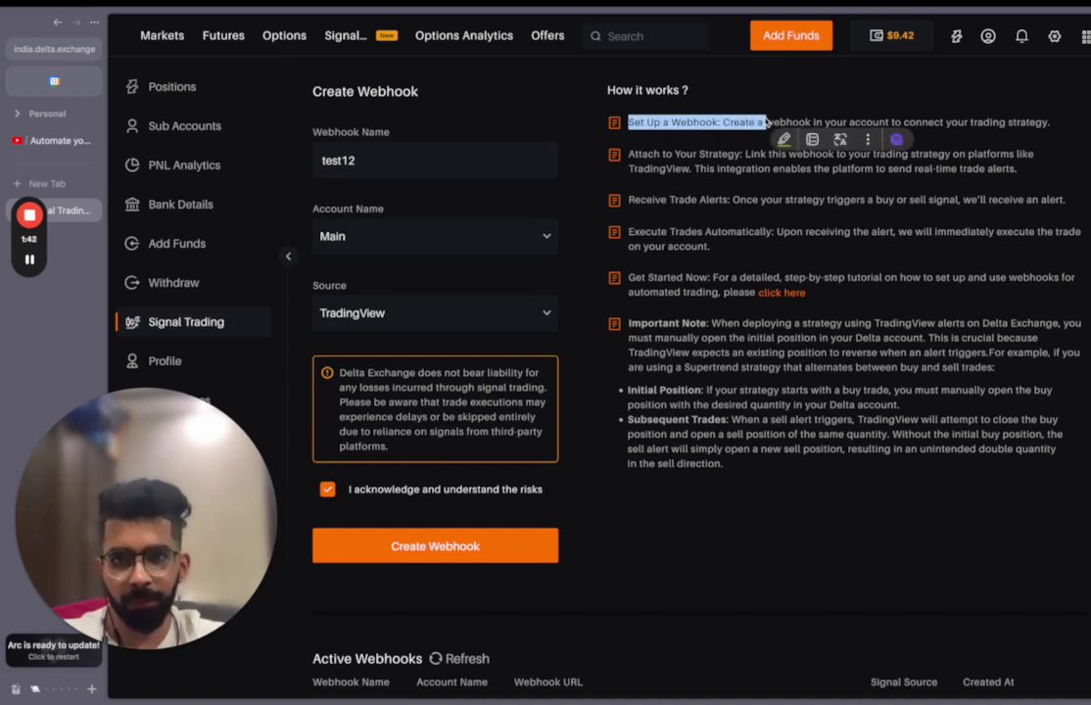
{"action": "left_click", "coordinate": [707, 153]}
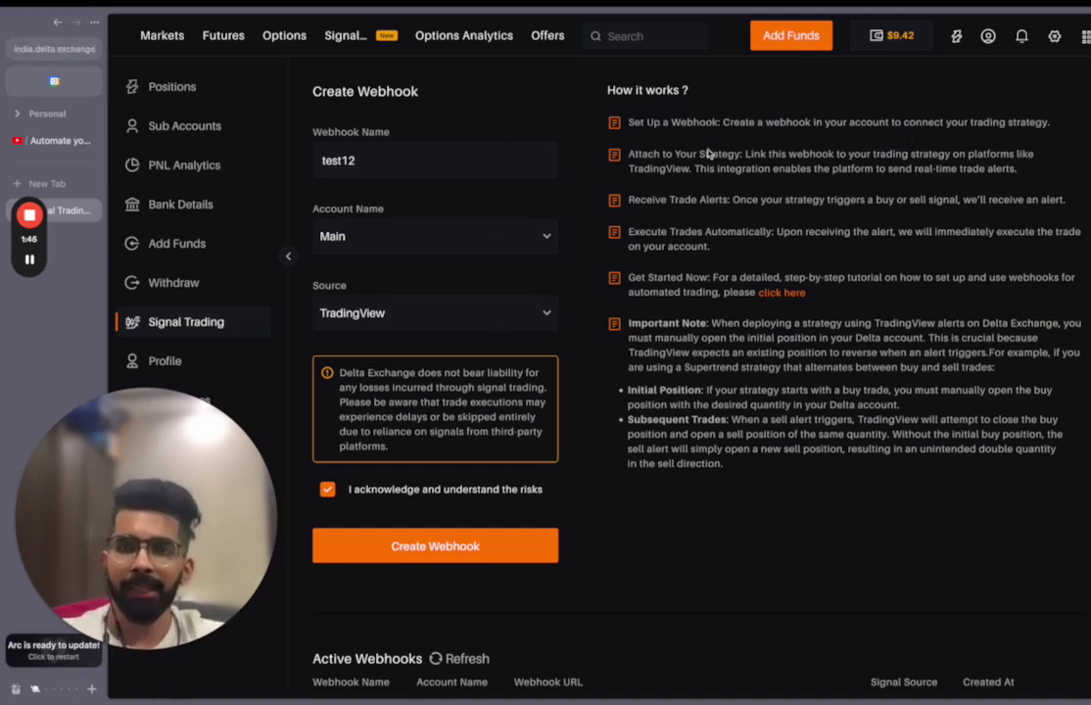
{"action": "triple_click", "coordinate": [708, 154]}
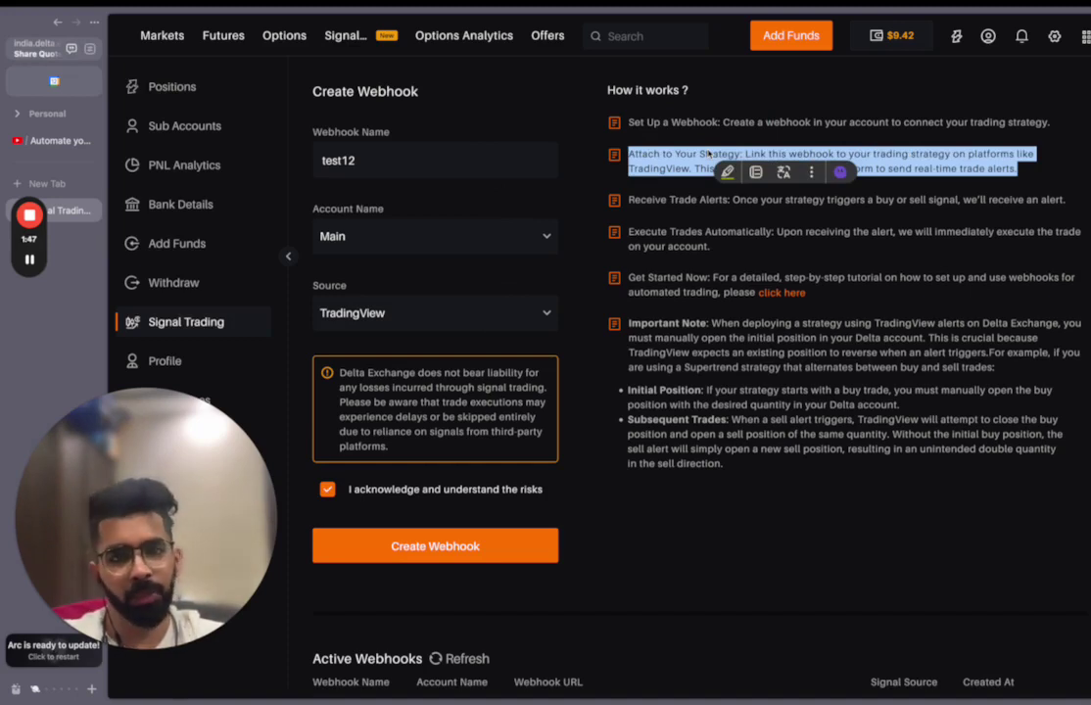
{"action": "left_click", "coordinate": [681, 159]}
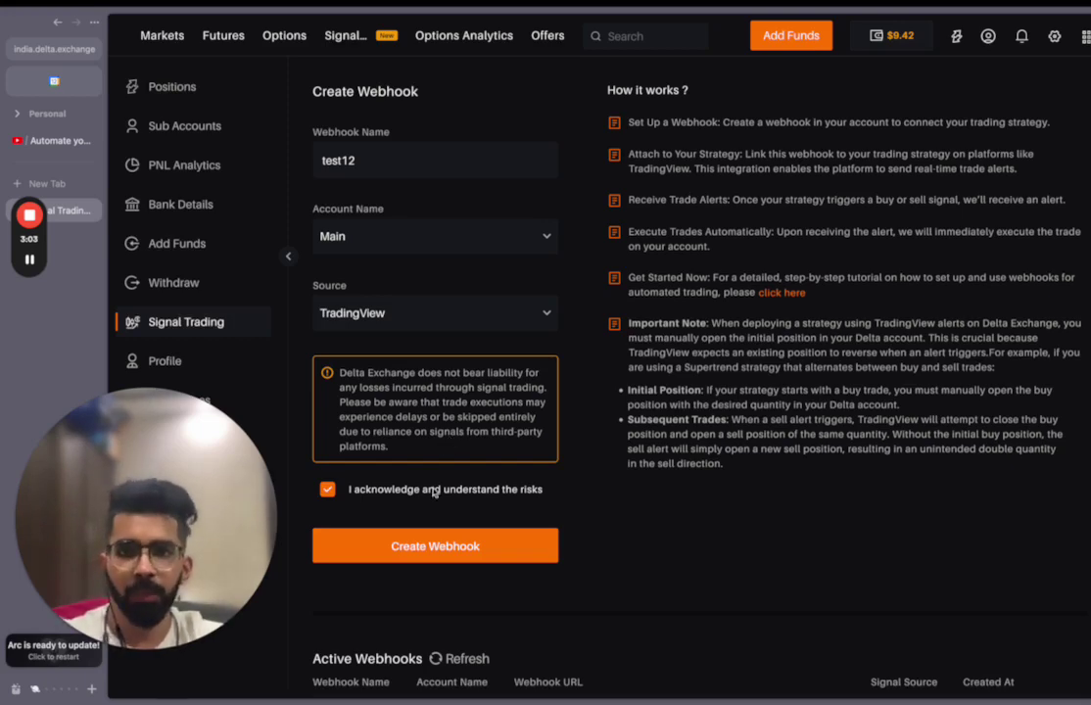
- Create the test12 webhook and submit the email and 2FA verification codes
{"action": "left_click", "coordinate": [411, 538]}
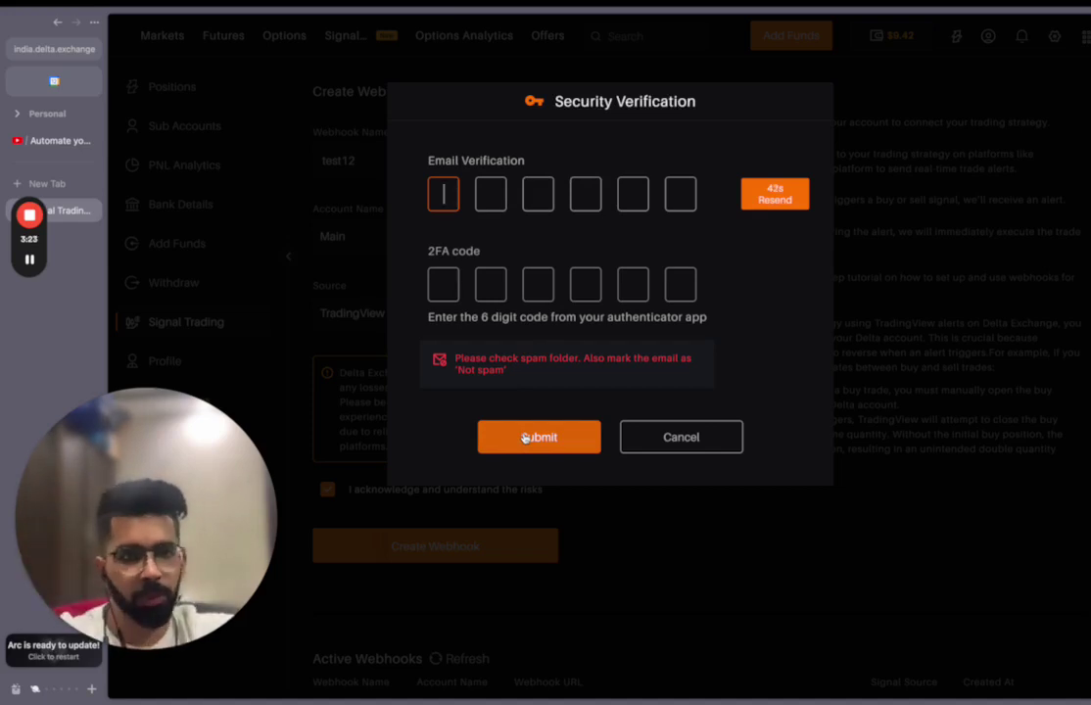
{"action": "left_click", "coordinate": [29, 259]}
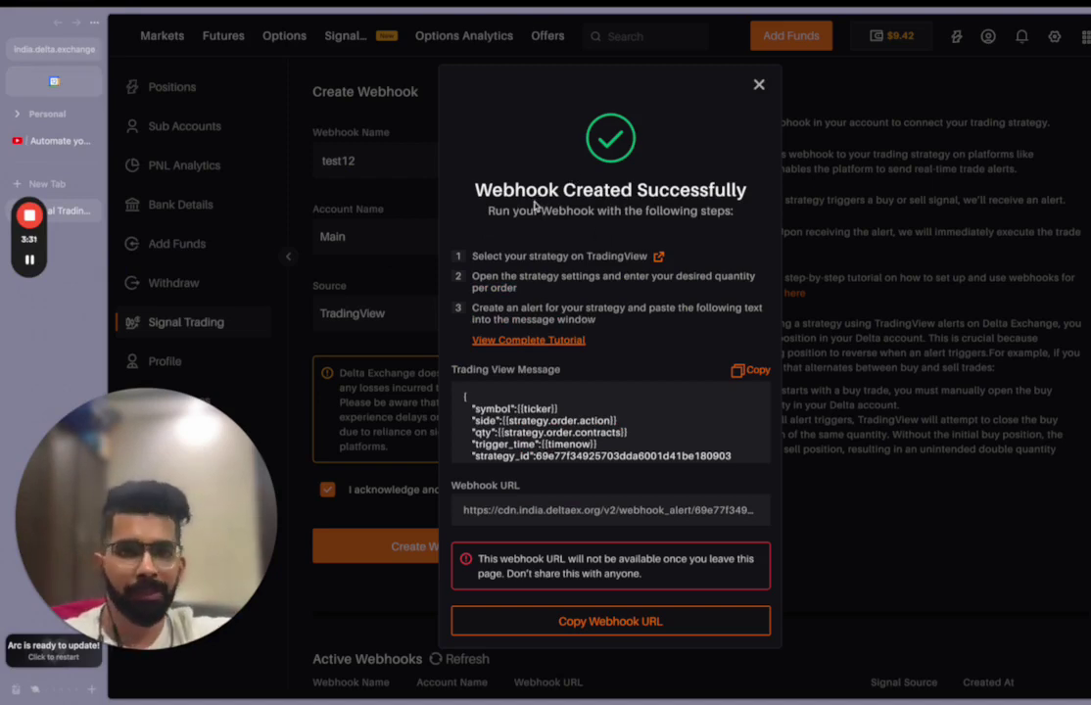
- Highlight the Webhook Created Successfully title and the second setup step
{"action": "triple_click", "coordinate": [702, 195]}
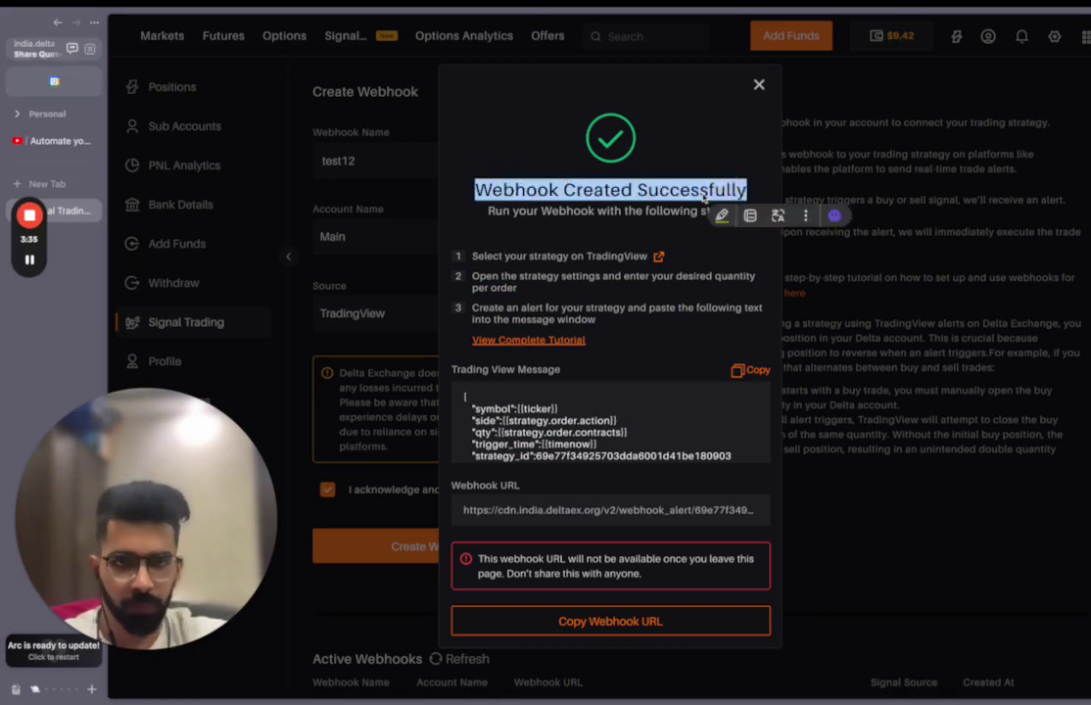
{"action": "left_click", "coordinate": [703, 196]}
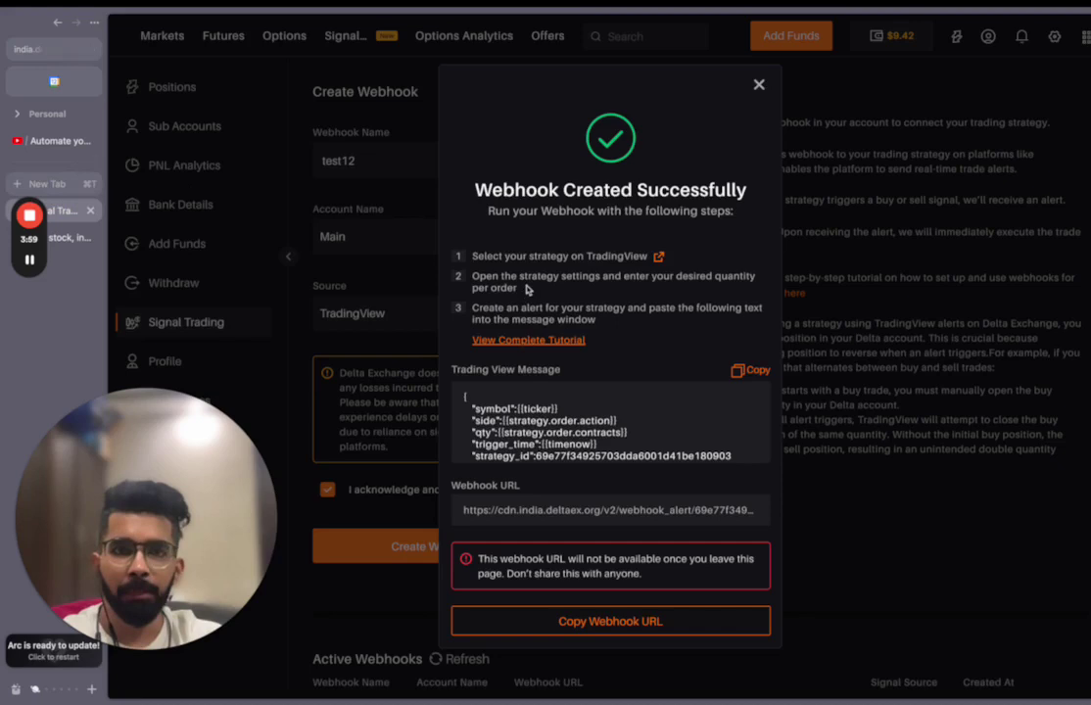
{"action": "left_click_drag", "start_coordinate": [472, 276], "coordinate": [527, 284]}
{"action": "left_click", "coordinate": [527, 284]}
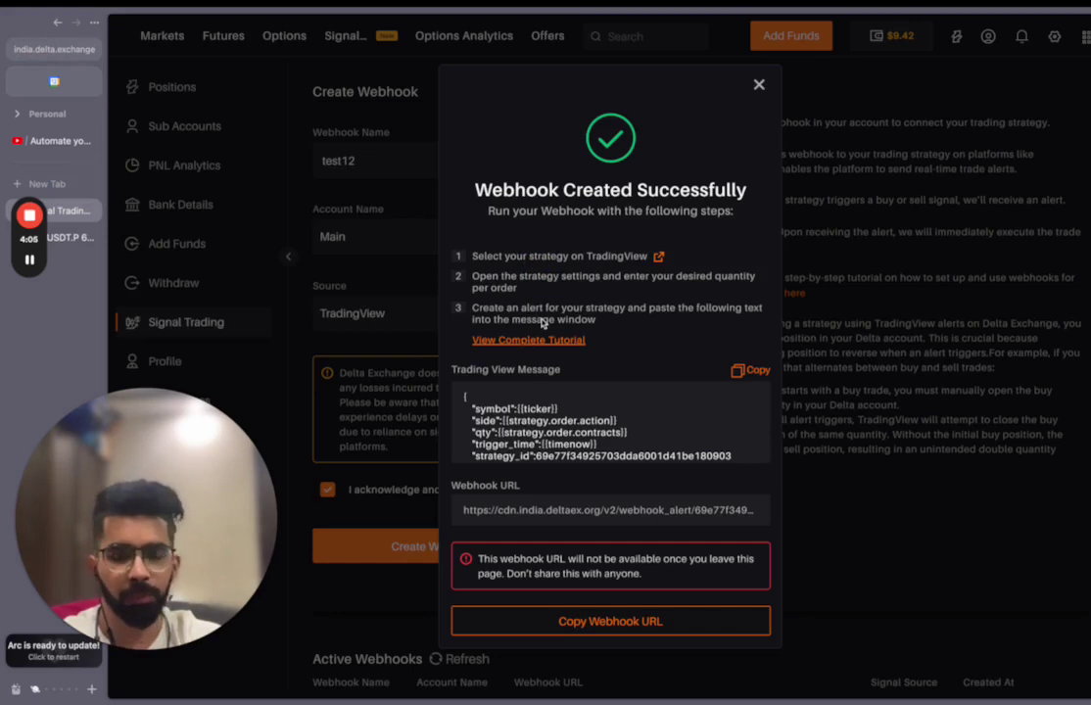
- Go over the alert-creation step and Trading View Message, then bring up the TradingView chart
{"action": "triple_click", "coordinate": [543, 323]}
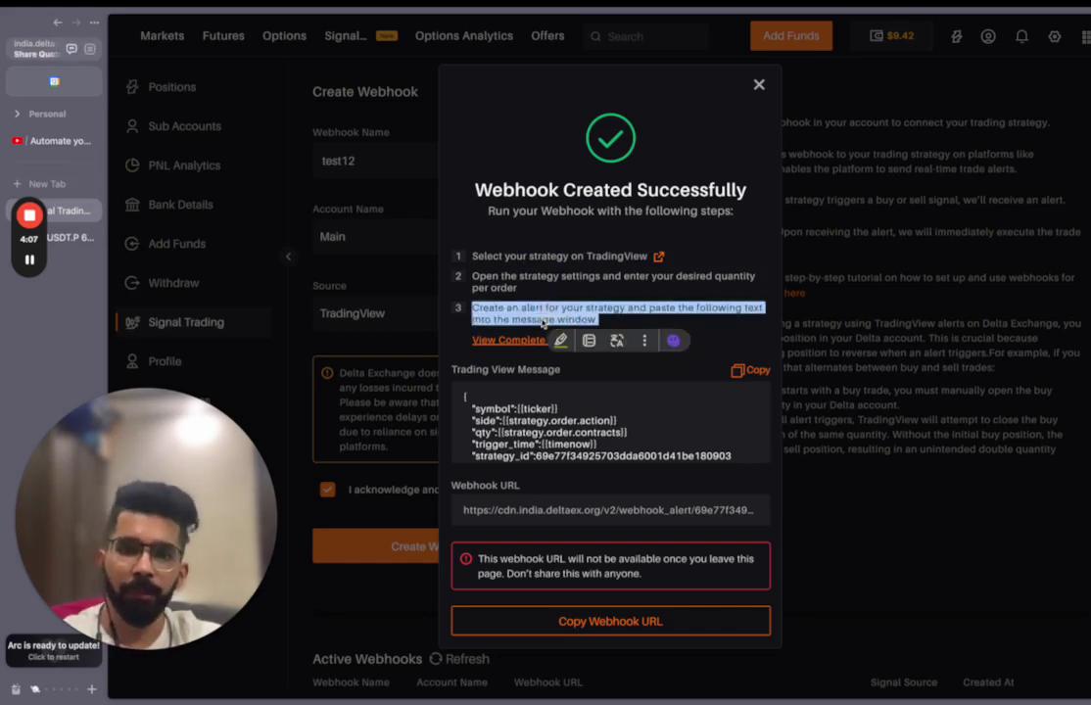
{"action": "triple_click", "coordinate": [491, 370]}
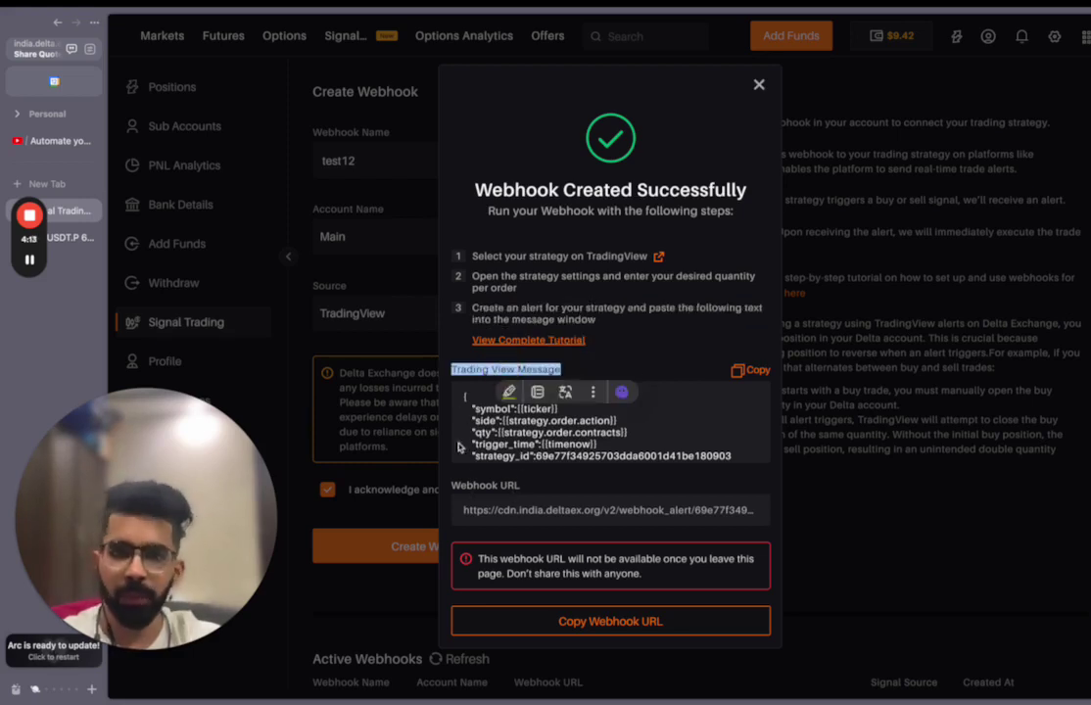
{"action": "left_click", "coordinate": [525, 427]}
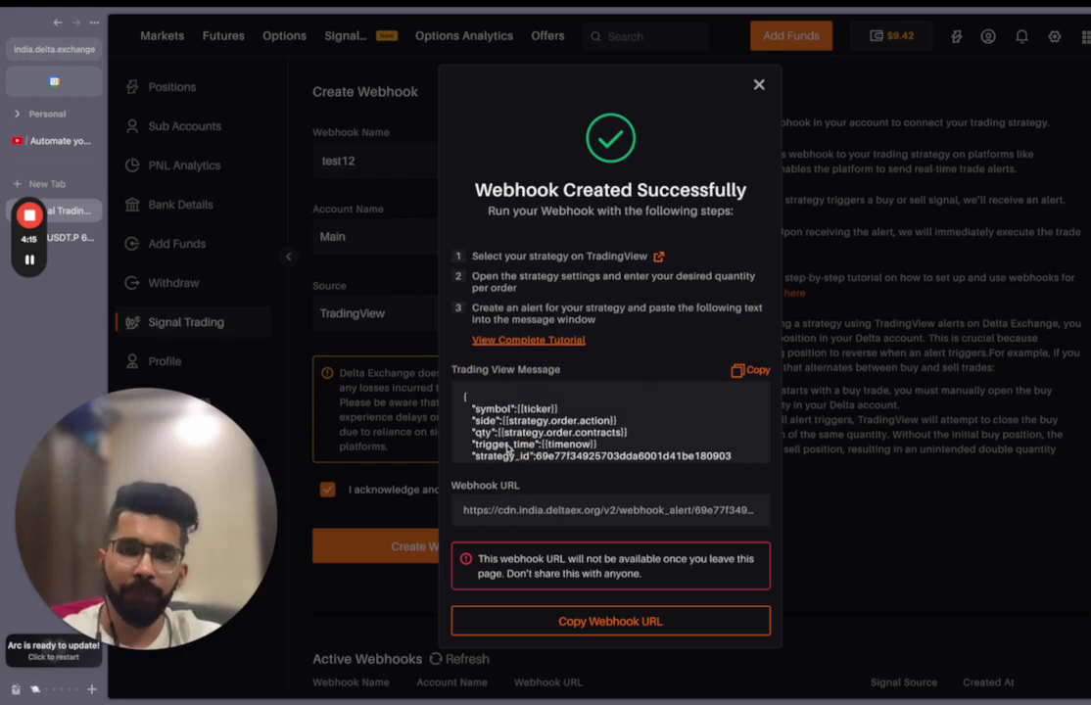
{"action": "scroll", "coordinate": [508, 448], "scroll_direction": "down", "scroll_amount": 1}
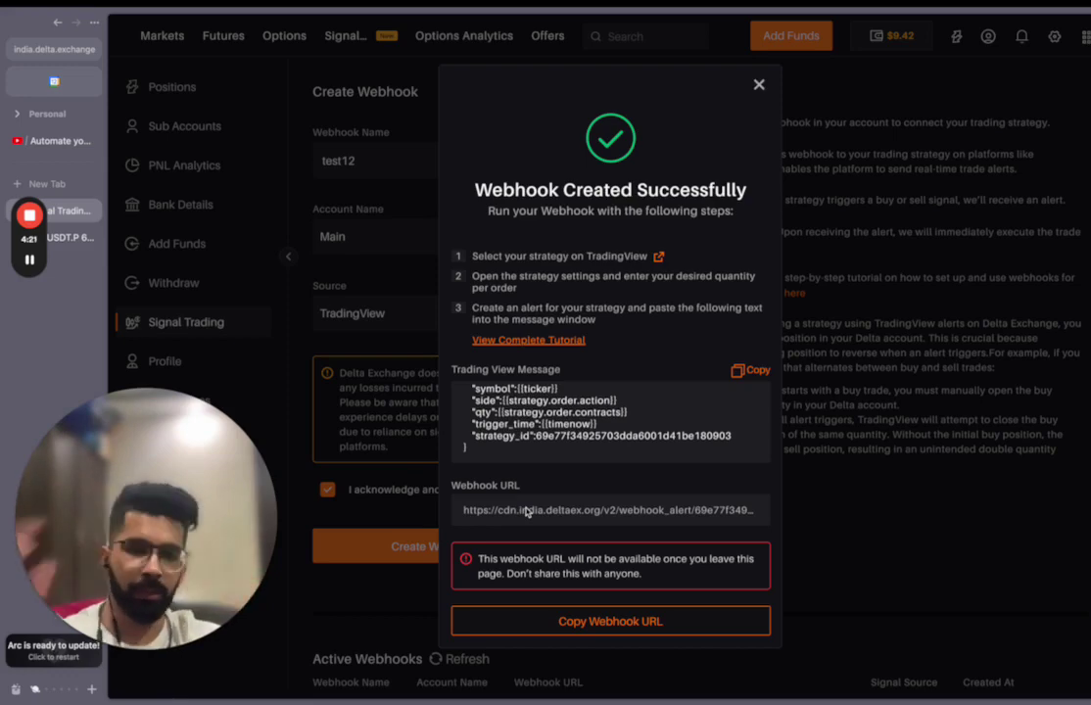
{"action": "left_click", "coordinate": [70, 238]}
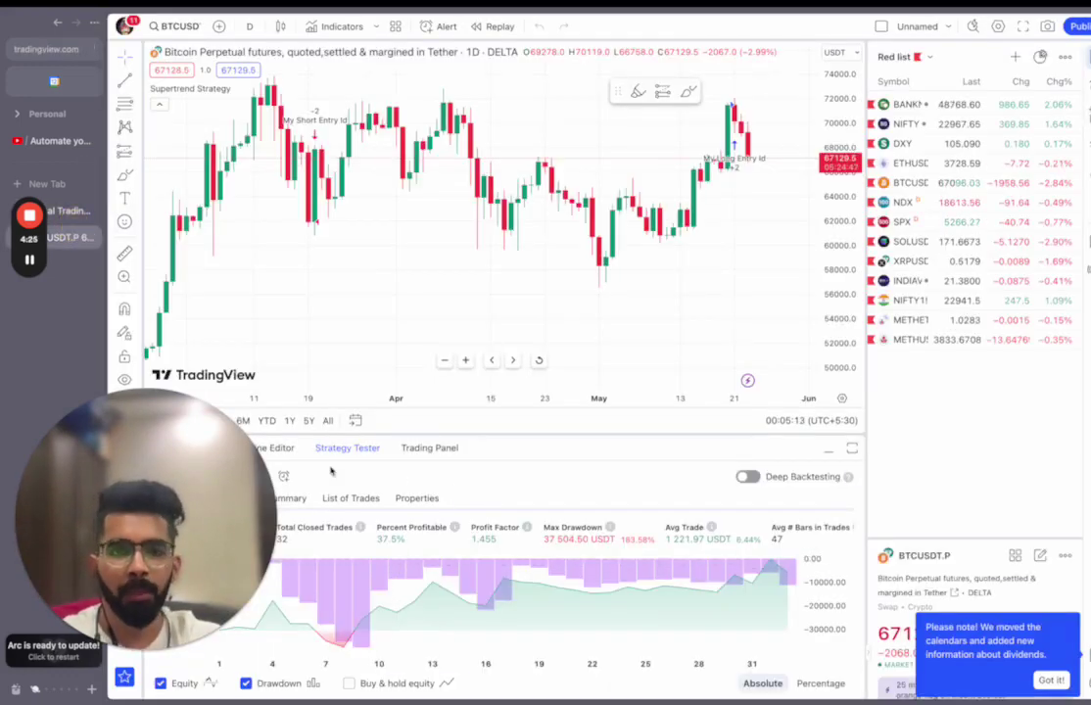
- Remove the Supertrend Strategy from the BTCUSDT.P chart
{"action": "left_click", "coordinate": [124, 654]}
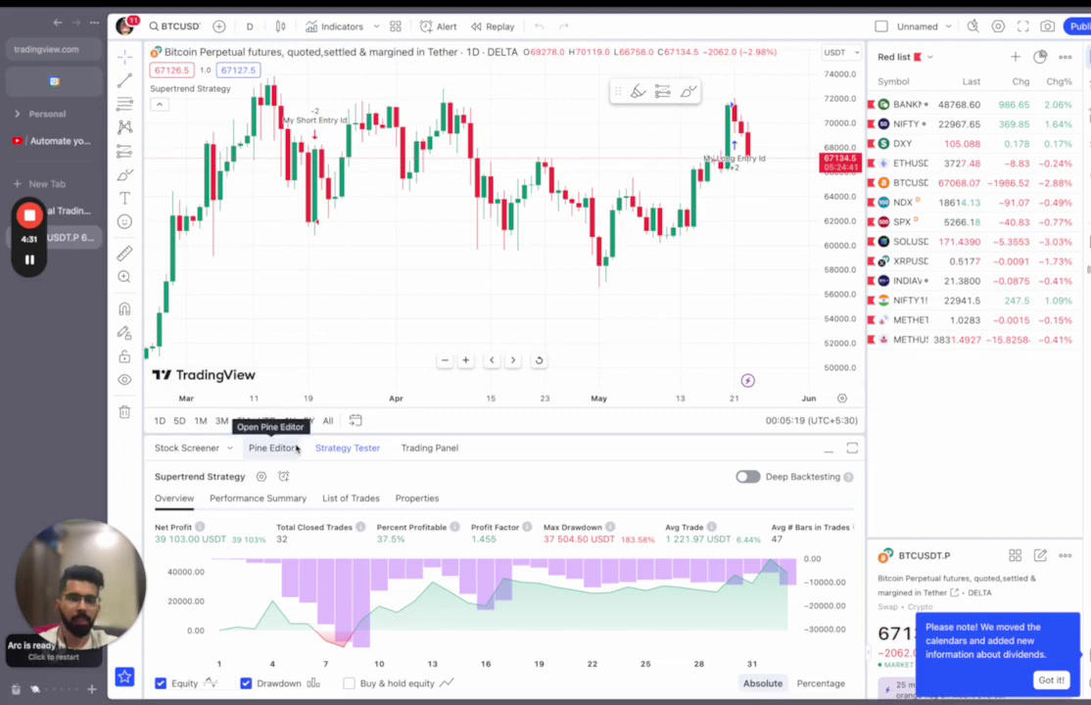
{"action": "mouse_move", "coordinate": [204, 90]}
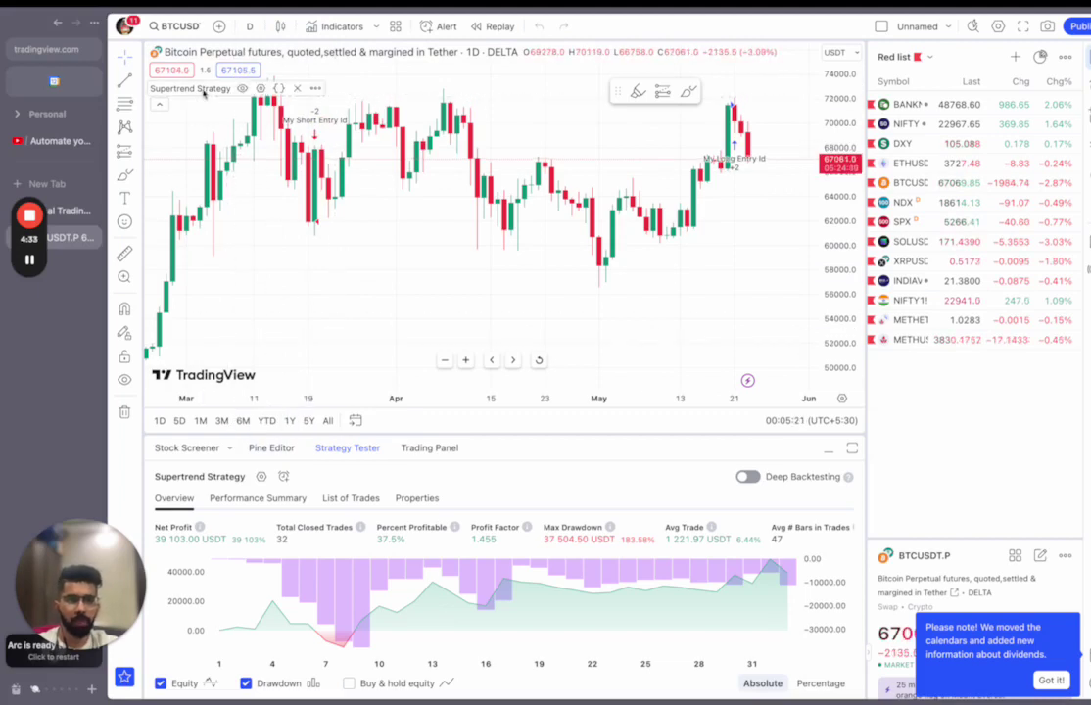
{"action": "left_click", "coordinate": [296, 88]}
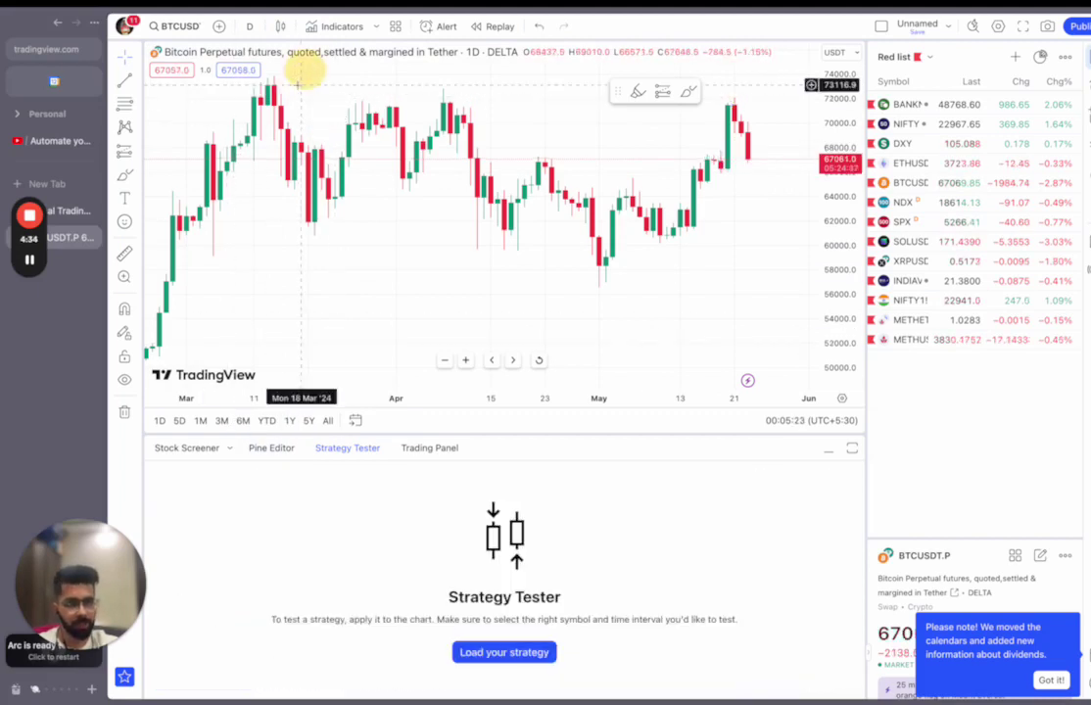
- Search indicators for 'rsi st' and add RSI Strategy to the chart
{"action": "left_click", "coordinate": [351, 30]}
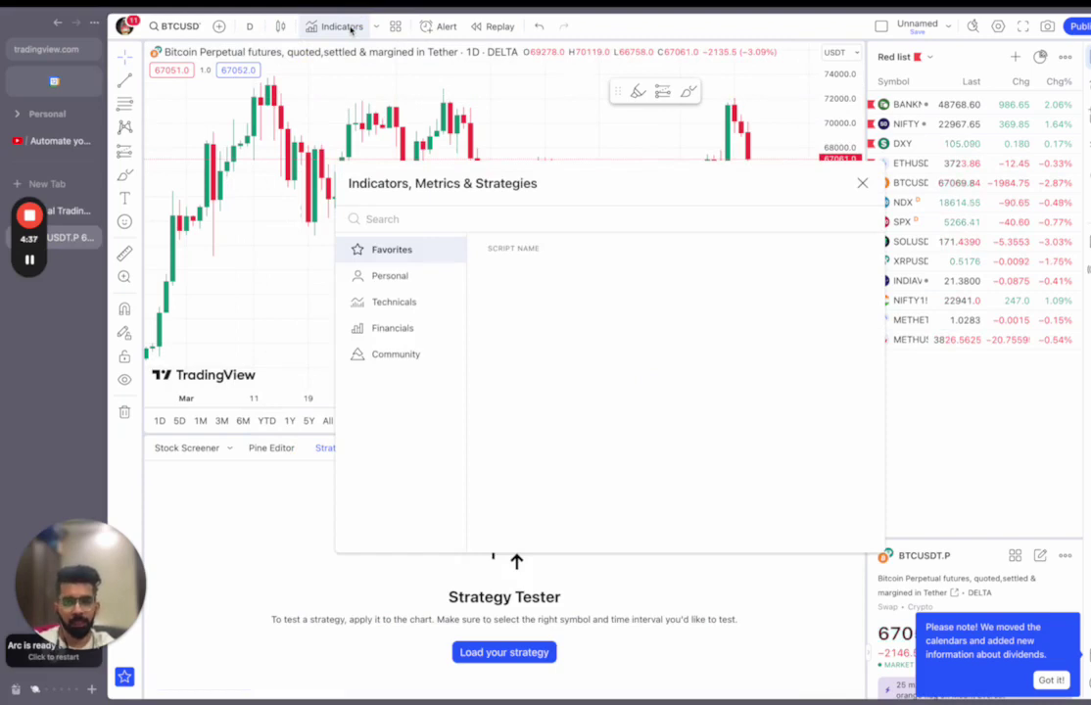
{"action": "type", "text": "rsi"}
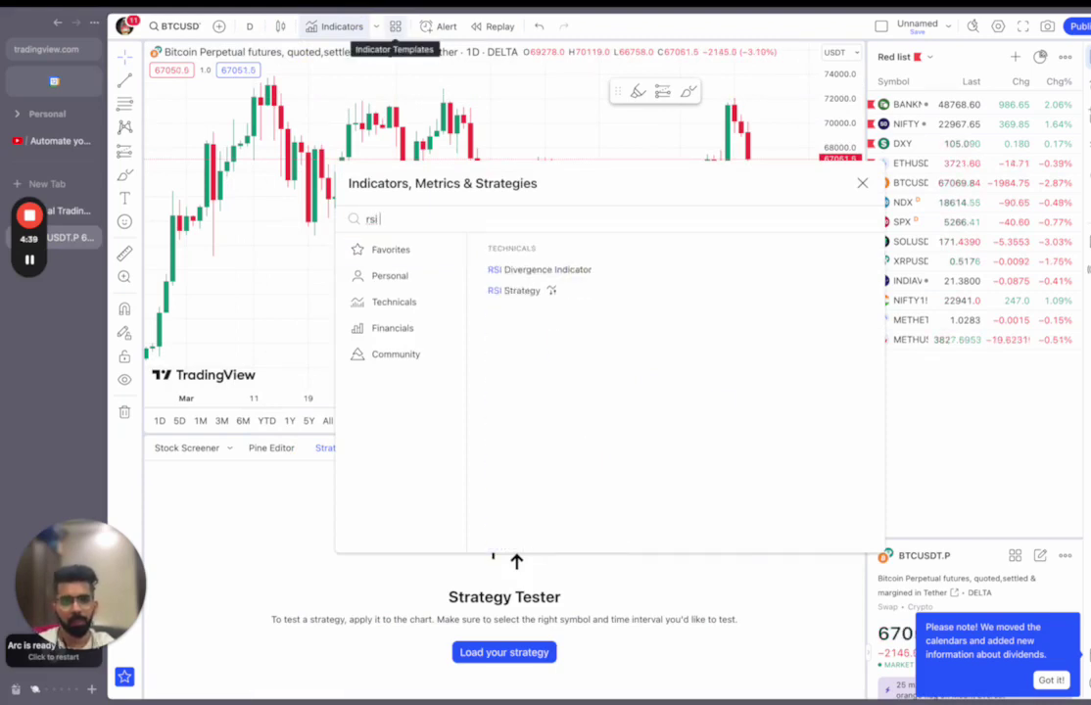
{"action": "type", "text": " st"}
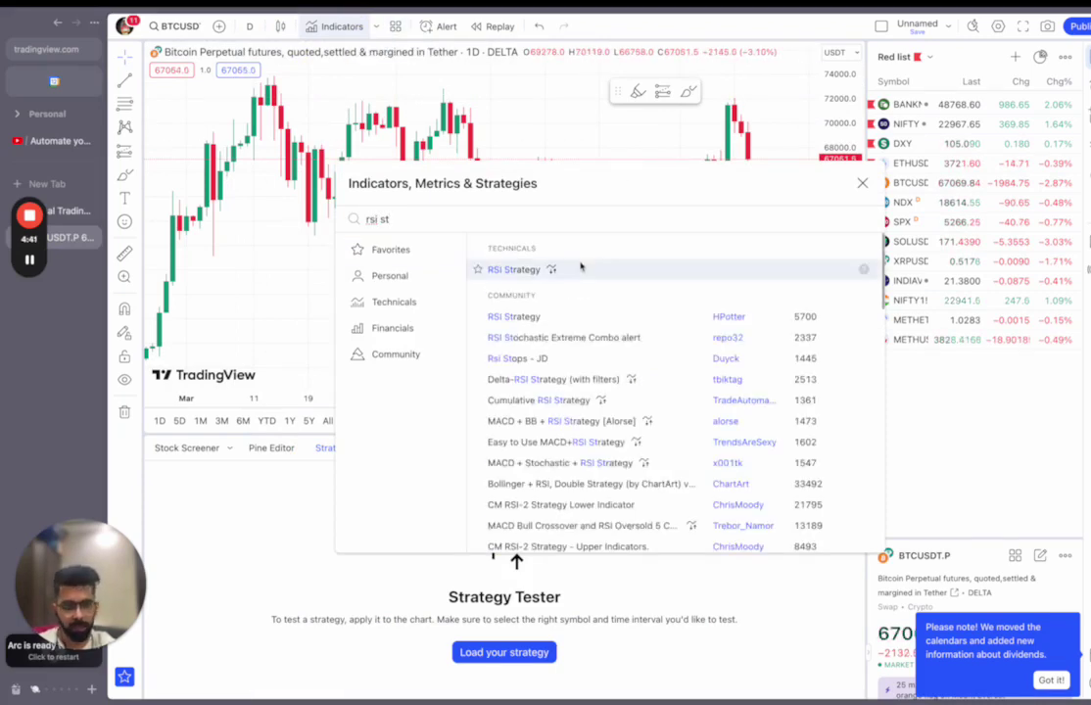
{"action": "left_click", "coordinate": [581, 268]}
{"action": "left_click", "coordinate": [862, 182]}
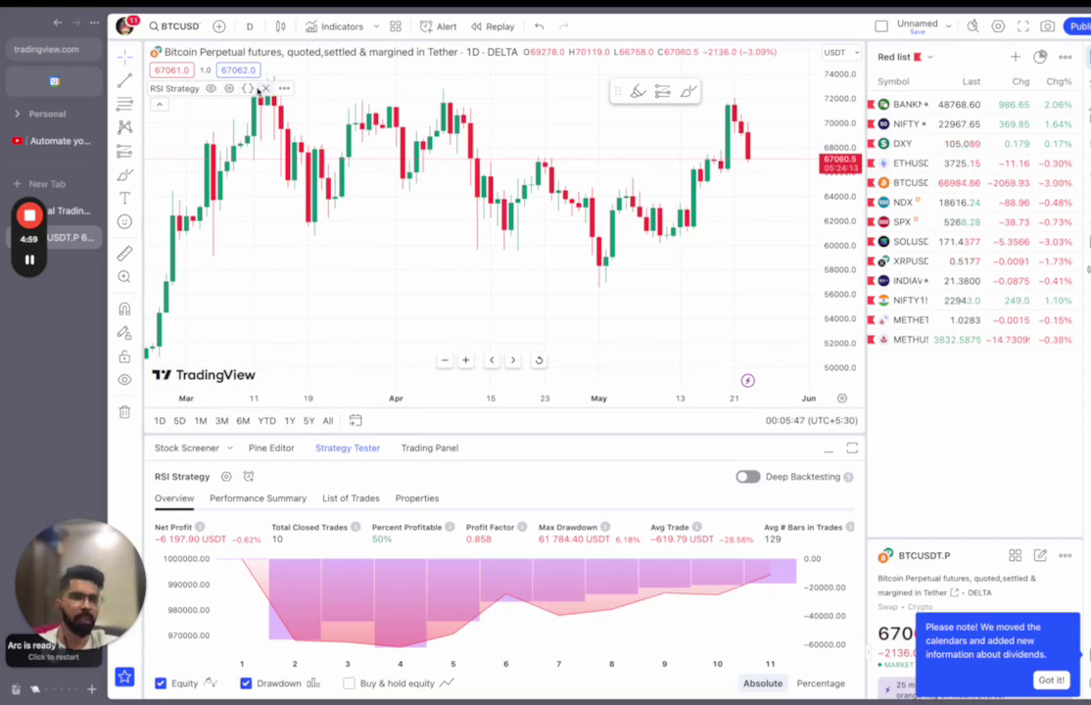
- Search 'supertrend' and add the Supertrend Strategy to the chart
{"action": "left_click", "coordinate": [342, 27]}
{"action": "type", "text": "sup"}
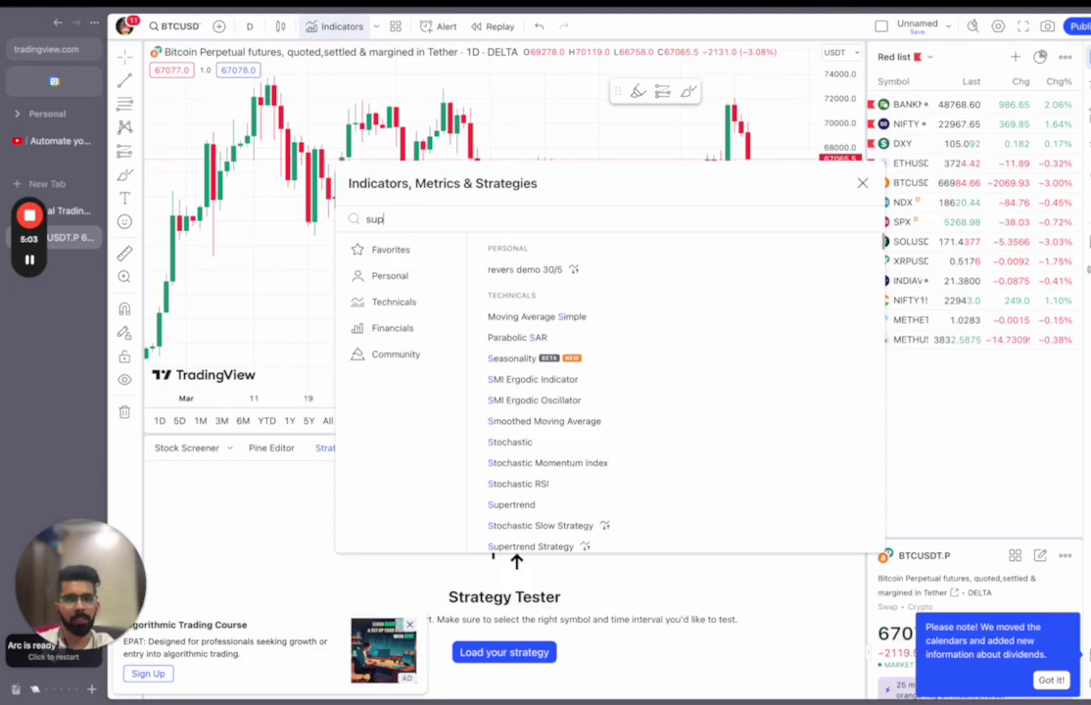
{"action": "type", "text": "ertrend"}
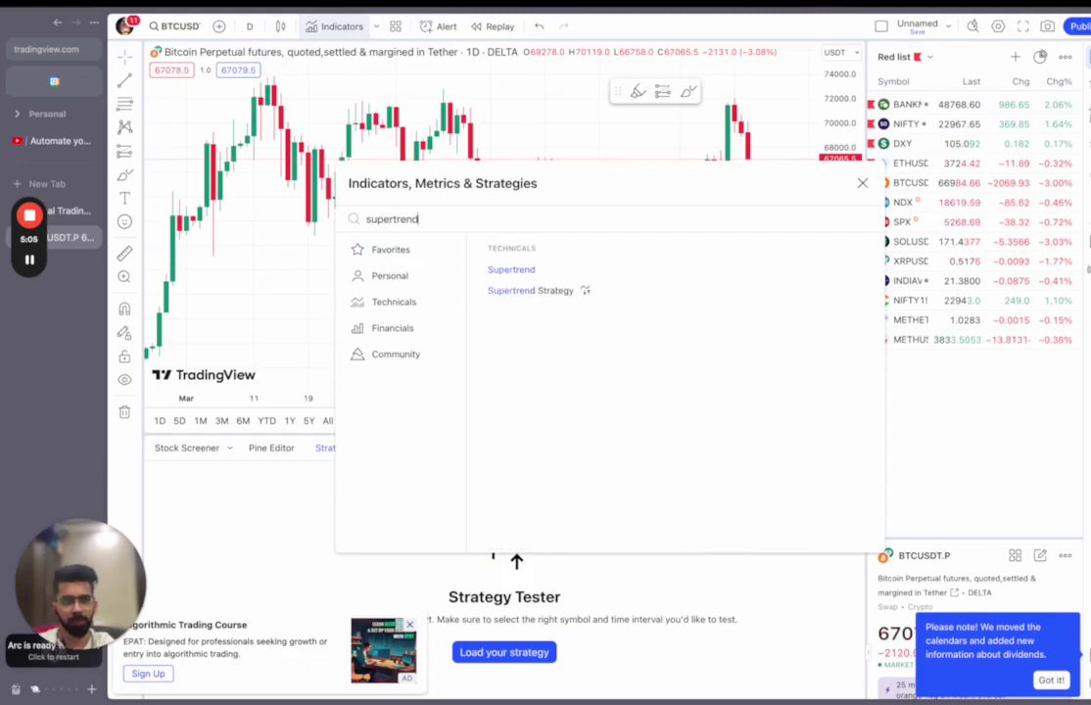
{"action": "left_click", "coordinate": [530, 290]}
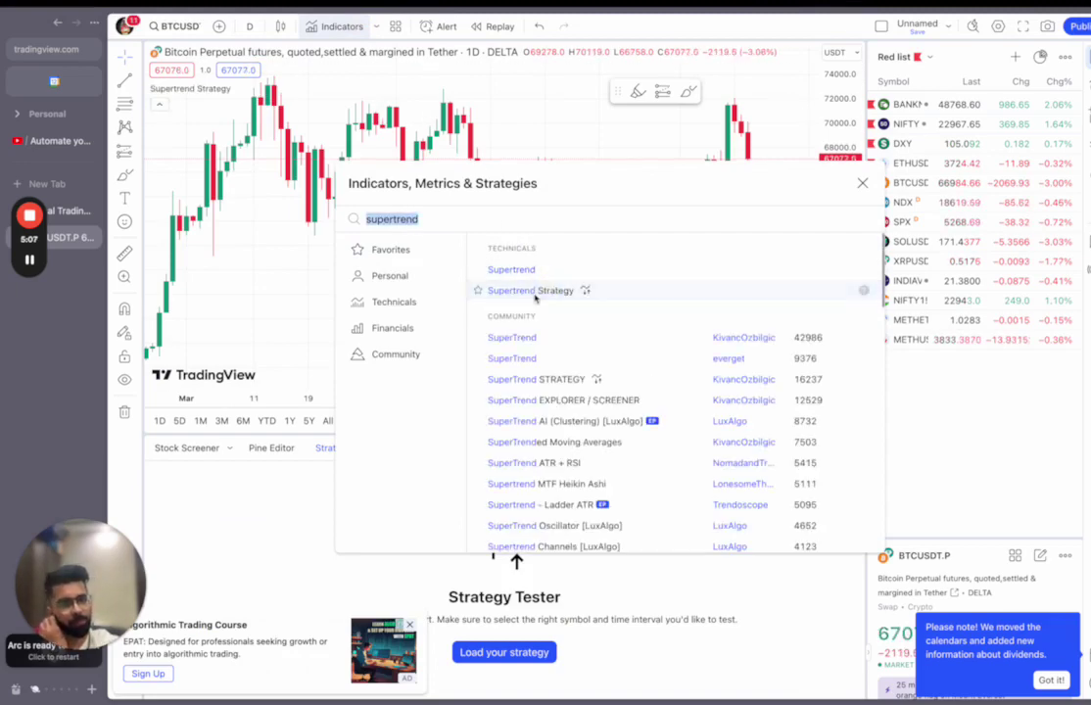
{"action": "key", "text": "Escape"}
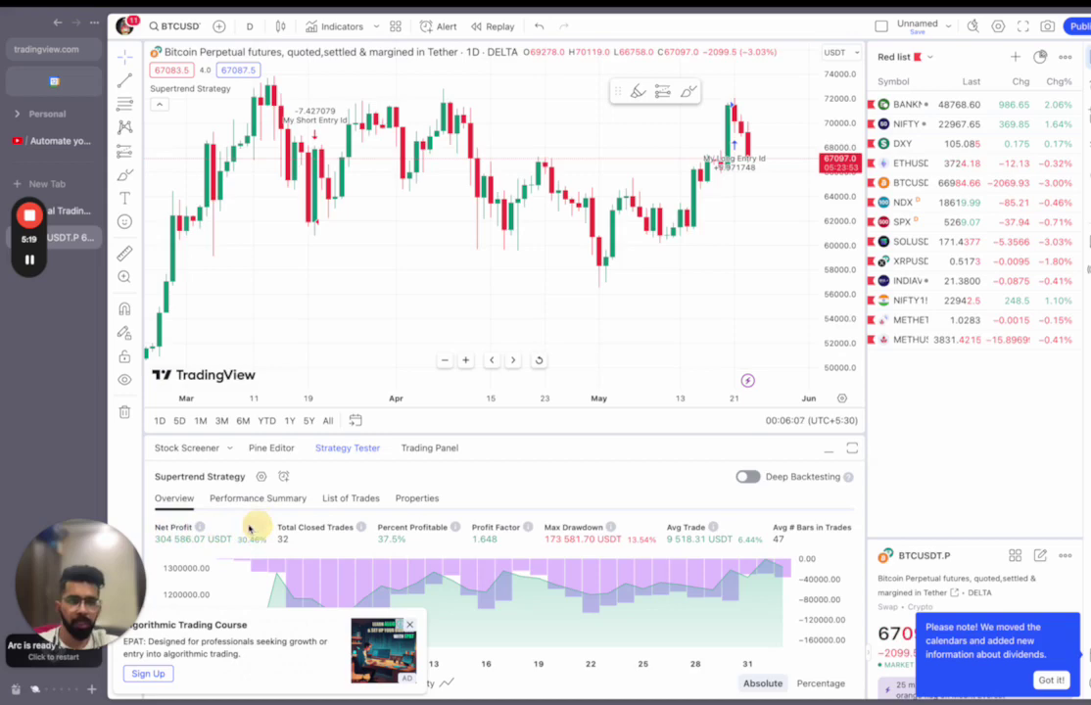
- Switch the chart interval to 4h, then back to 1D to refresh the backtest
{"action": "left_click", "coordinate": [252, 32]}
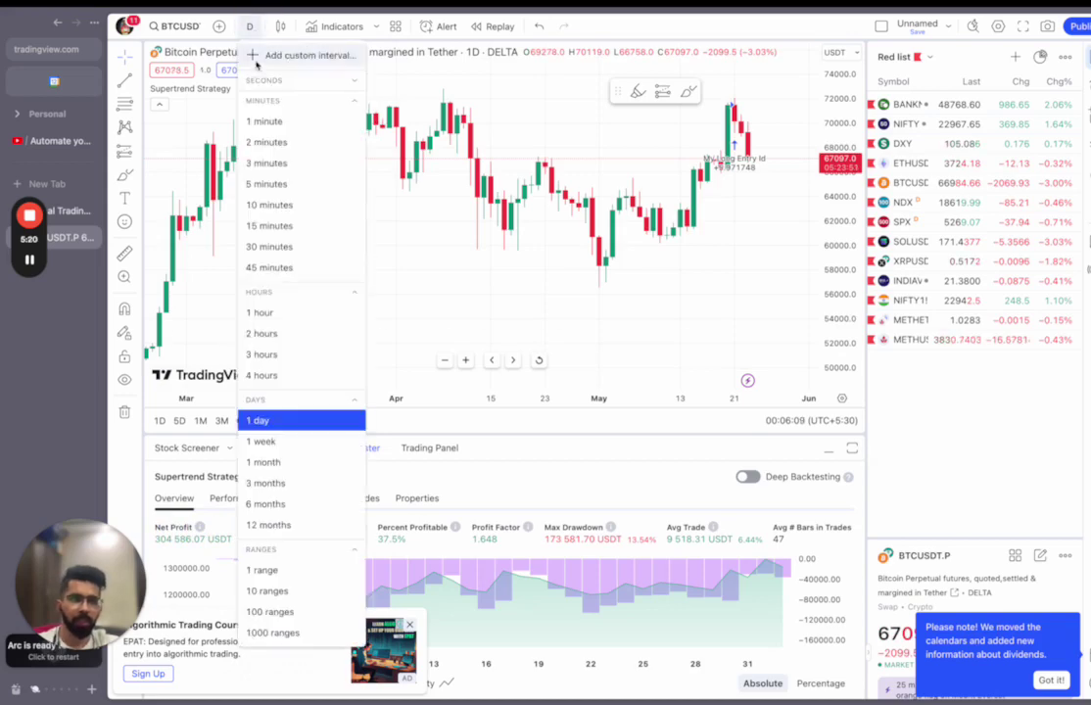
{"action": "left_click", "coordinate": [257, 370]}
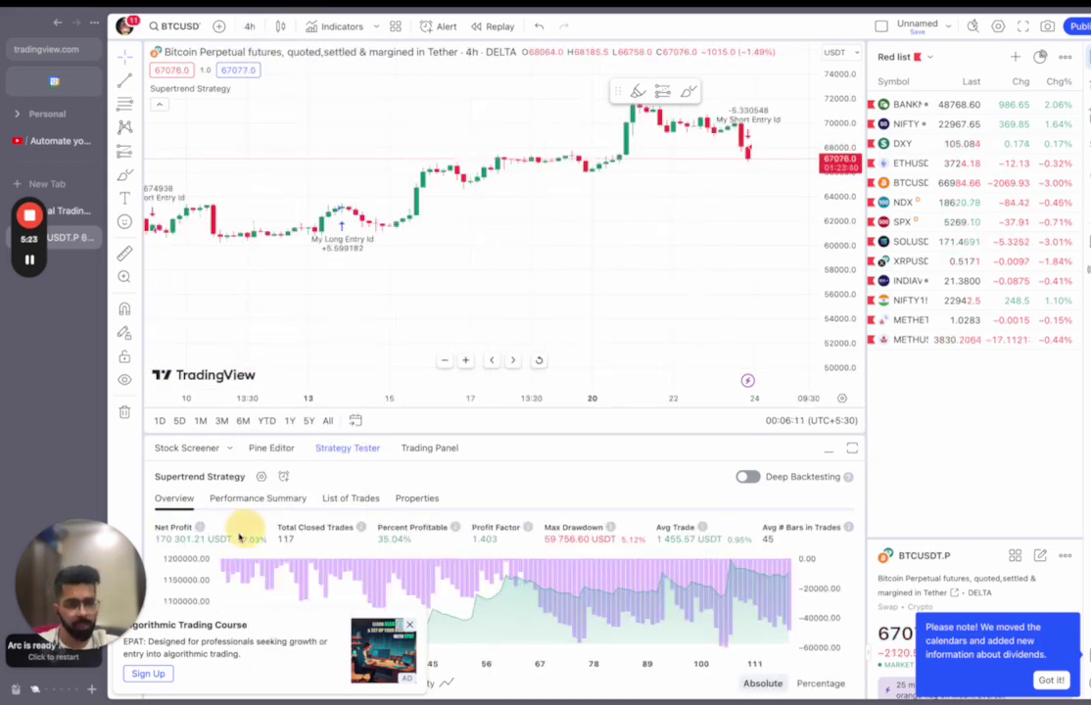
{"action": "left_click", "coordinate": [249, 26]}
{"action": "left_click", "coordinate": [286, 420]}
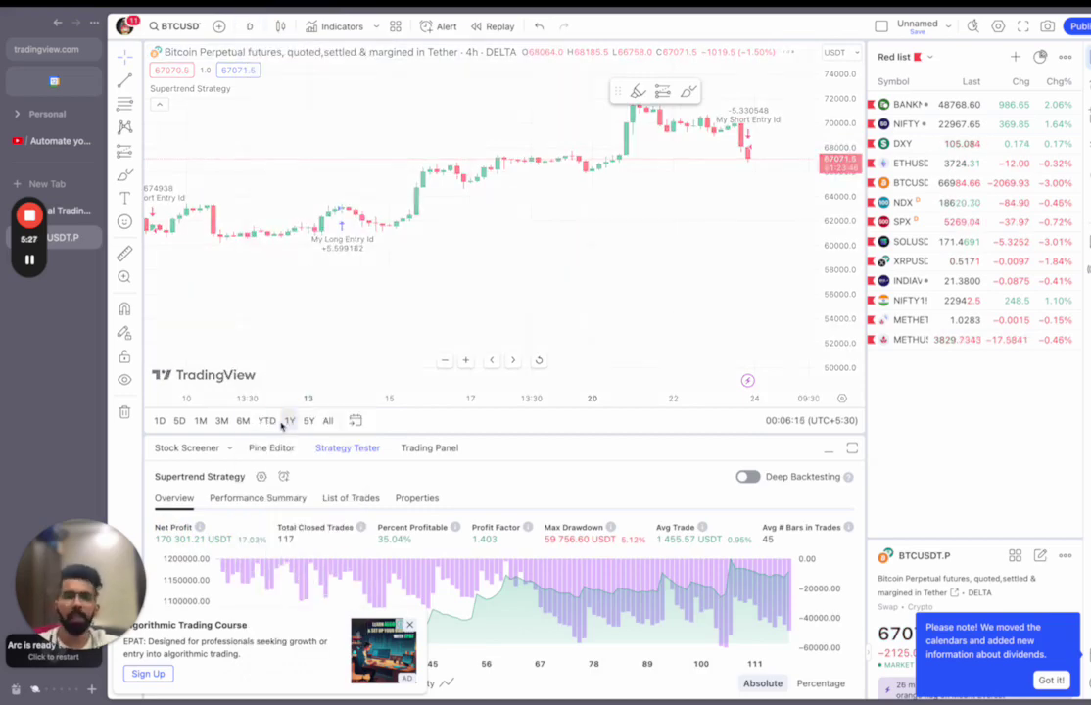
- Dismiss the course ad and inspect the first trade in the List of Trades
{"action": "left_click", "coordinate": [409, 626]}
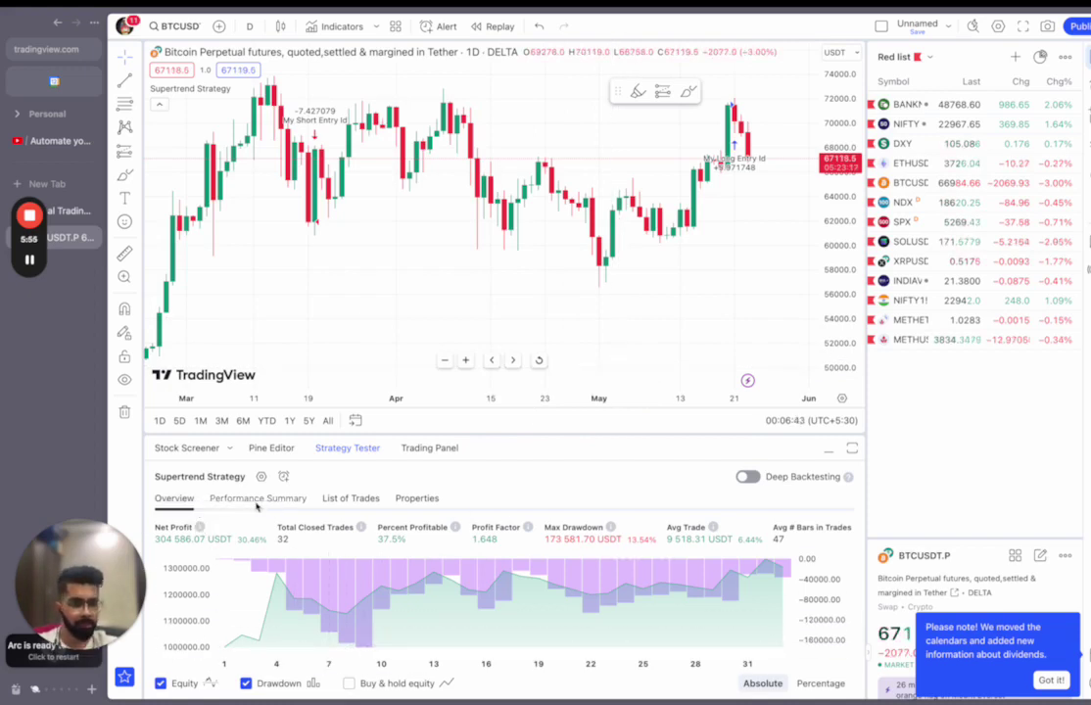
{"action": "left_click", "coordinate": [345, 500]}
{"action": "scroll", "coordinate": [366, 596], "scroll_direction": "down", "scroll_amount": 15}
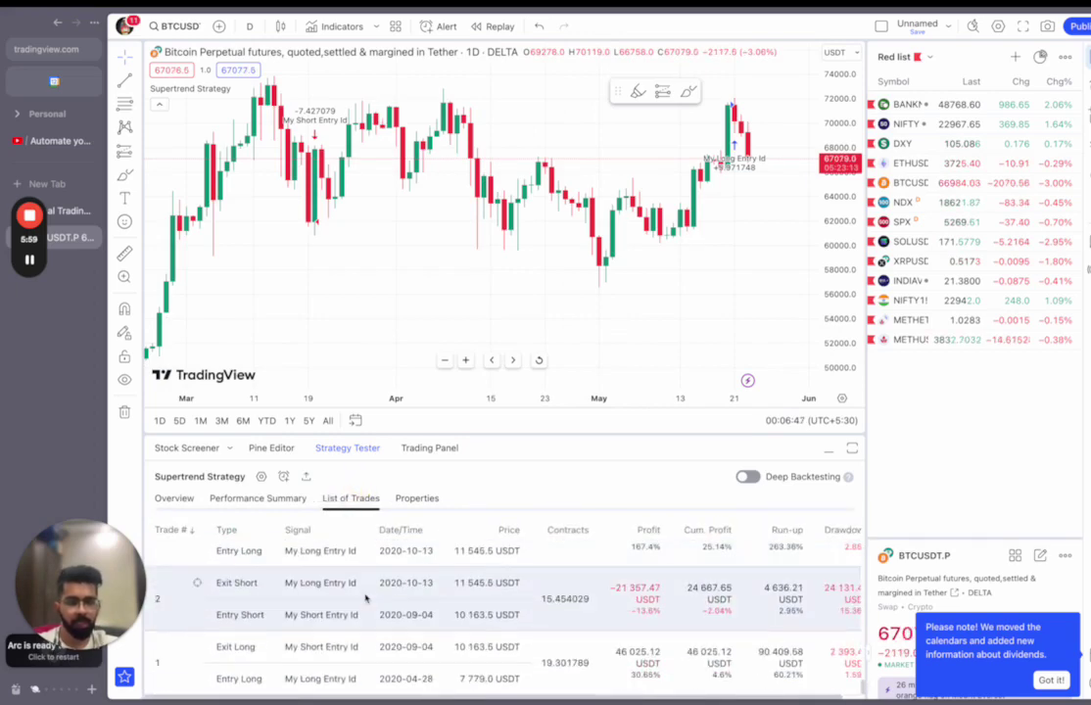
{"action": "left_click", "coordinate": [396, 681]}
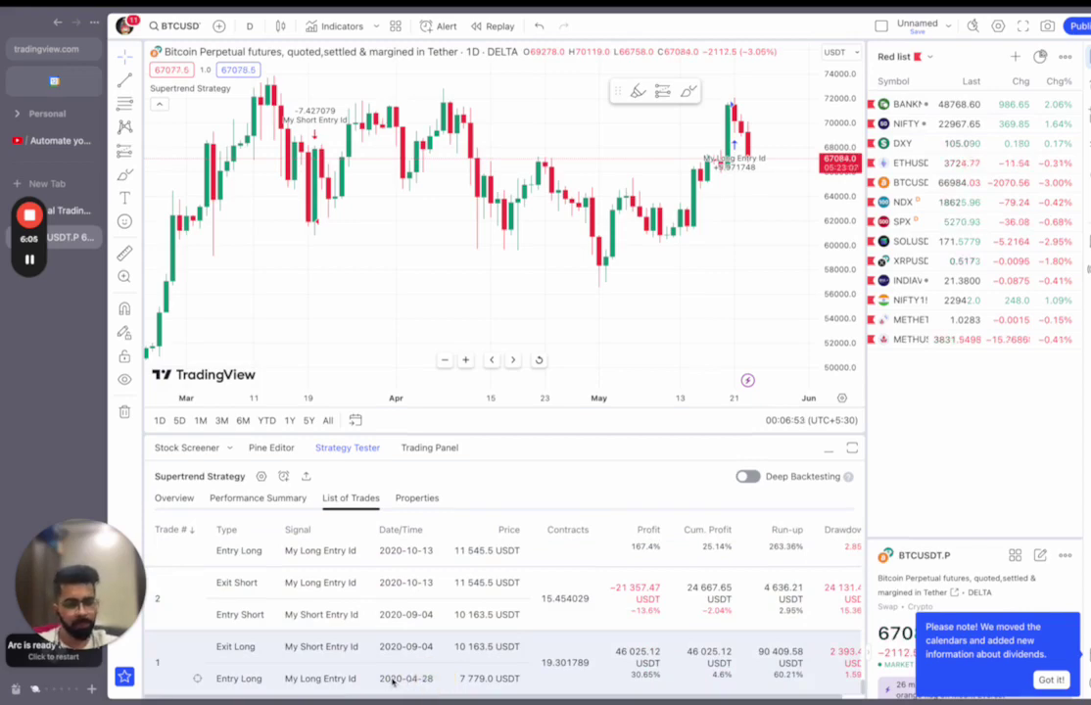
- Return to the Overview metrics and bring up the Supertrend Strategy's Properties settings
{"action": "scroll", "coordinate": [392, 682], "scroll_direction": "up", "scroll_amount": 15}
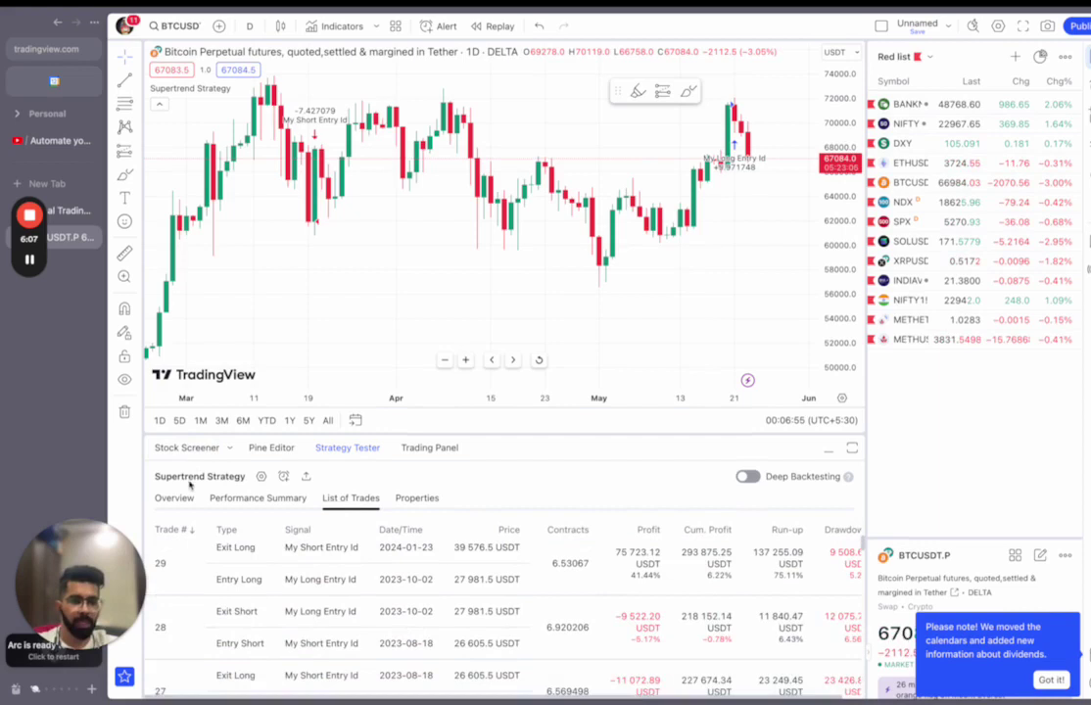
{"action": "left_click", "coordinate": [177, 497]}
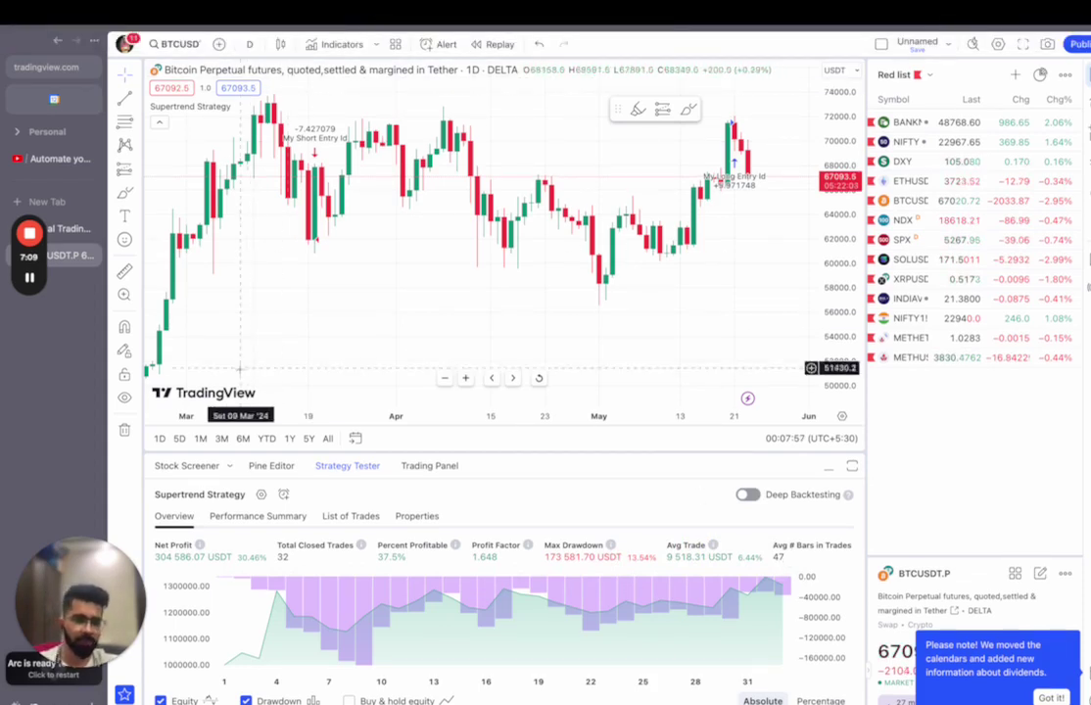
{"action": "left_click", "coordinate": [260, 493]}
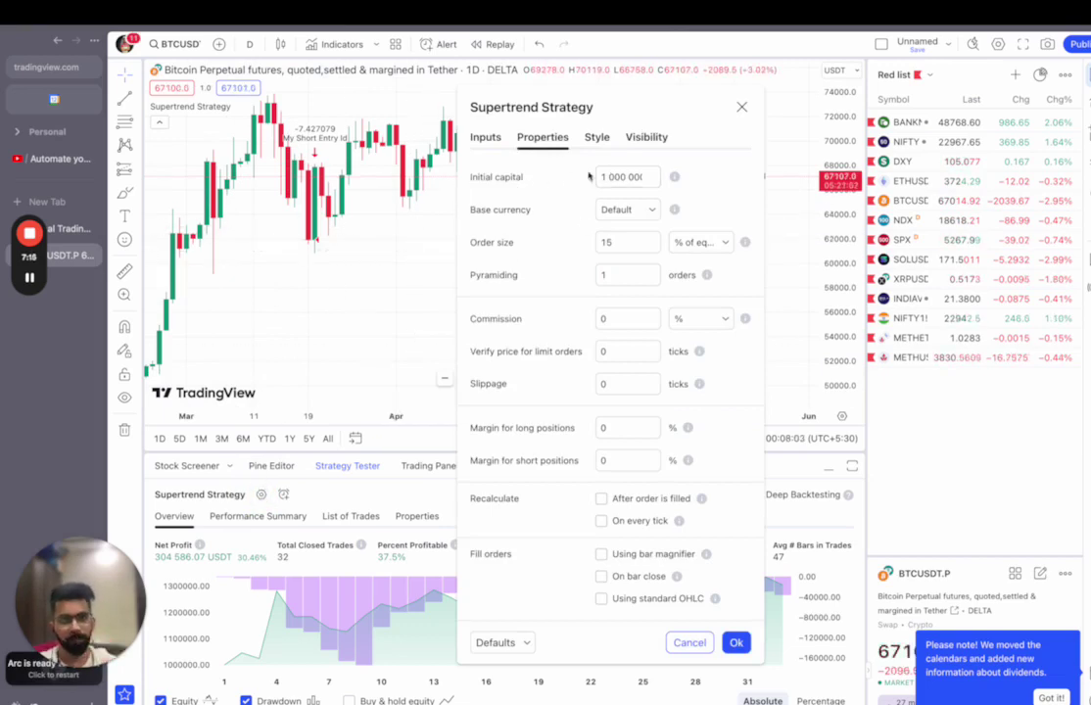
- Set the Supertrend Strategy's initial capital to 100
{"action": "triple_click", "coordinate": [625, 176]}
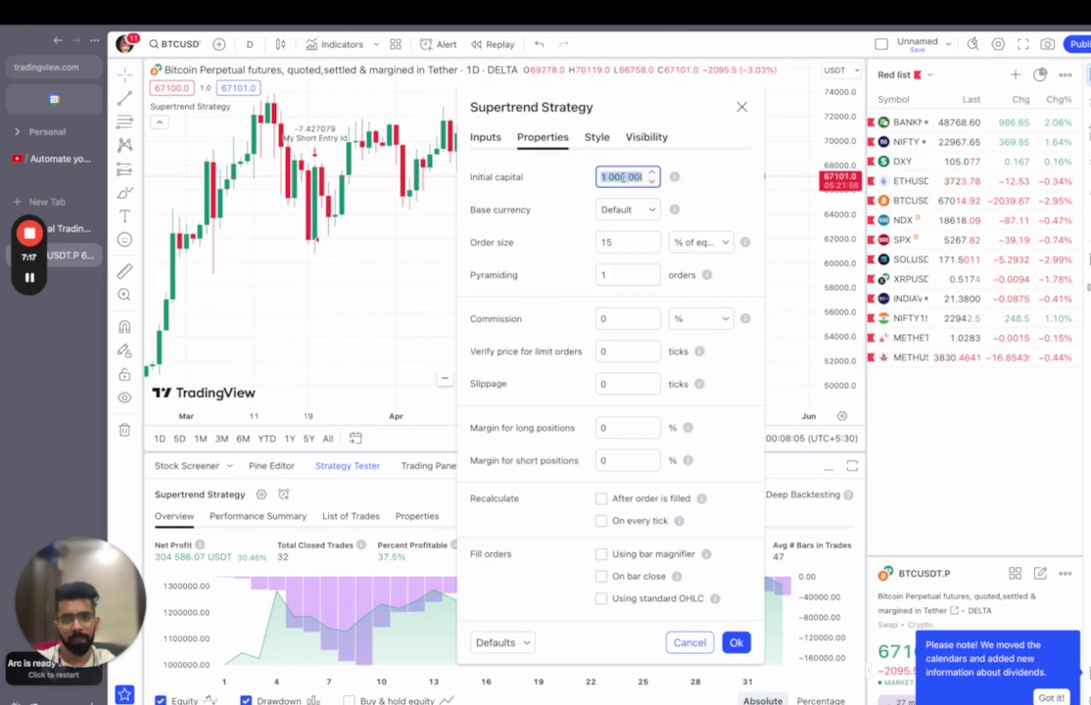
{"action": "left_click", "coordinate": [742, 107]}
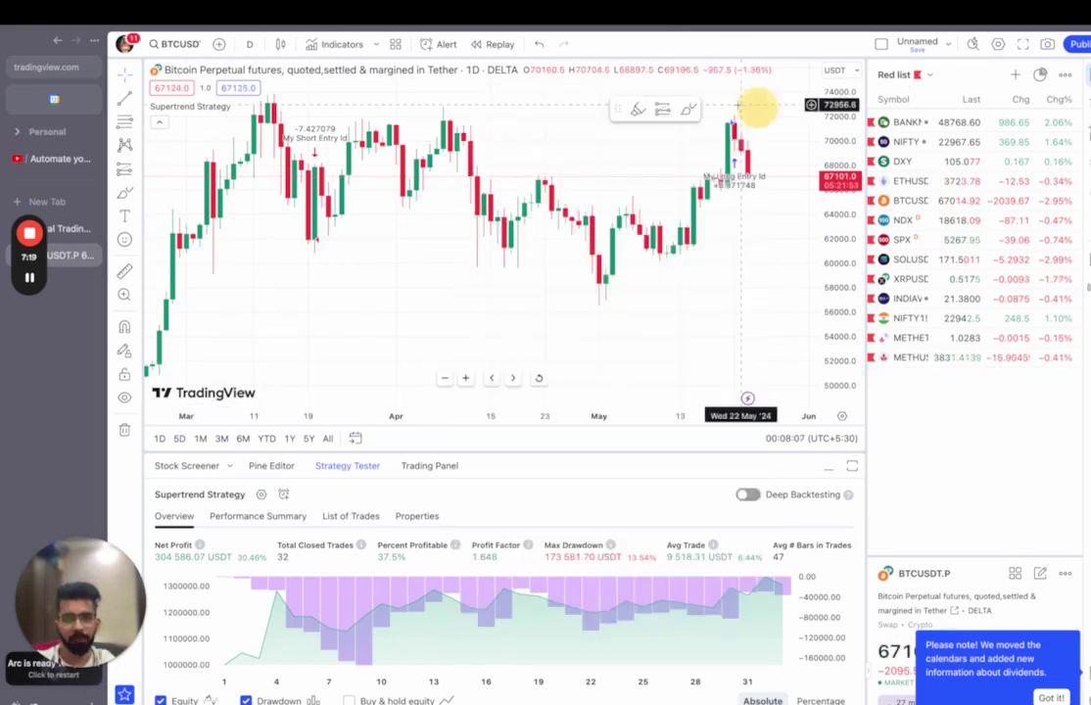
{"action": "left_click", "coordinate": [261, 493]}
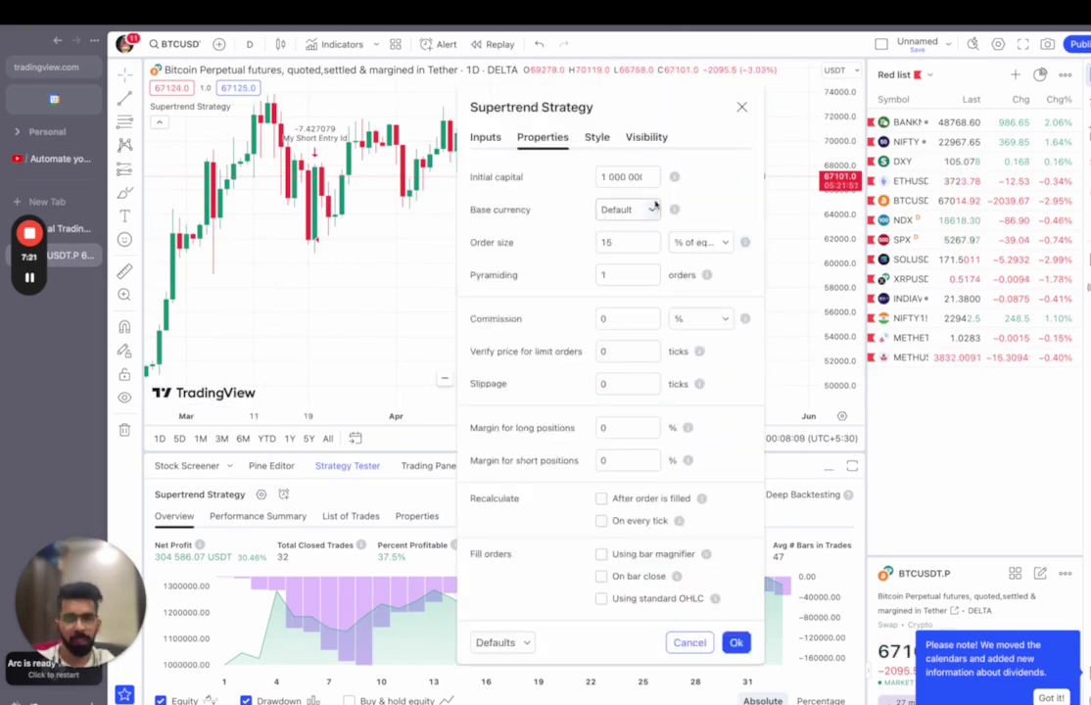
{"action": "triple_click", "coordinate": [625, 176]}
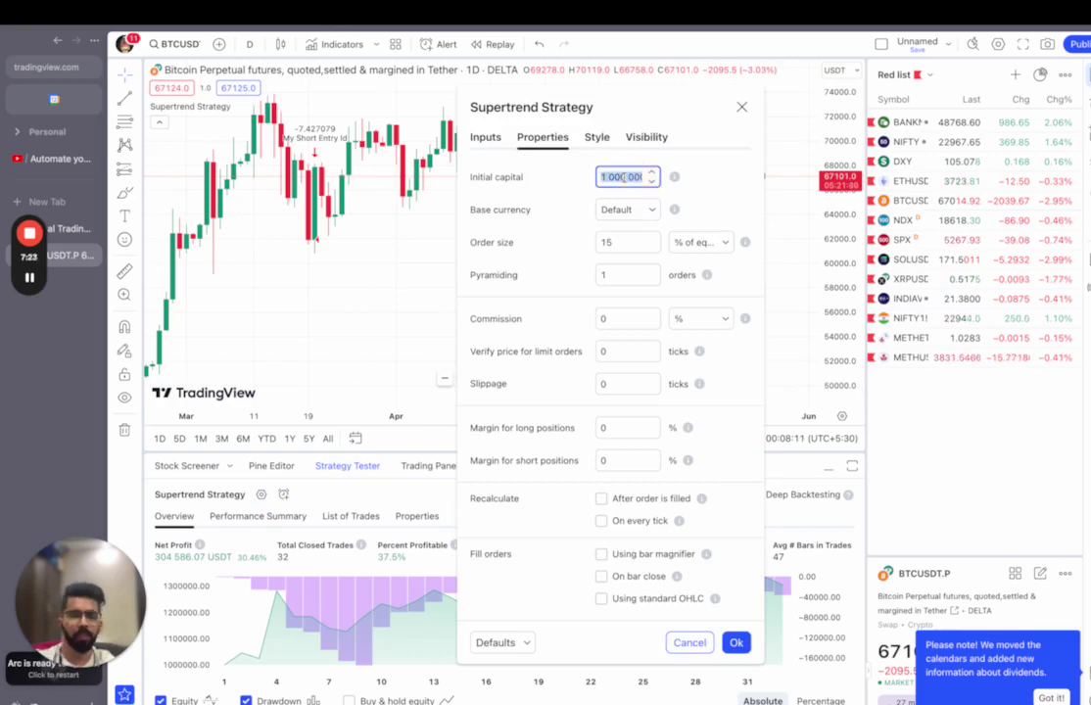
{"action": "type", "text": "1"}
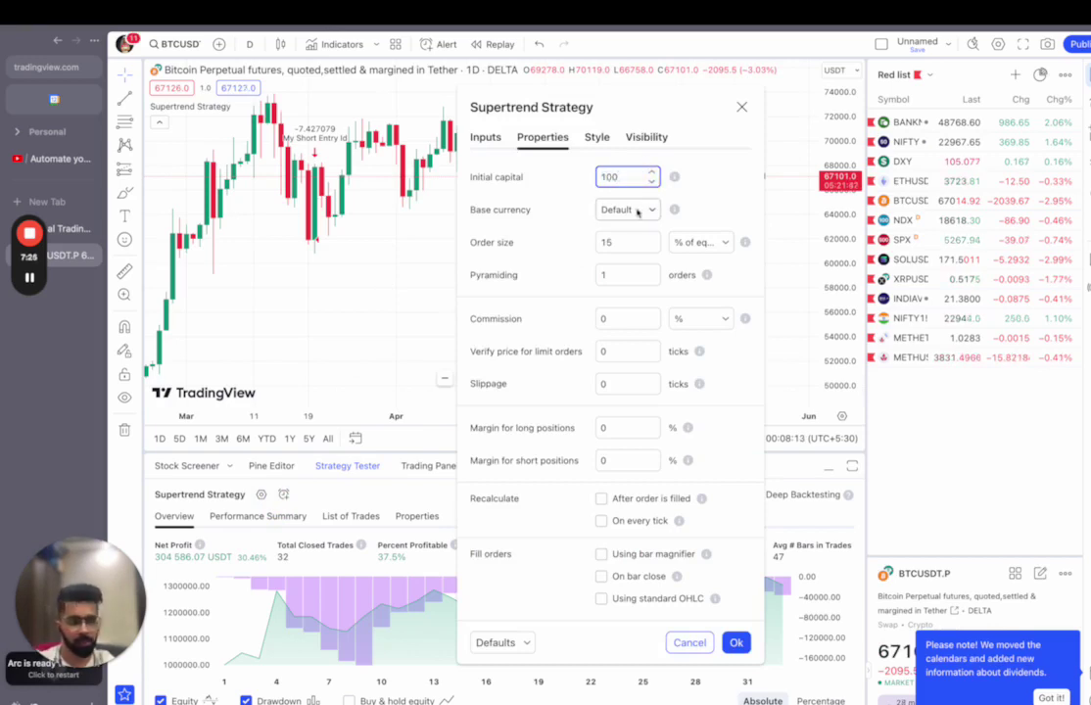
{"action": "type", "text": "00"}
{"action": "key", "text": "BackSpace"}
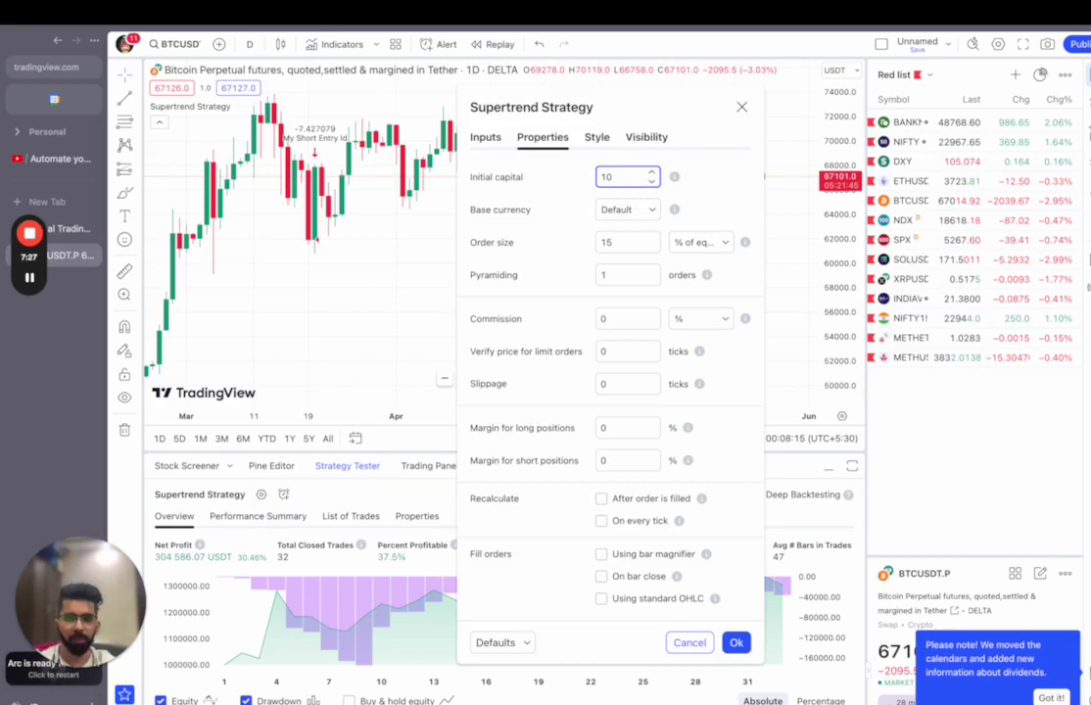
{"action": "type", "text": "0"}
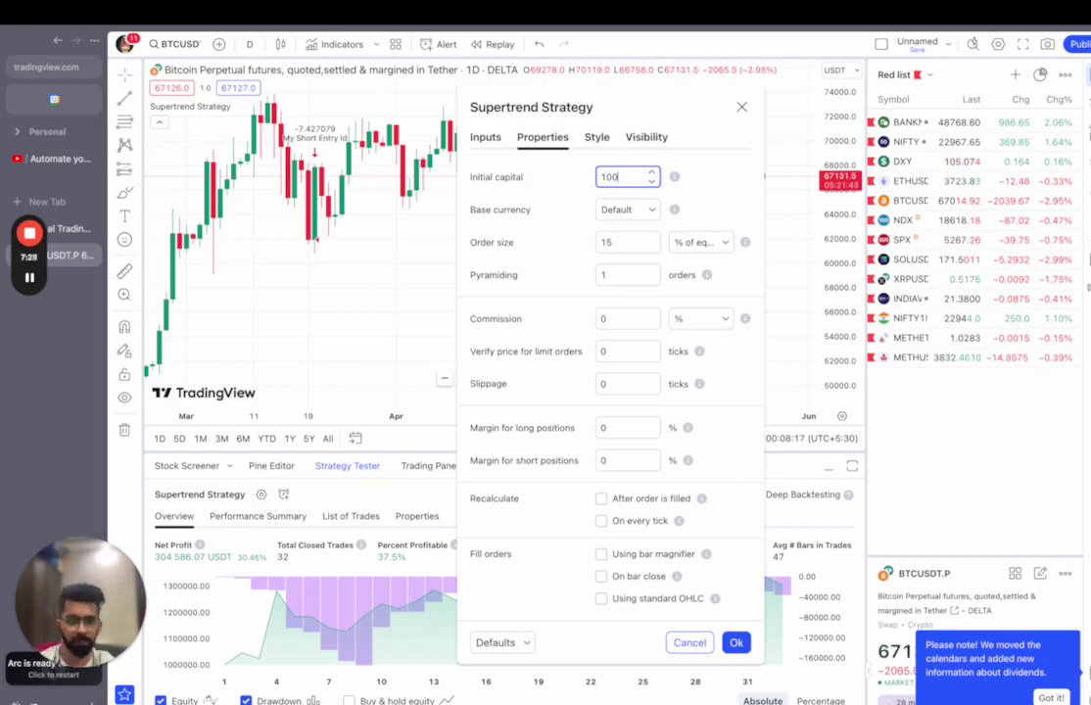
- Set order size to 1 Contract, keep Default base currency, and apply the properties
{"action": "left_click", "coordinate": [627, 210]}
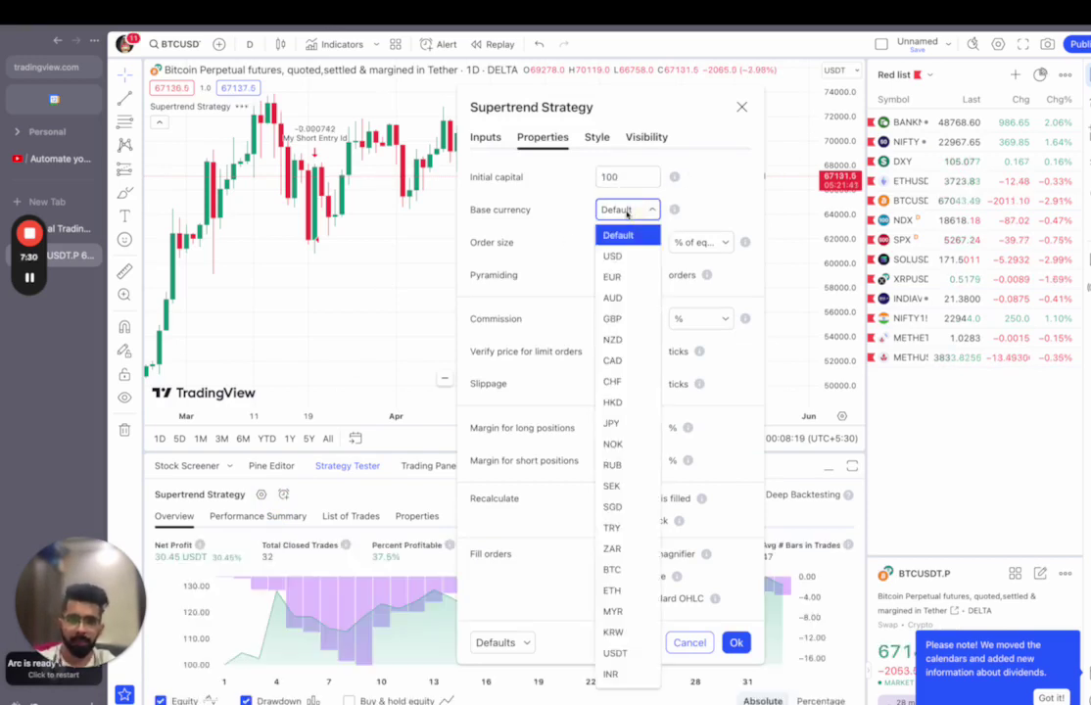
{"action": "left_click", "coordinate": [627, 211]}
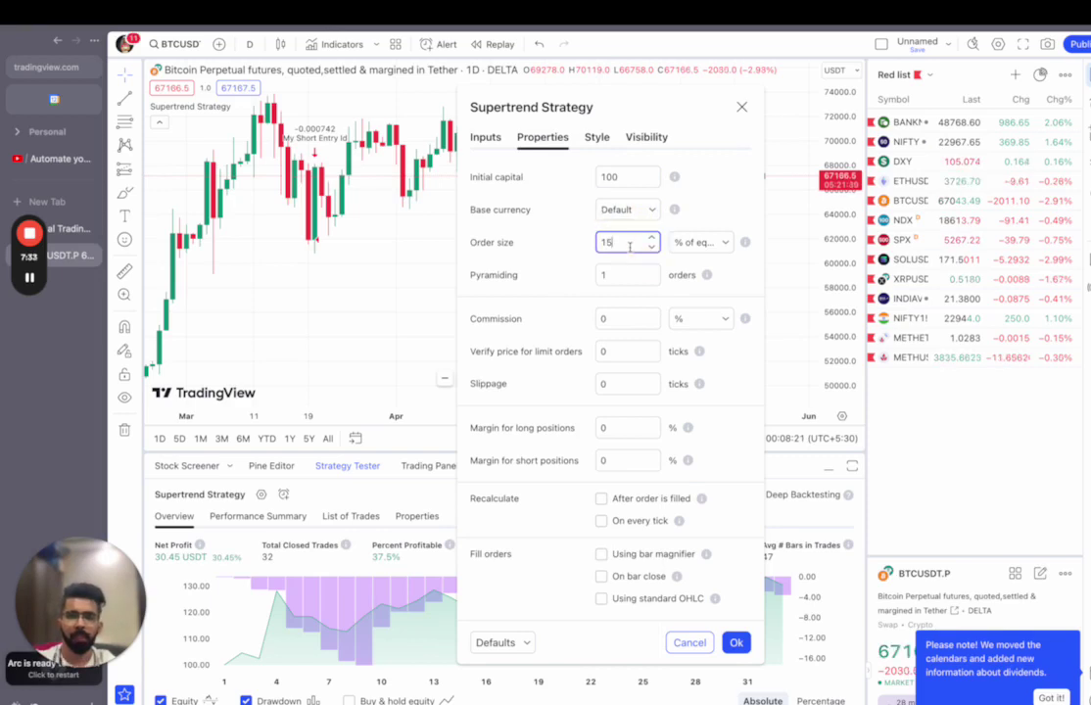
{"action": "left_click", "coordinate": [700, 242]}
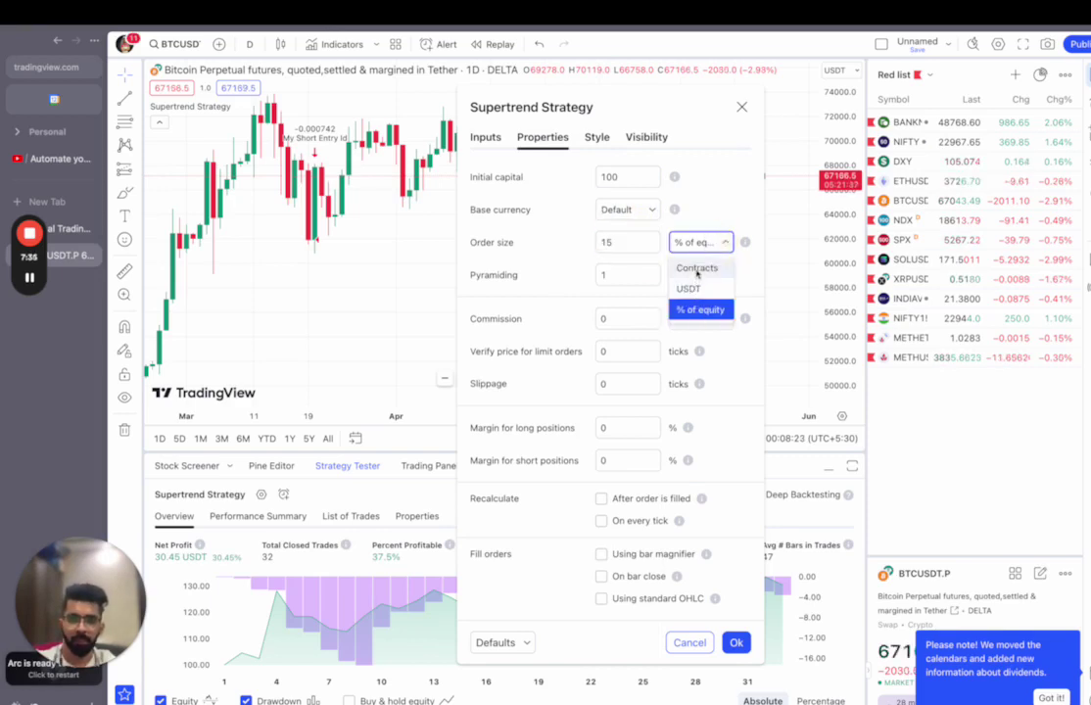
{"action": "left_click", "coordinate": [696, 267]}
{"action": "double_click", "coordinate": [612, 242]}
{"action": "type", "text": "1"}
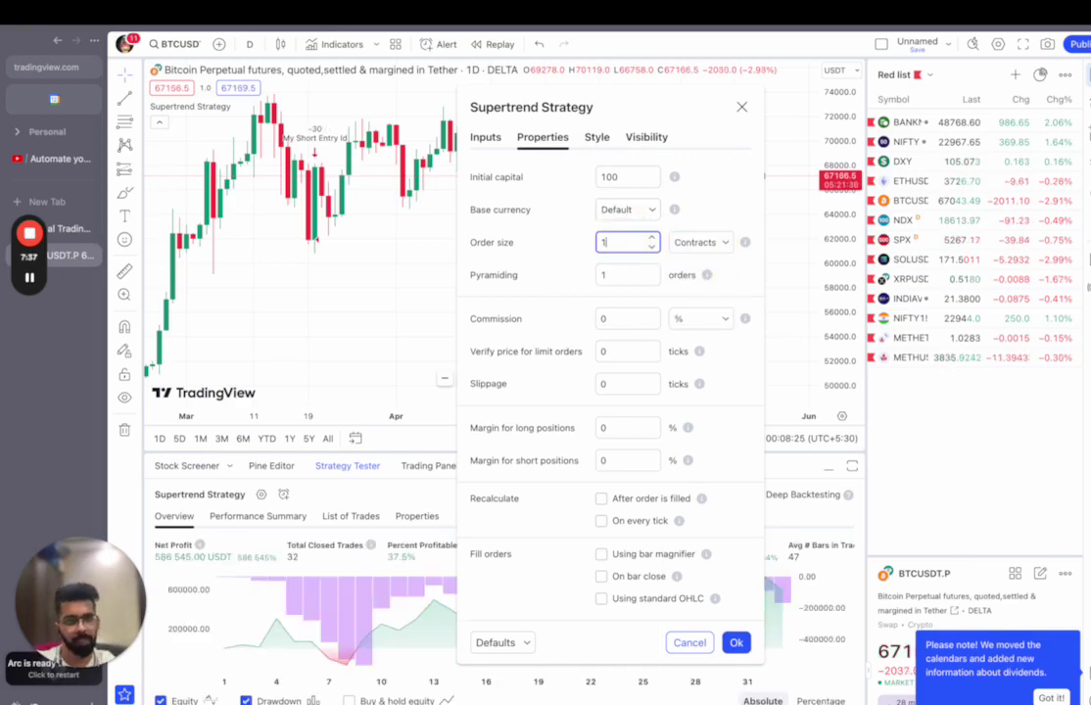
{"action": "key", "text": "BackSpace"}
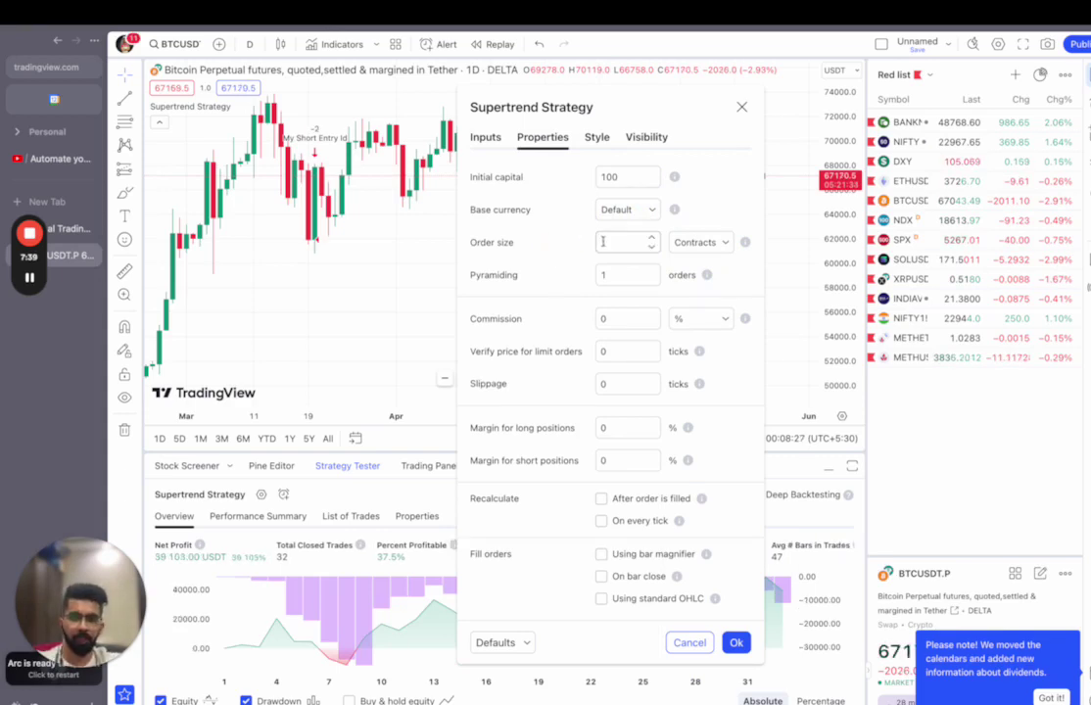
{"action": "type", "text": "100"}
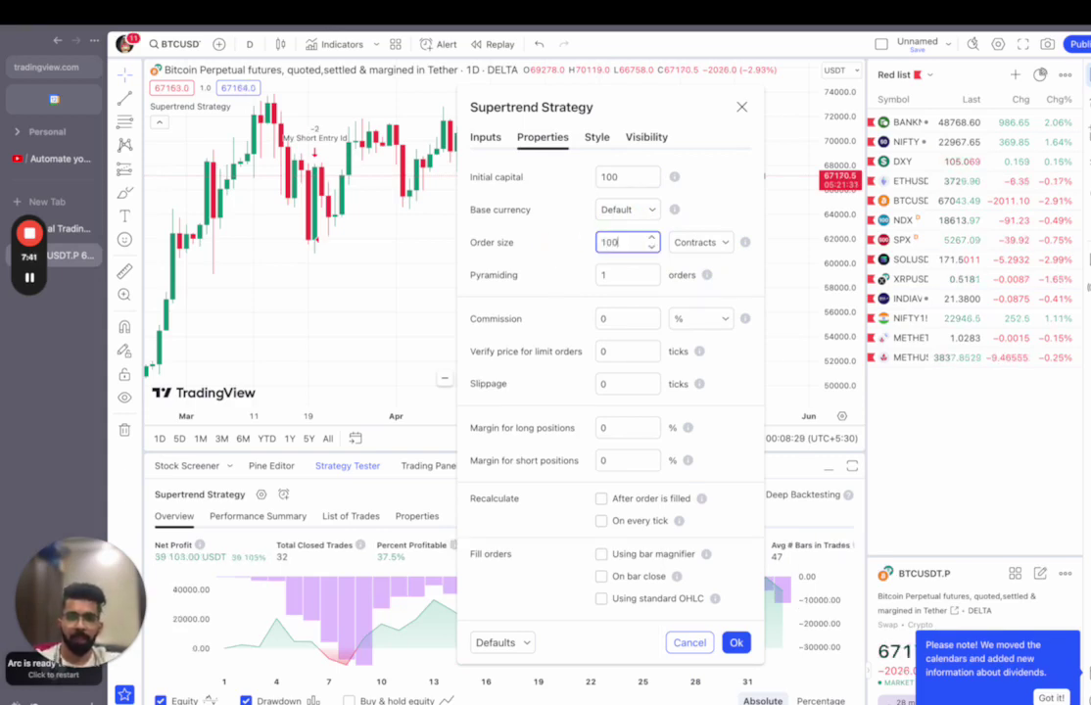
{"action": "type", "text": "0"}
{"action": "key", "text": "BackSpace"}
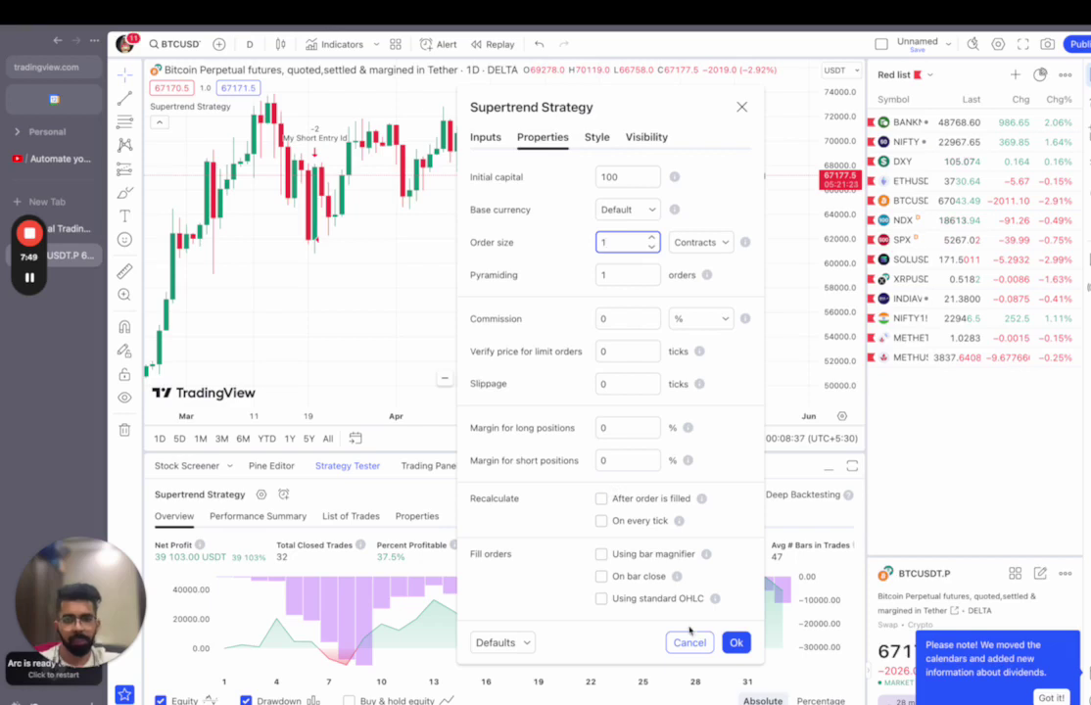
{"action": "left_click", "coordinate": [736, 642]}
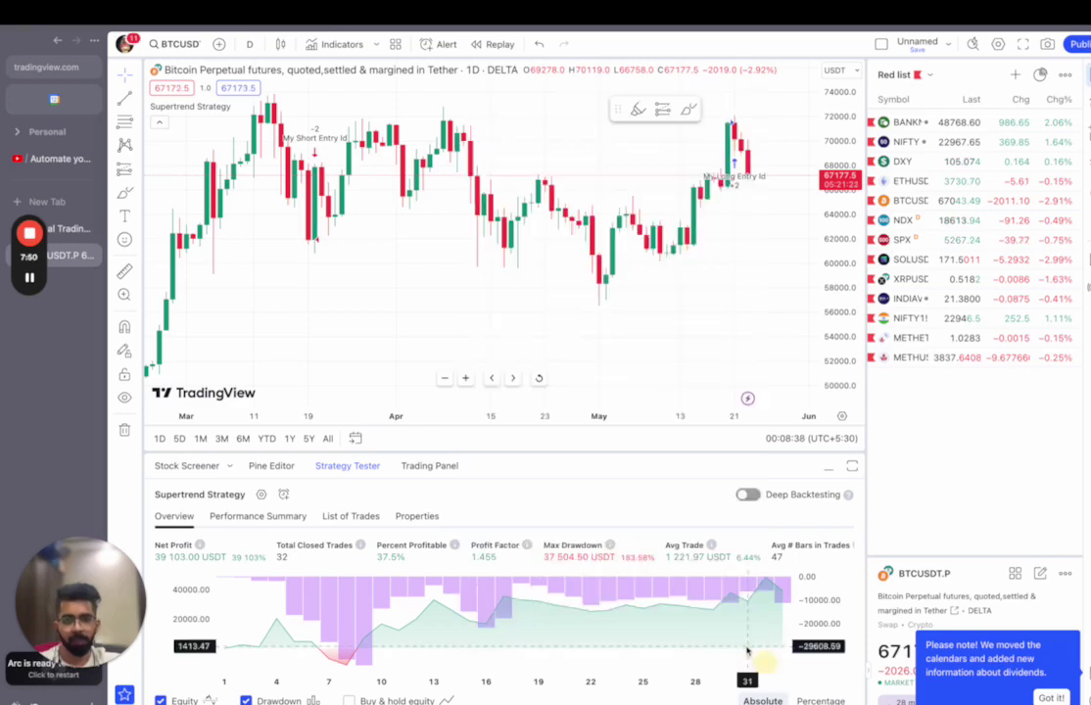
- Start a strategy alert and copy the webhook message from Delta Exchange
{"action": "left_click", "coordinate": [285, 495]}
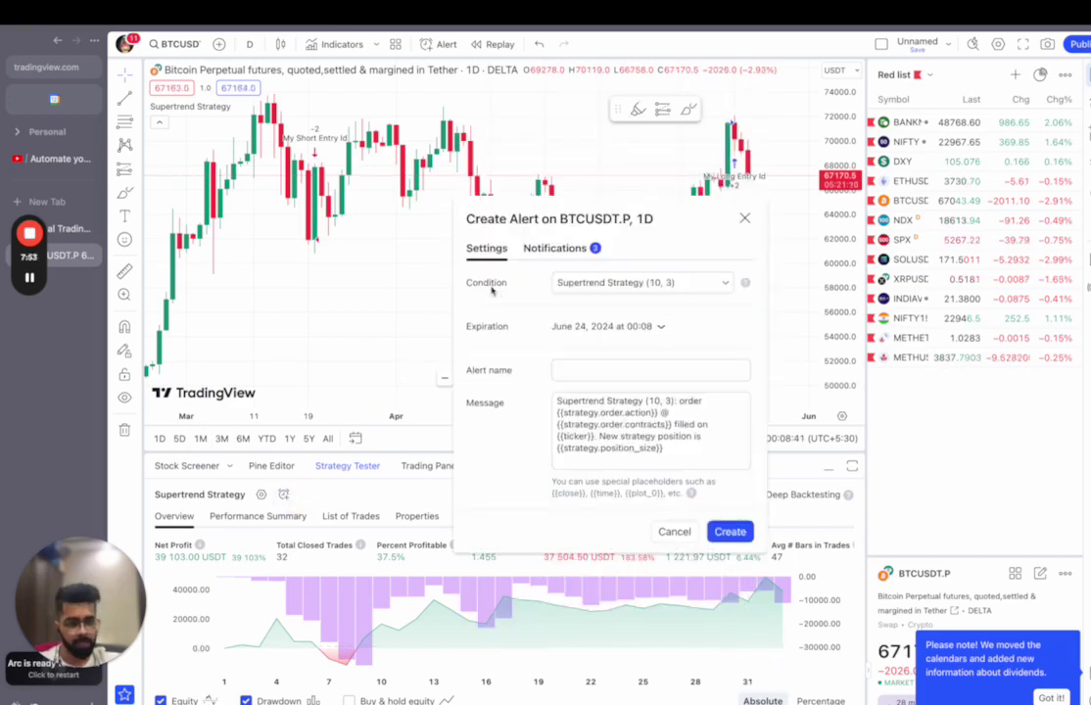
{"action": "left_click", "coordinate": [66, 229]}
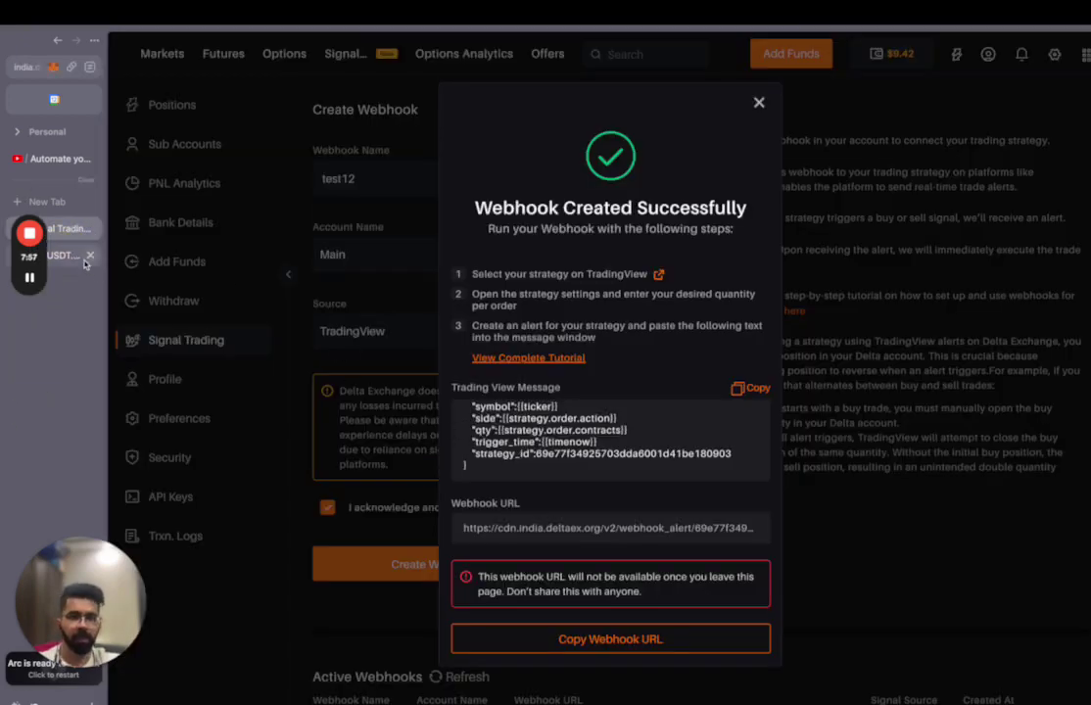
{"action": "left_click", "coordinate": [61, 257]}
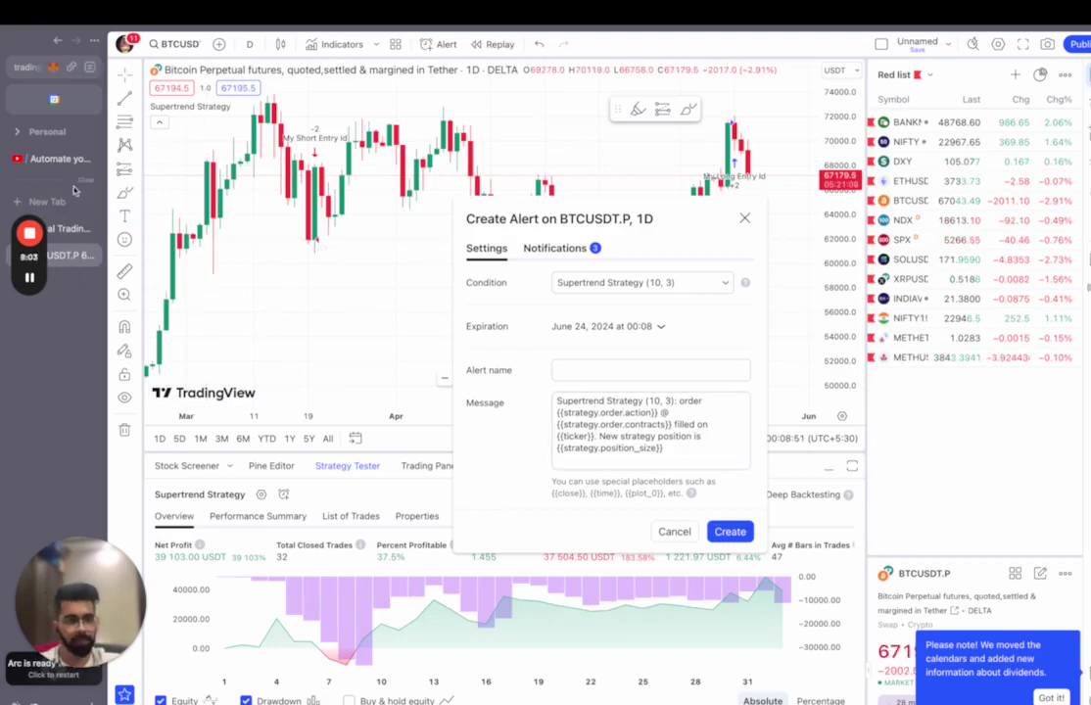
{"action": "left_click", "coordinate": [65, 228]}
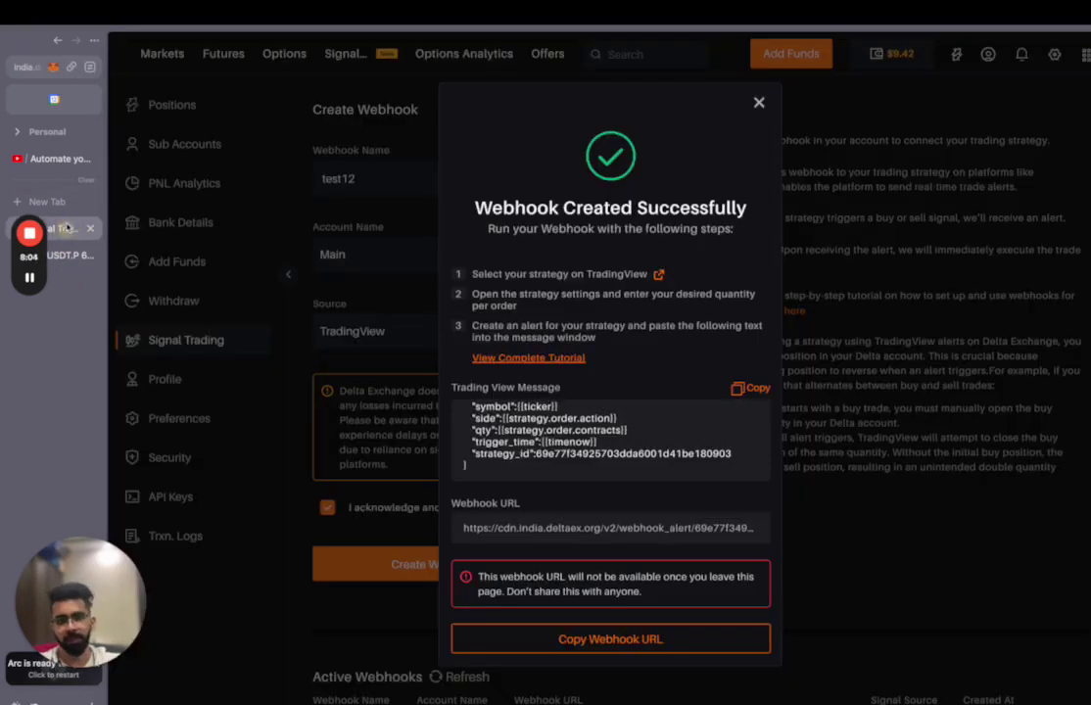
{"action": "left_click", "coordinate": [751, 389]}
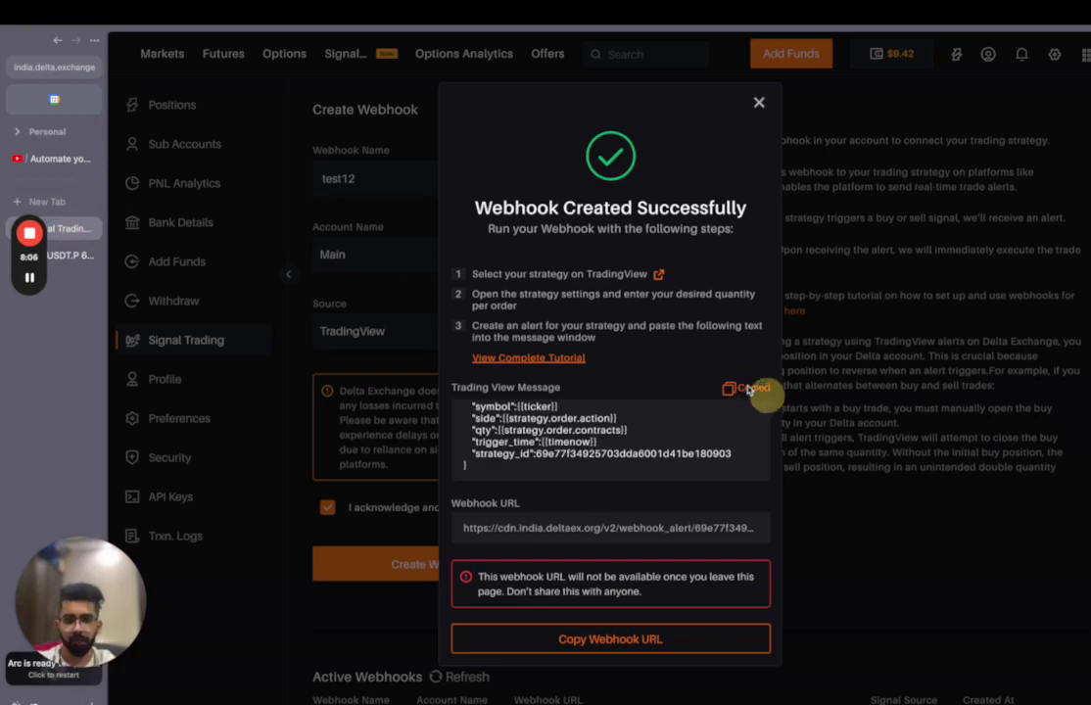
{"action": "left_click", "coordinate": [57, 259]}
- Replace the alert message with the copied JSON payload and name the alert test12
{"action": "left_click", "coordinate": [627, 431]}
{"action": "key", "text": "ctrl+a"}
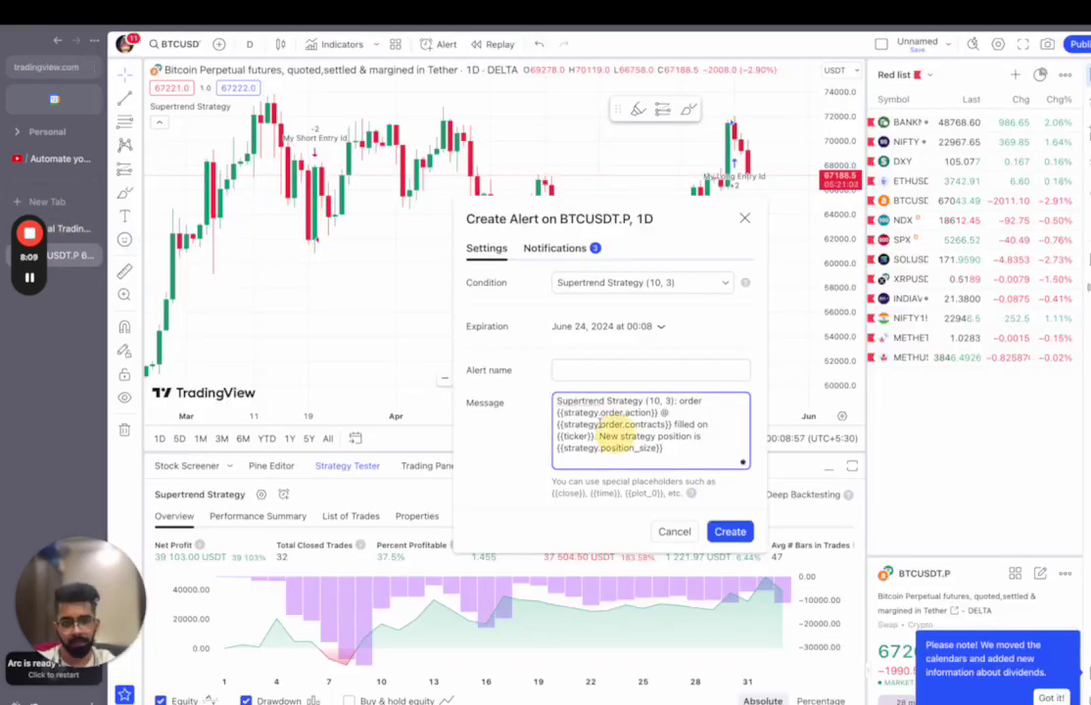
{"action": "key", "text": "ctrl+v"}
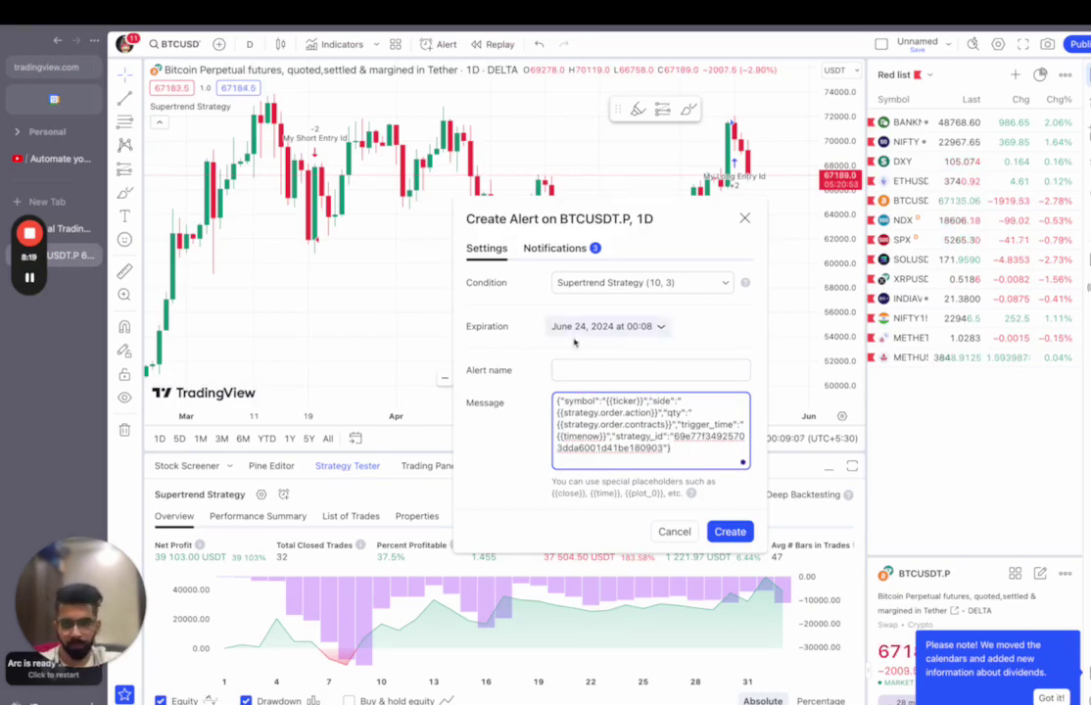
{"action": "left_click", "coordinate": [597, 369]}
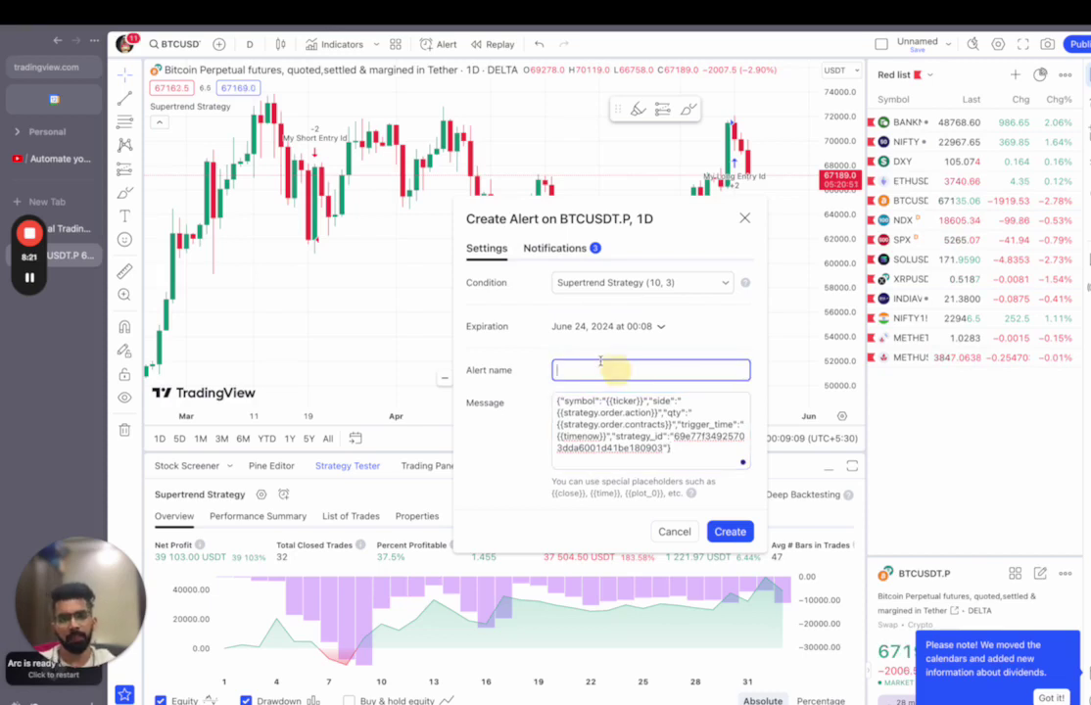
{"action": "type", "text": "test12"}
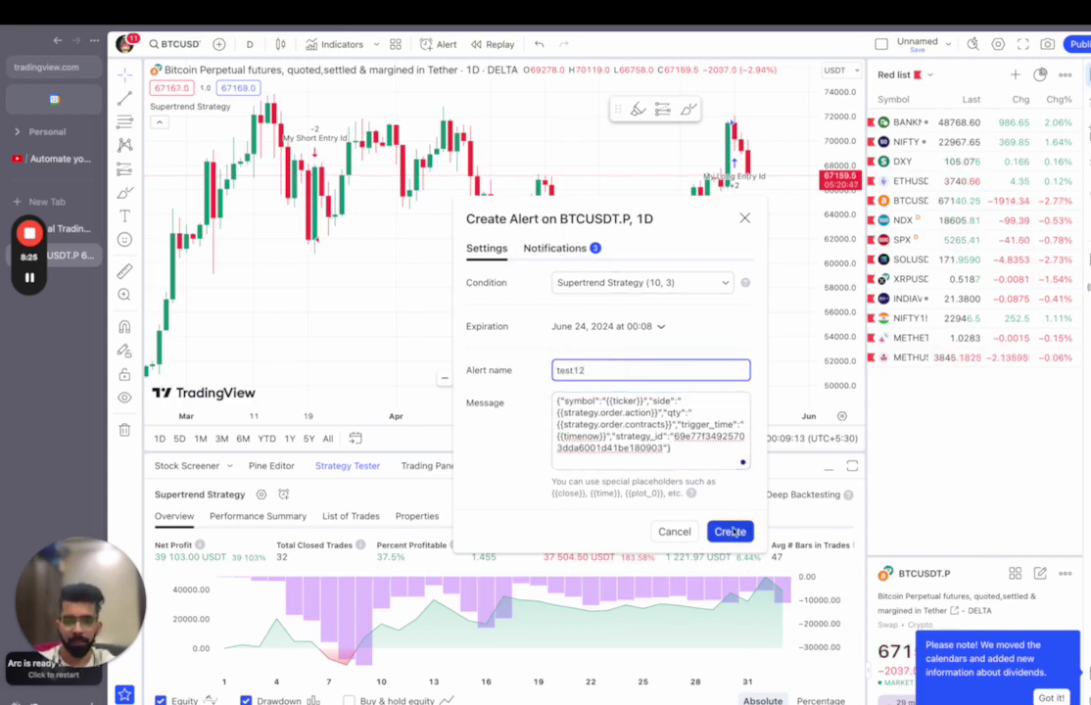
- Tick Webhook URL in the alert's Notifications, bringing up the 2-factor authentication notice
{"action": "left_click", "coordinate": [573, 249]}
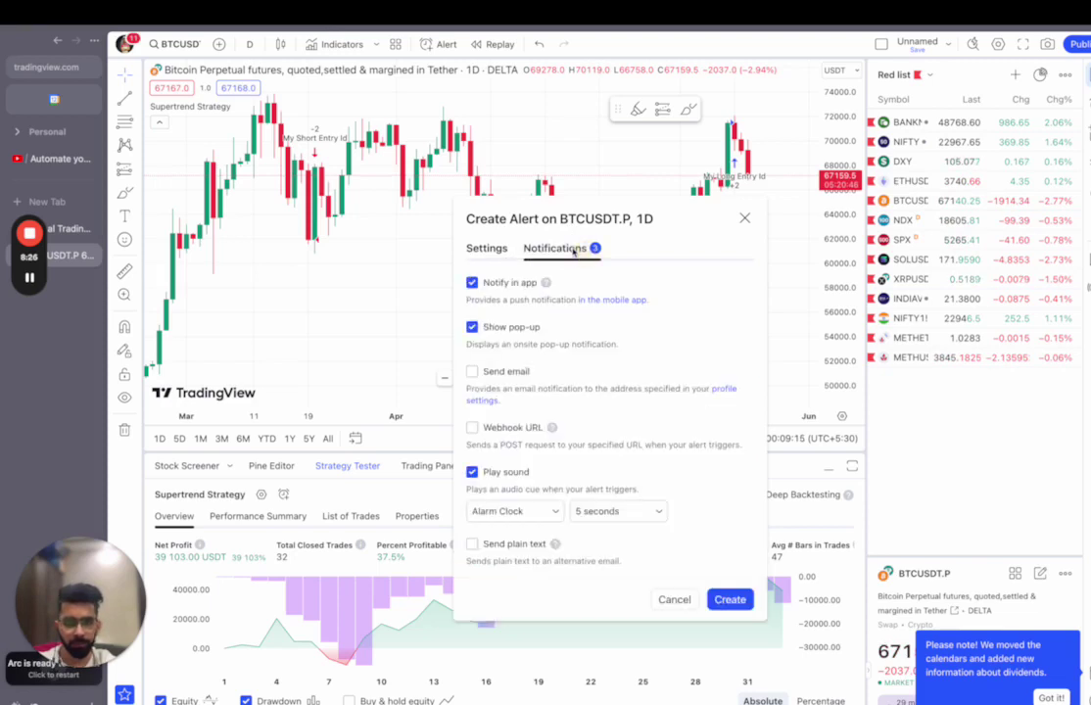
{"action": "left_click", "coordinate": [493, 248]}
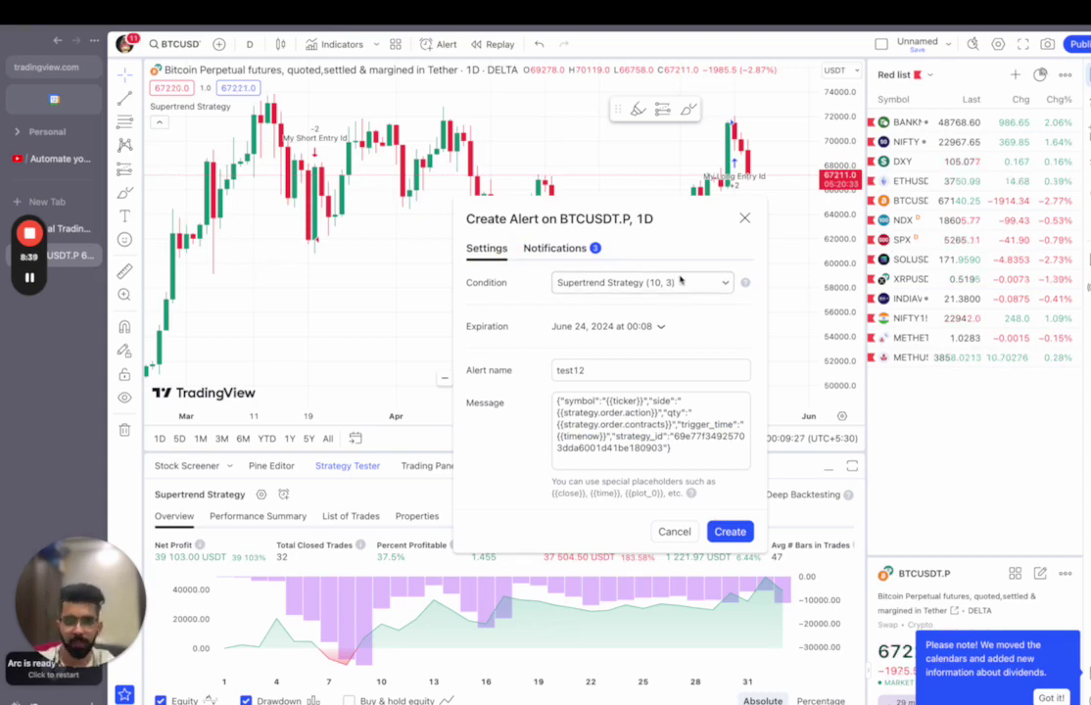
{"action": "left_click", "coordinate": [565, 246]}
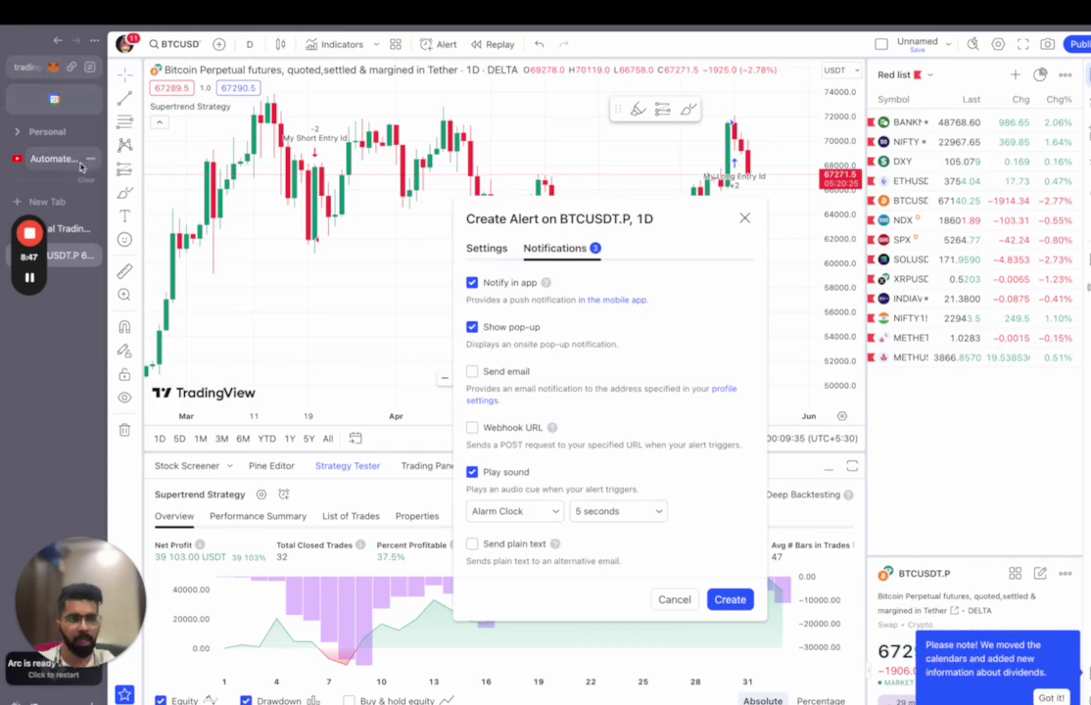
{"action": "left_click", "coordinate": [55, 226]}
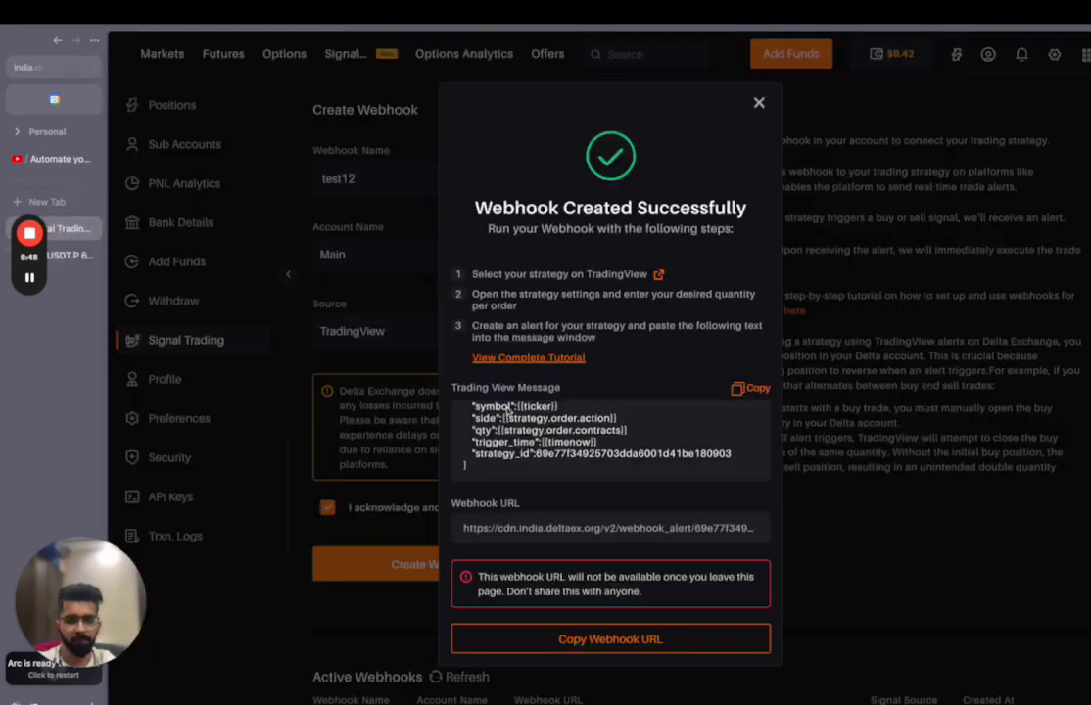
{"action": "left_click", "coordinate": [69, 257]}
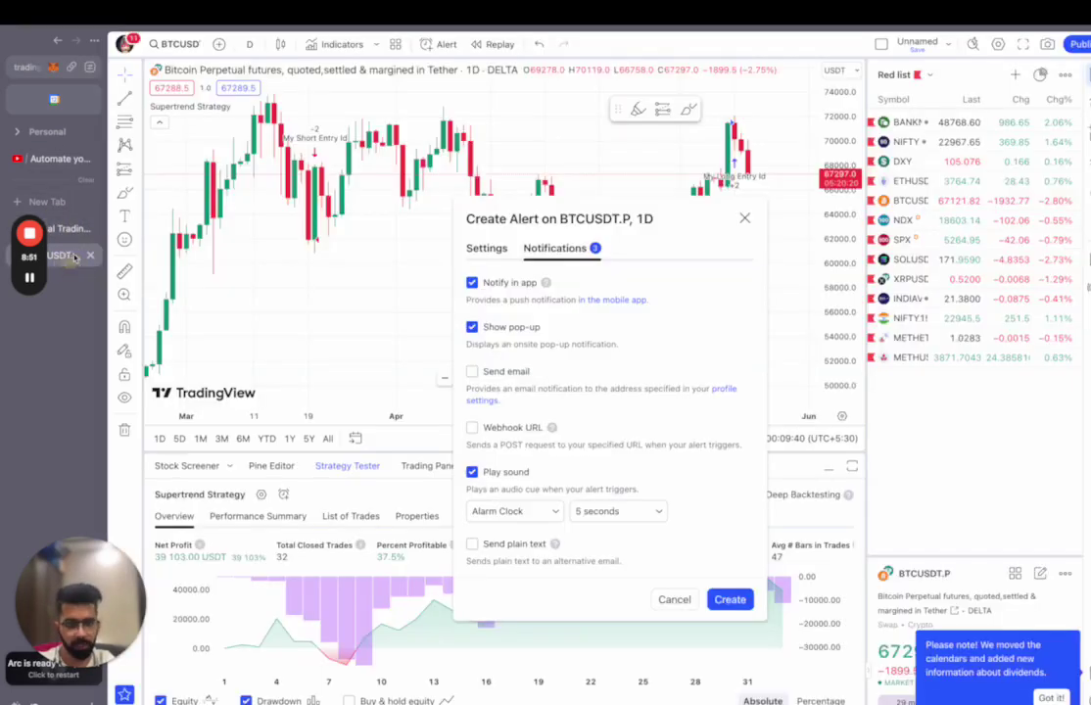
{"action": "left_click", "coordinate": [471, 428]}
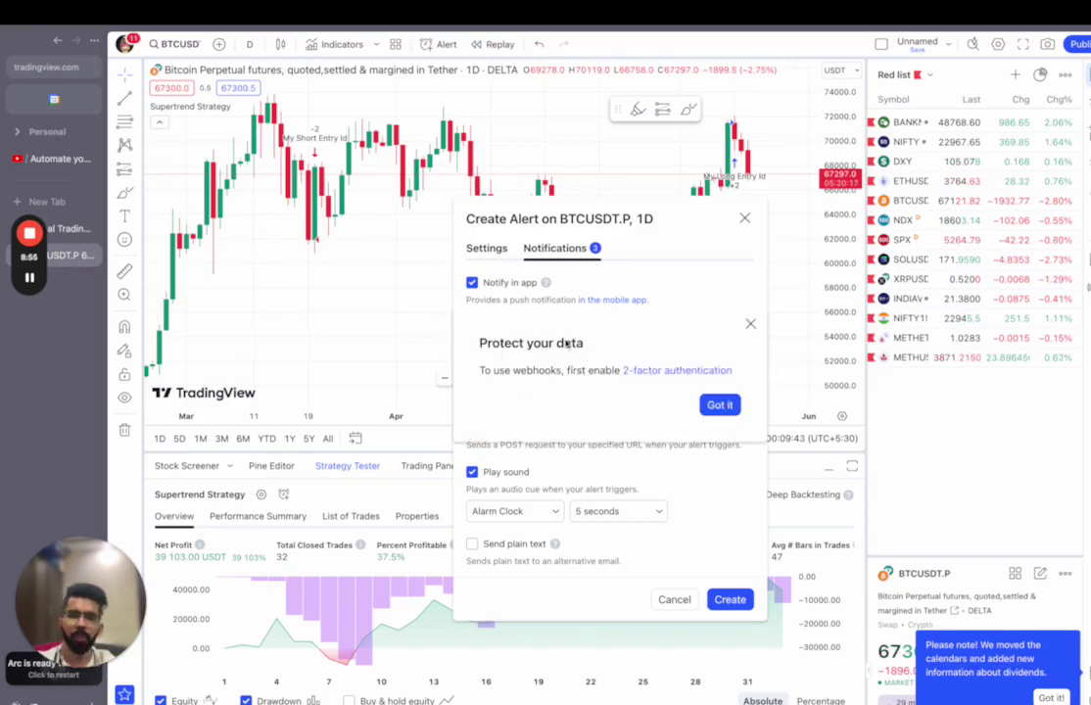
- Follow the 2FA phone verification link to the free-trial plans and compare the Essential ₹995 price
{"action": "left_click", "coordinate": [669, 373]}
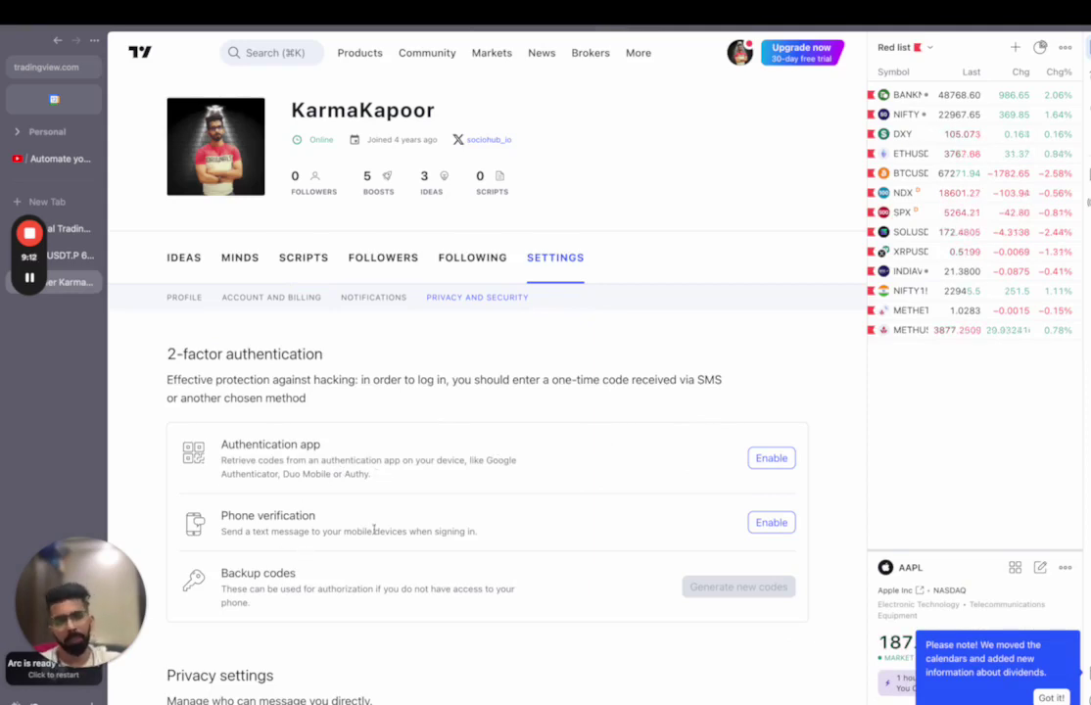
{"action": "left_click", "coordinate": [771, 523]}
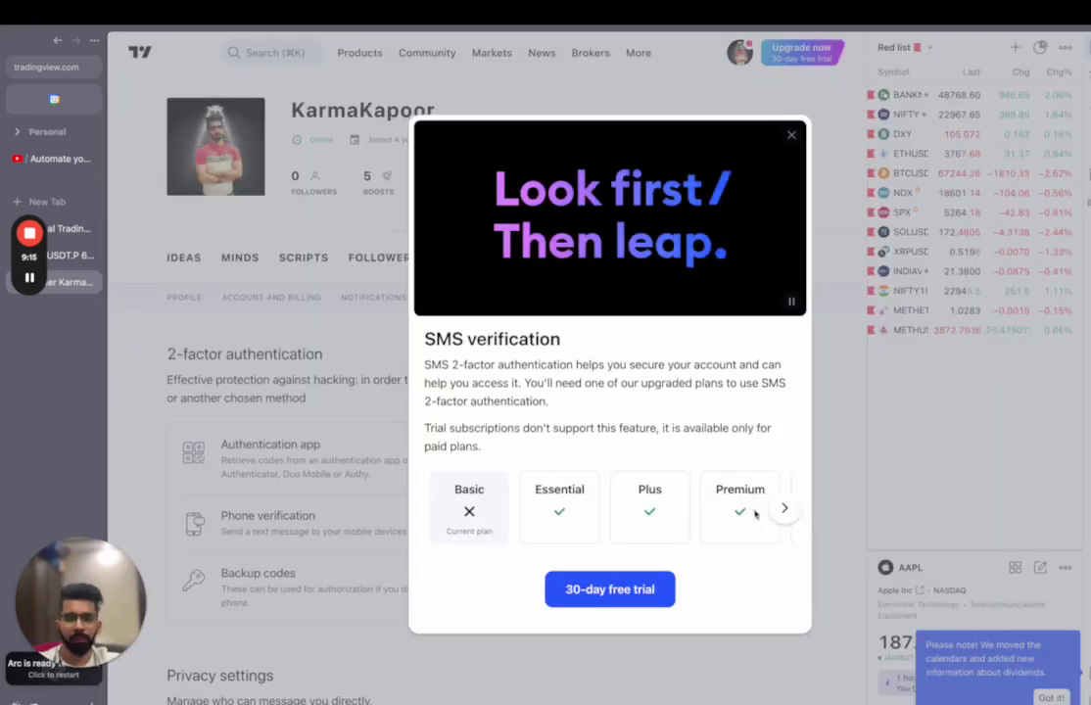
{"action": "left_click", "coordinate": [573, 586]}
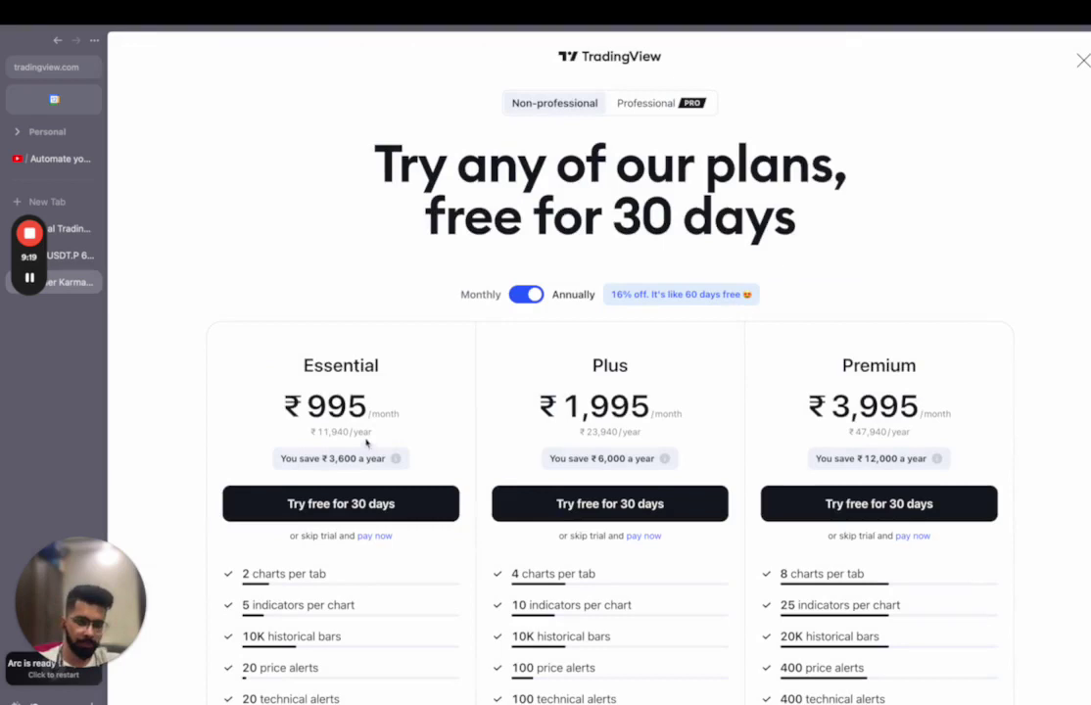
{"action": "double_click", "coordinate": [335, 406]}
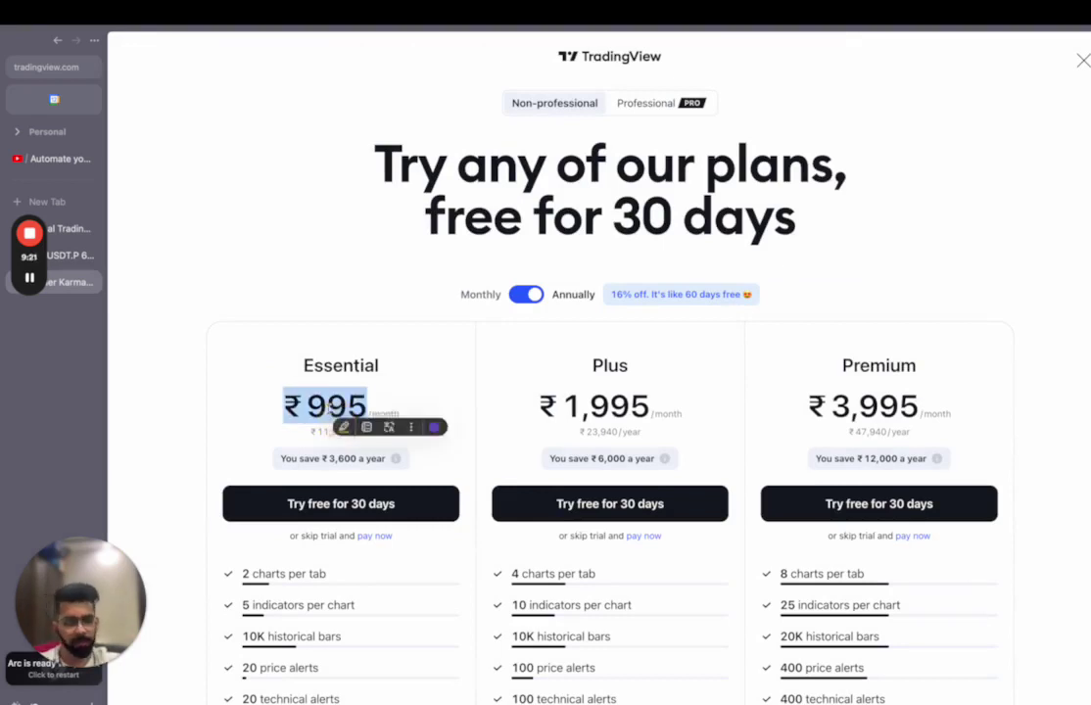
{"action": "left_click", "coordinate": [328, 407]}
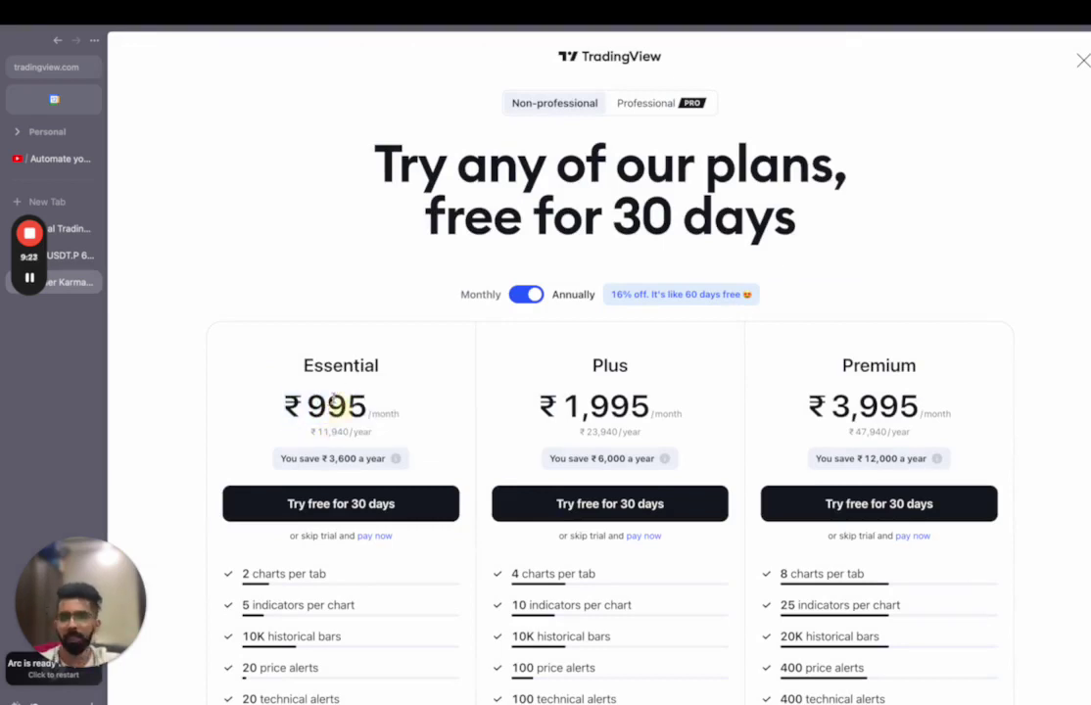
{"action": "double_click", "coordinate": [335, 401]}
{"action": "left_click", "coordinate": [525, 296]}
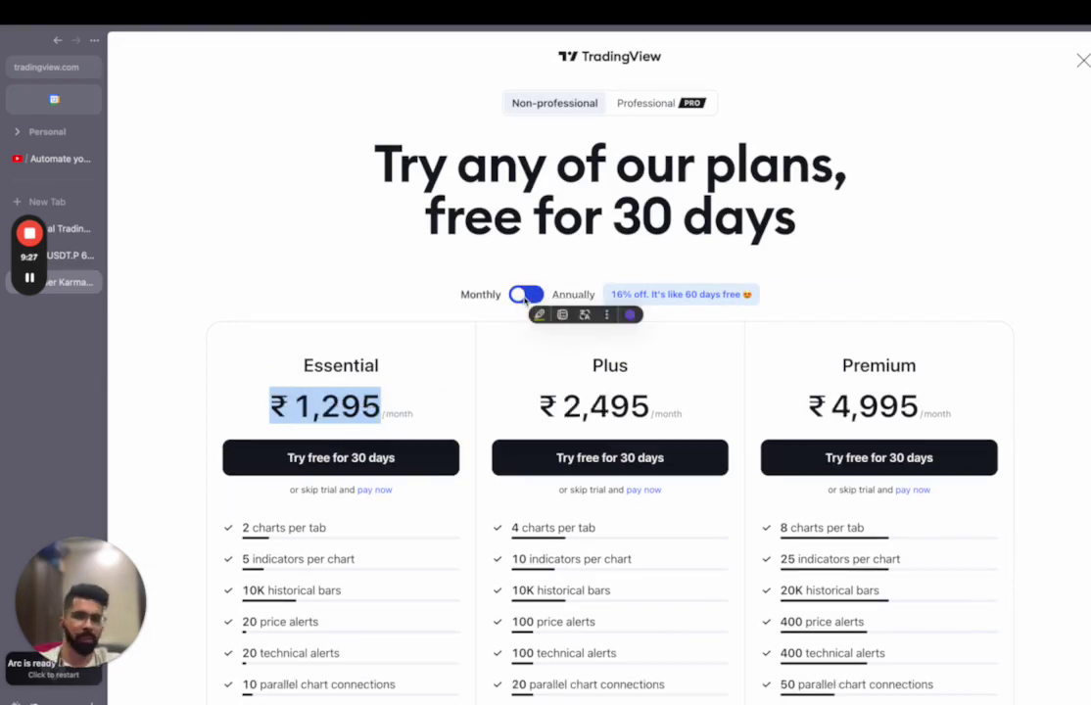
{"action": "left_click", "coordinate": [525, 296]}
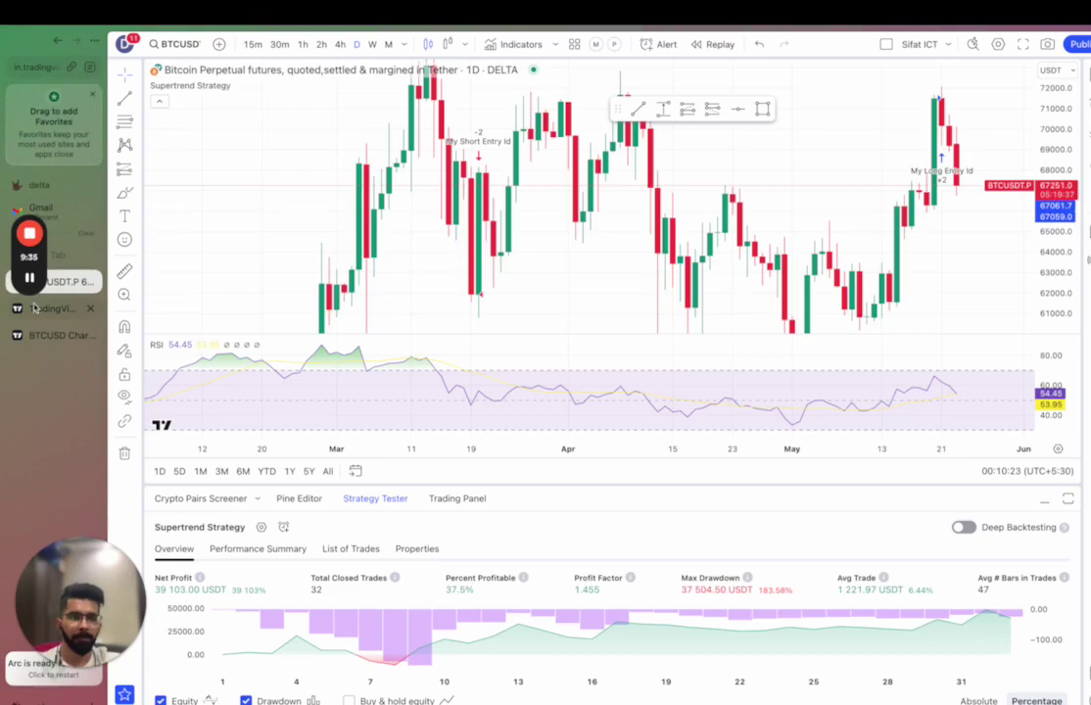
- Dismiss the 2-factor notice and move to the other TradingView window with Supertrend and RSI
{"action": "left_click", "coordinate": [34, 308]}
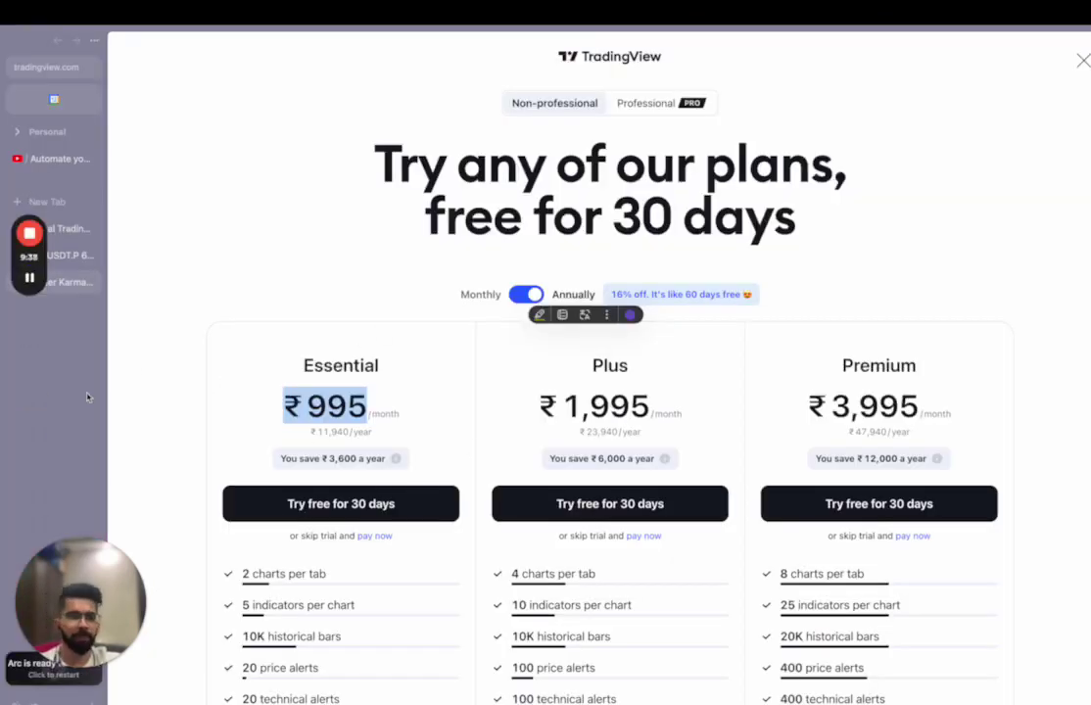
{"action": "left_click", "coordinate": [66, 256]}
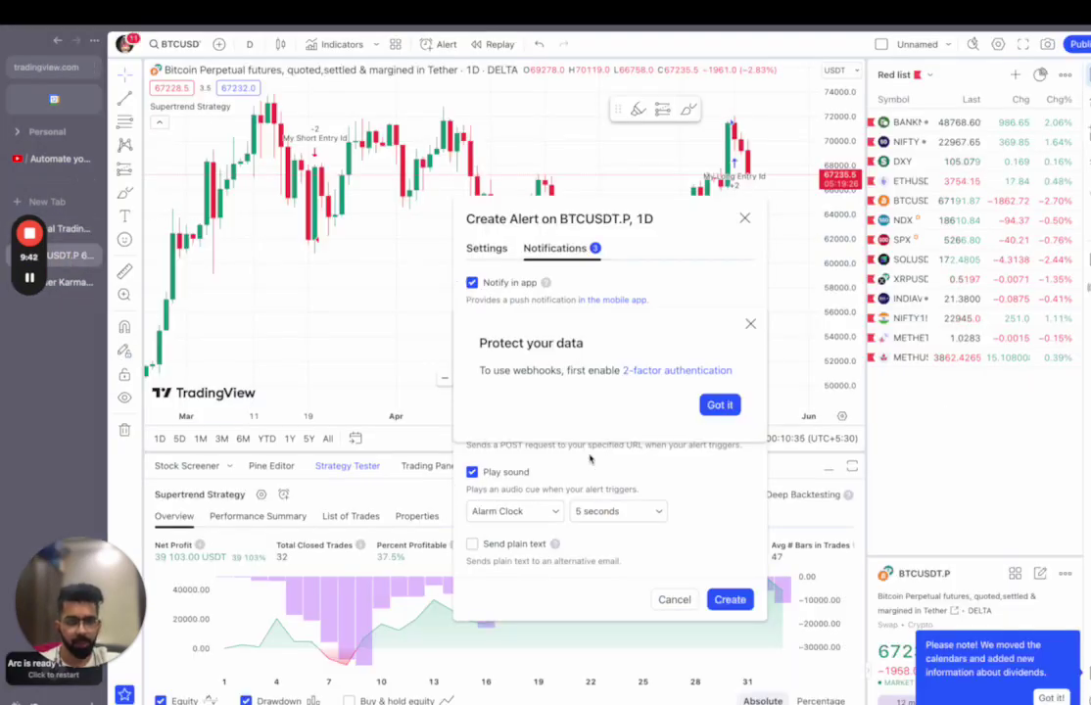
{"action": "left_click", "coordinate": [751, 324]}
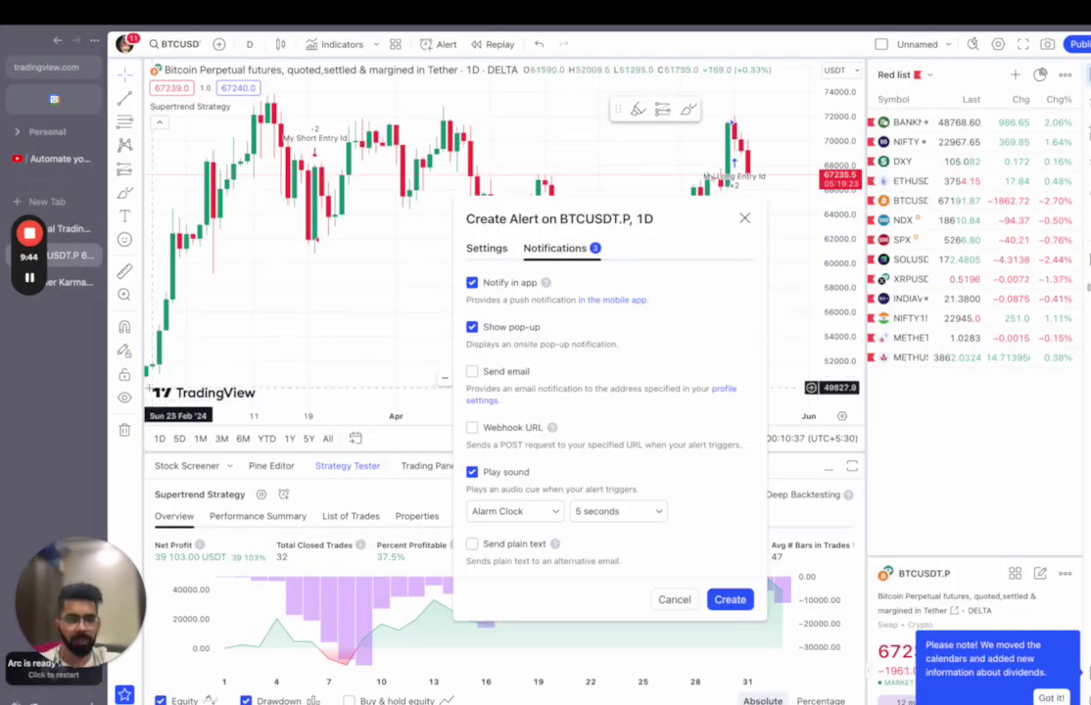
{"action": "left_click", "coordinate": [59, 235]}
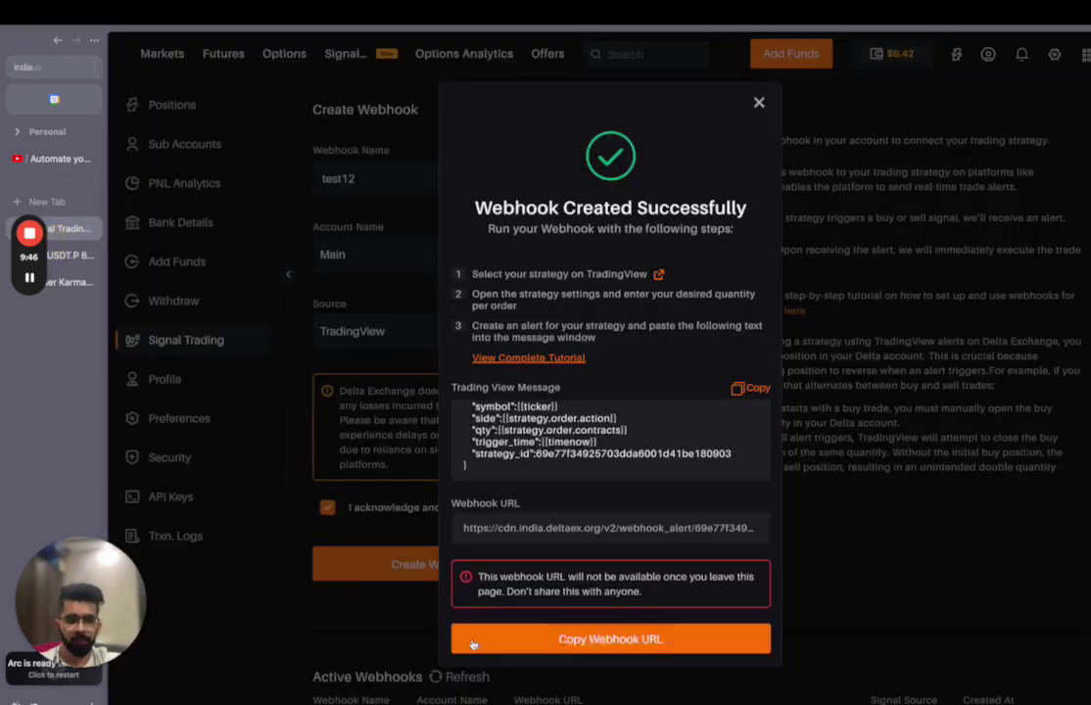
{"action": "left_click", "coordinate": [59, 254]}
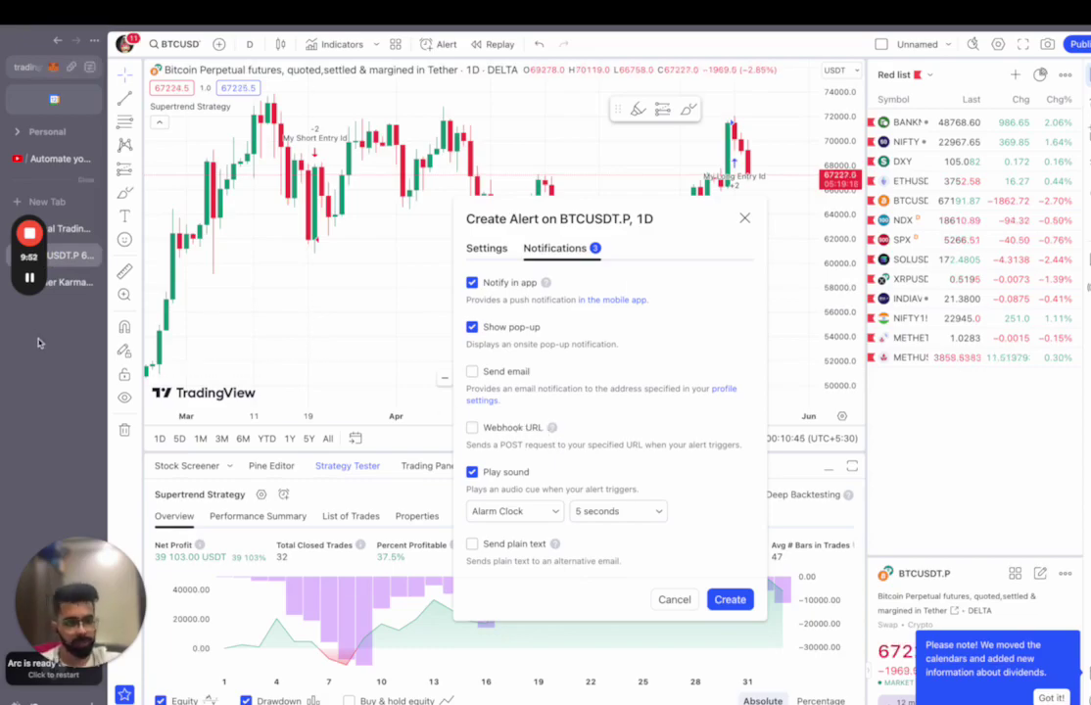
{"action": "key", "text": "super+grave"}
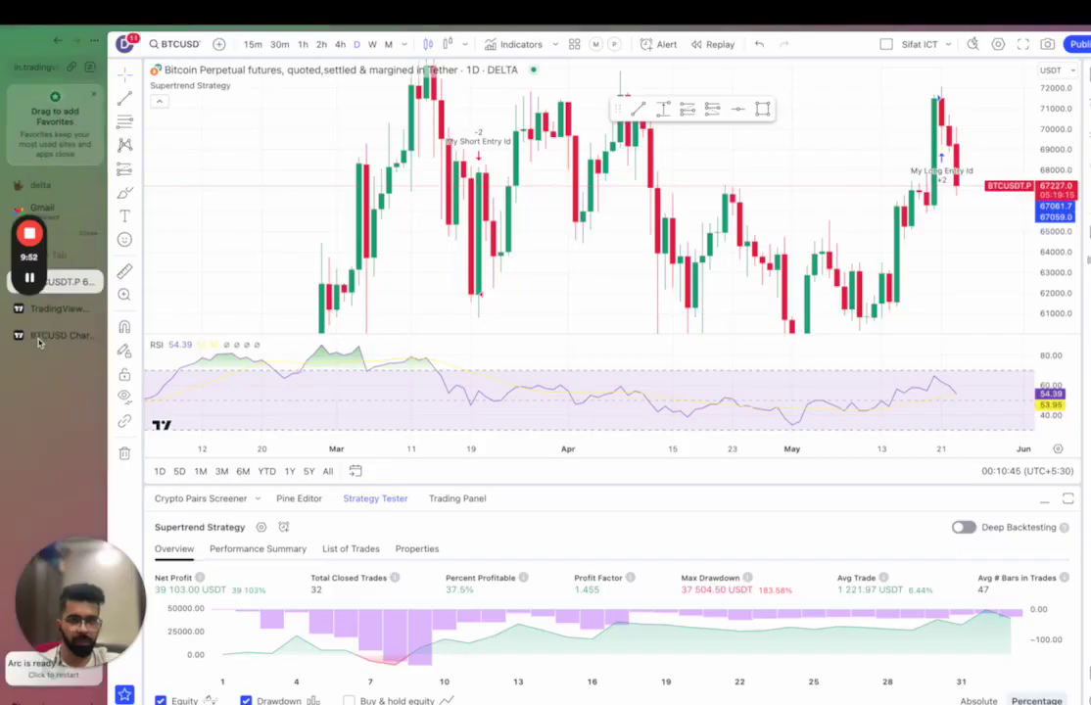
- Create a Supertrend strategy alert and paste the Delta Exchange webhook URL into its Webhook URL field
{"action": "left_click", "coordinate": [284, 528]}
{"action": "key", "text": "super+grave"}
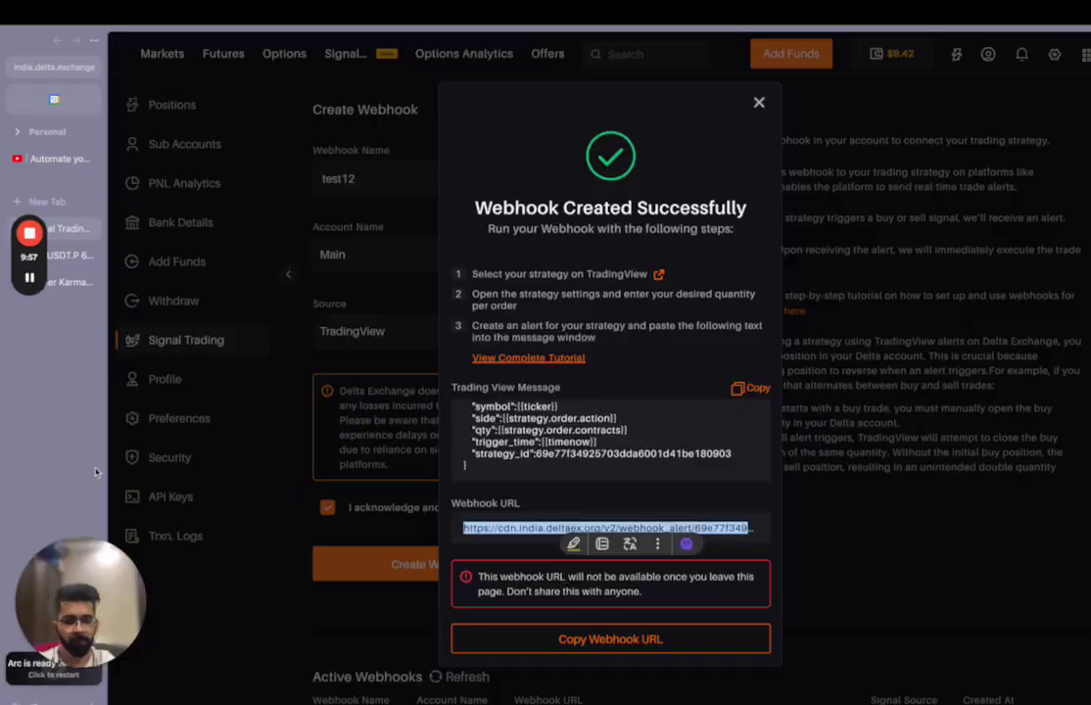
{"action": "key", "text": "super+grave"}
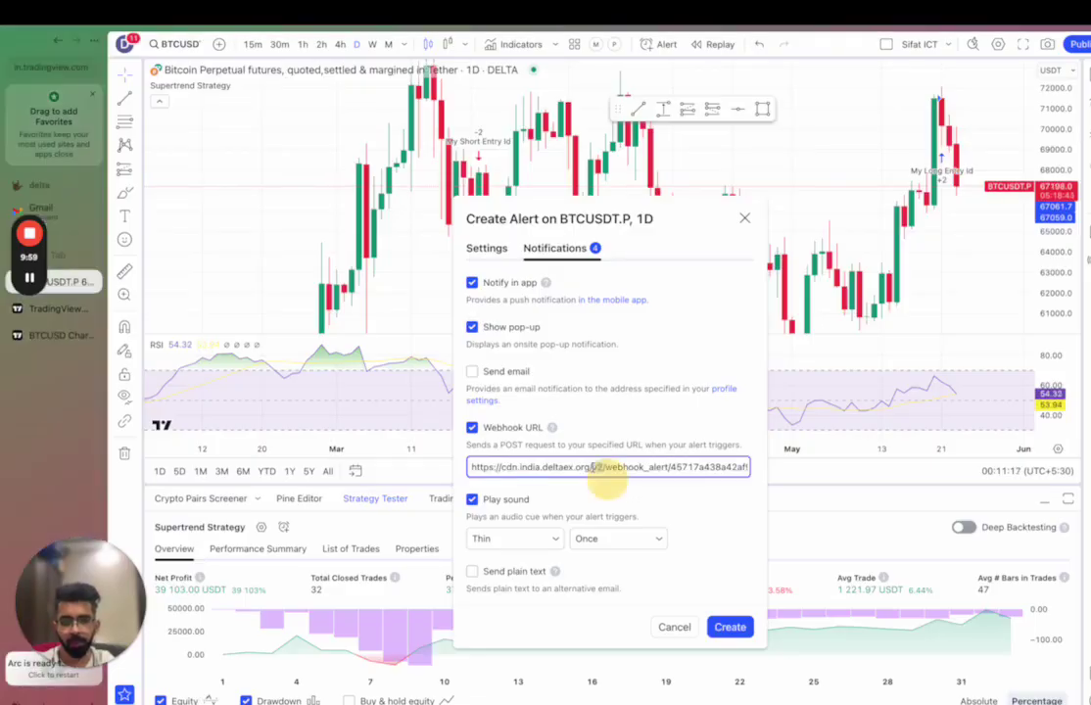
{"action": "key", "text": "ctrl+a"}
{"action": "key", "text": "ctrl+v"}
{"action": "left_click", "coordinate": [578, 501]}
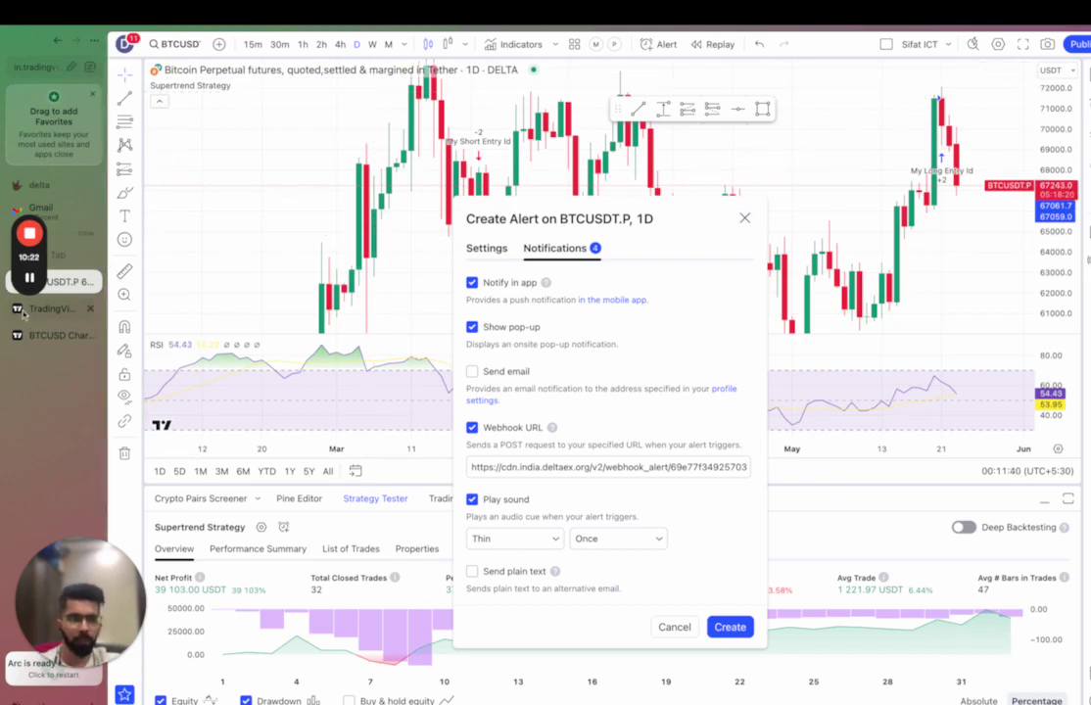
- Switch the BTCUSDT.P chart to 5-second candles, save the alert, and pan to the latest bars
{"action": "left_click", "coordinate": [402, 46]}
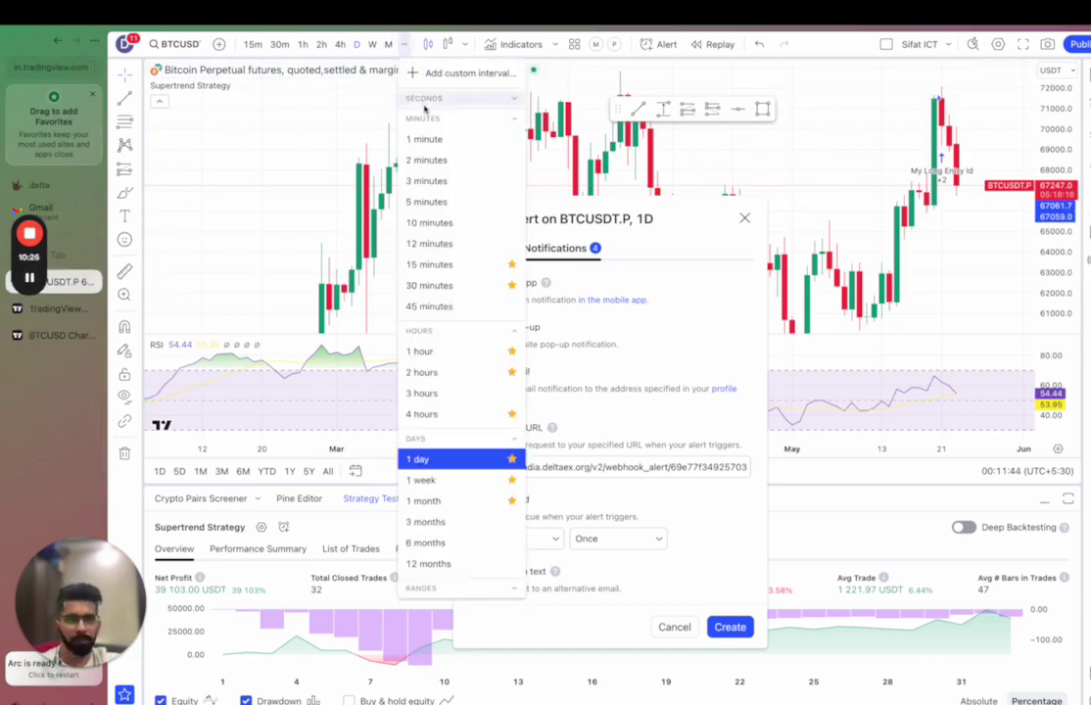
{"action": "left_click", "coordinate": [425, 138]}
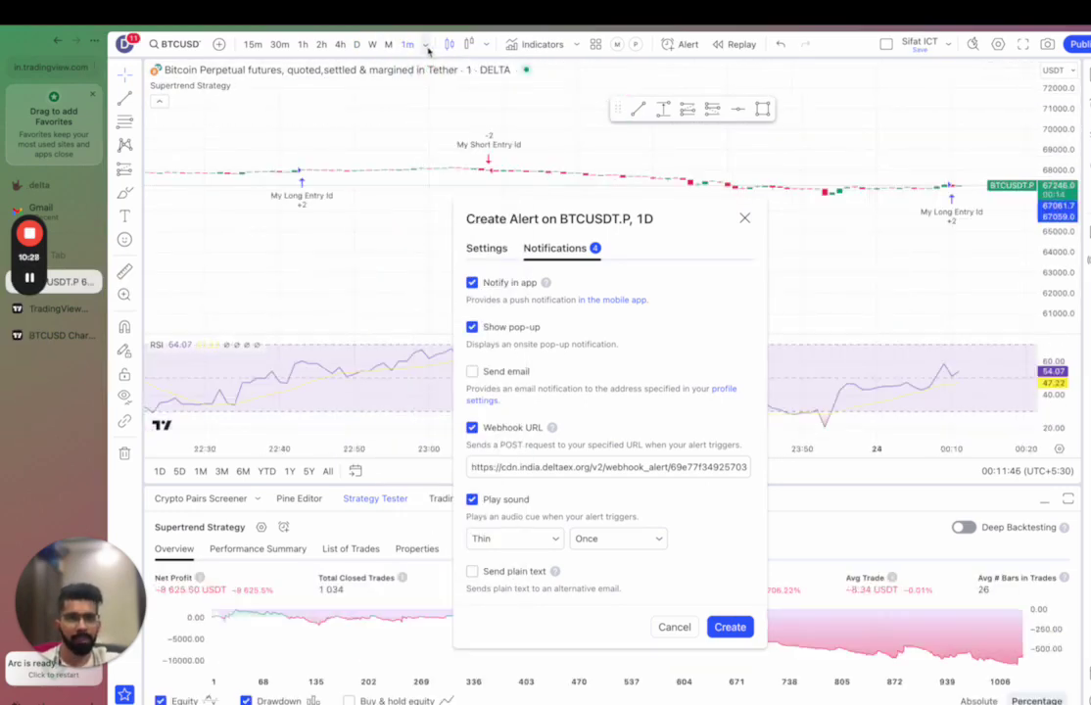
{"action": "left_click", "coordinate": [425, 44]}
{"action": "left_click", "coordinate": [478, 99]}
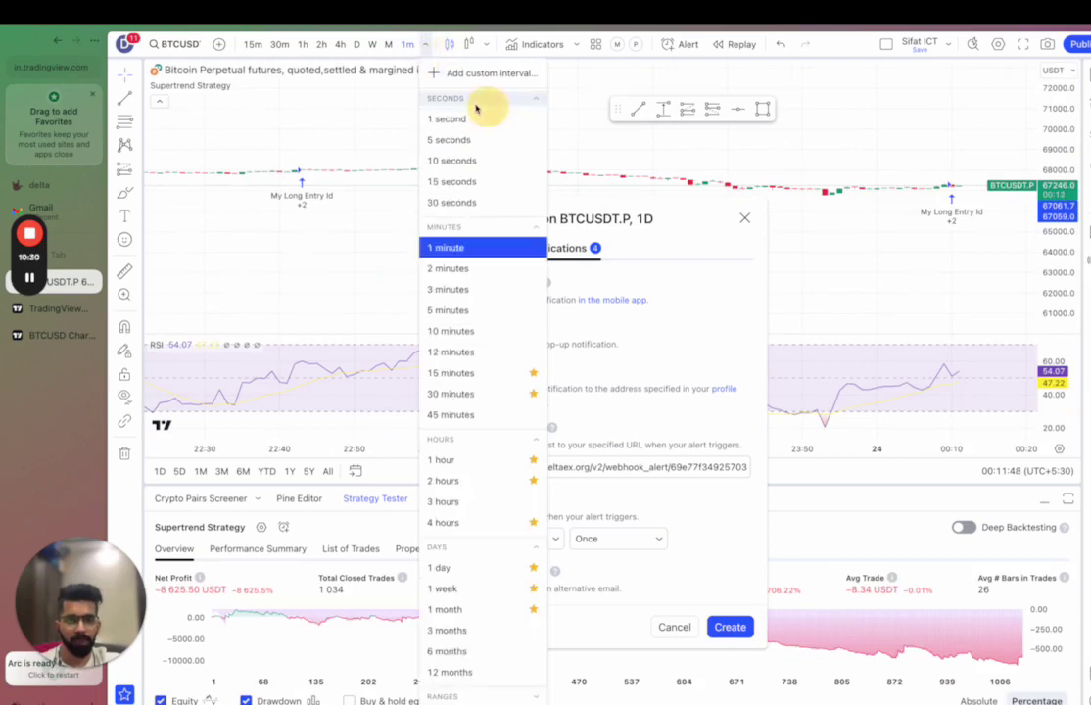
{"action": "left_click", "coordinate": [468, 145]}
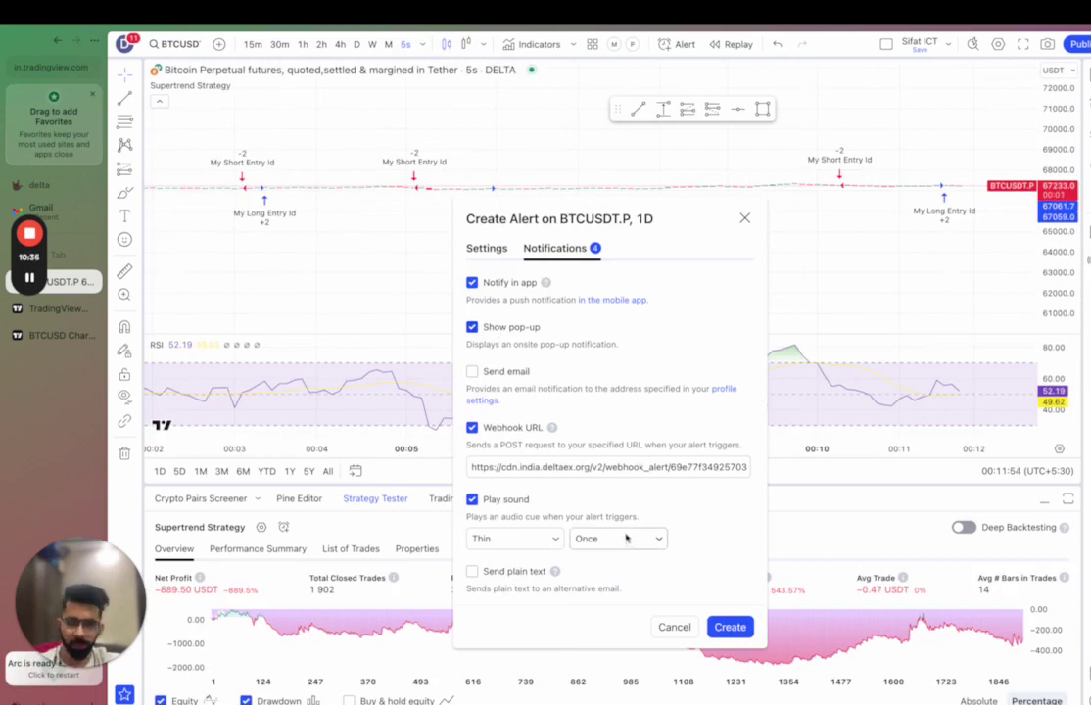
{"action": "left_click", "coordinate": [729, 628]}
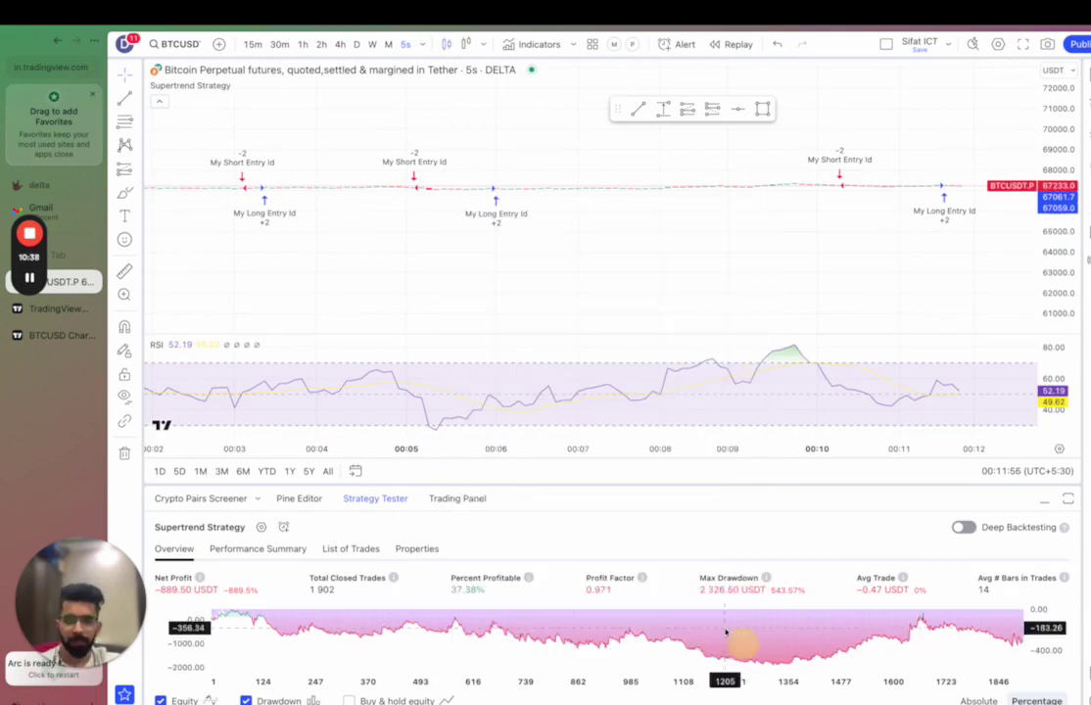
{"action": "left_click_drag", "start_coordinate": [797, 315], "coordinate": [621, 303]}
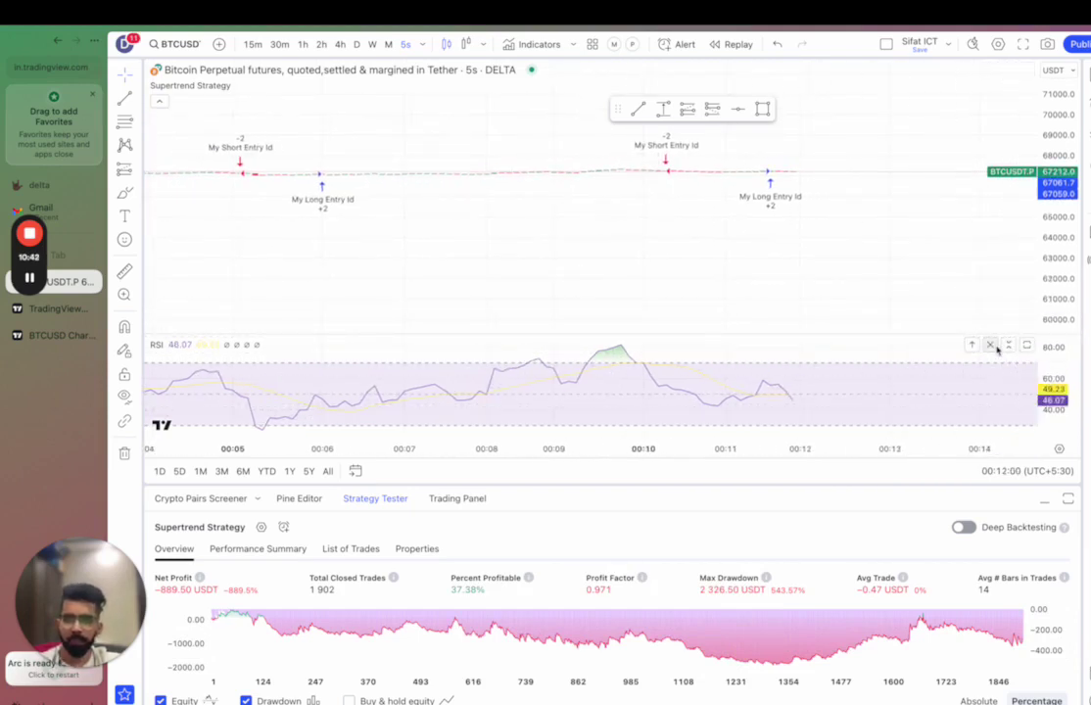
- Close the RSI pane, give the price chart more height, and stretch its price scale
{"action": "left_click", "coordinate": [990, 346]}
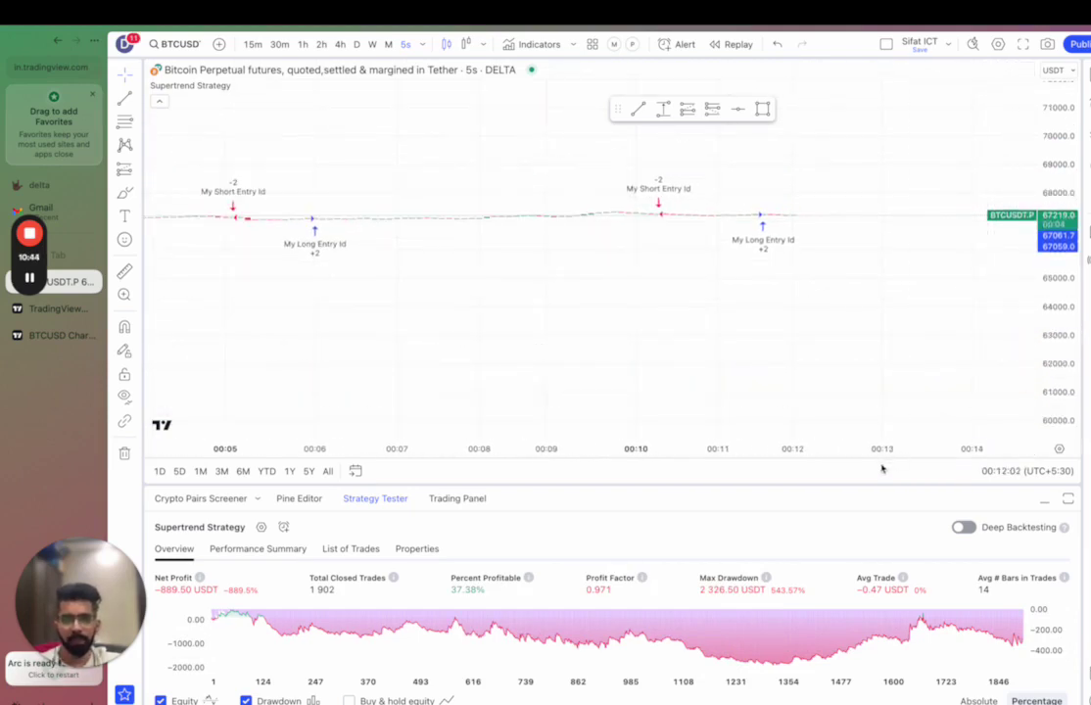
{"action": "left_click_drag", "start_coordinate": [878, 487], "coordinate": [901, 648]}
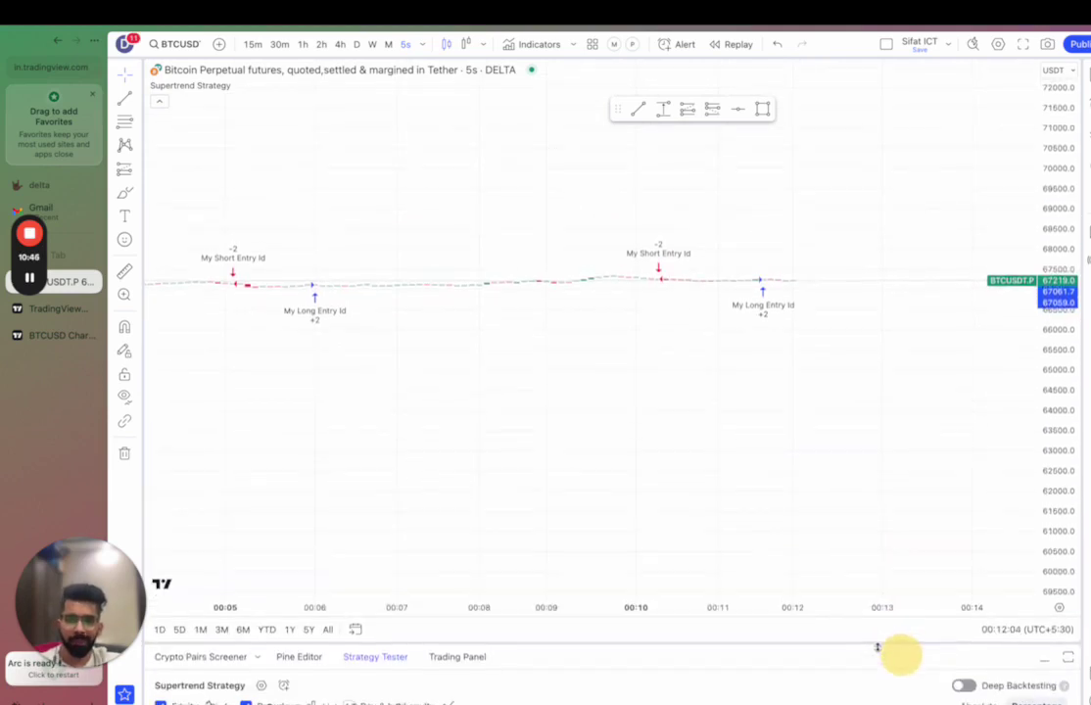
{"action": "left_click_drag", "start_coordinate": [1063, 462], "coordinate": [1070, 83]}
{"action": "left_click_drag", "start_coordinate": [862, 166], "coordinate": [894, 380]}
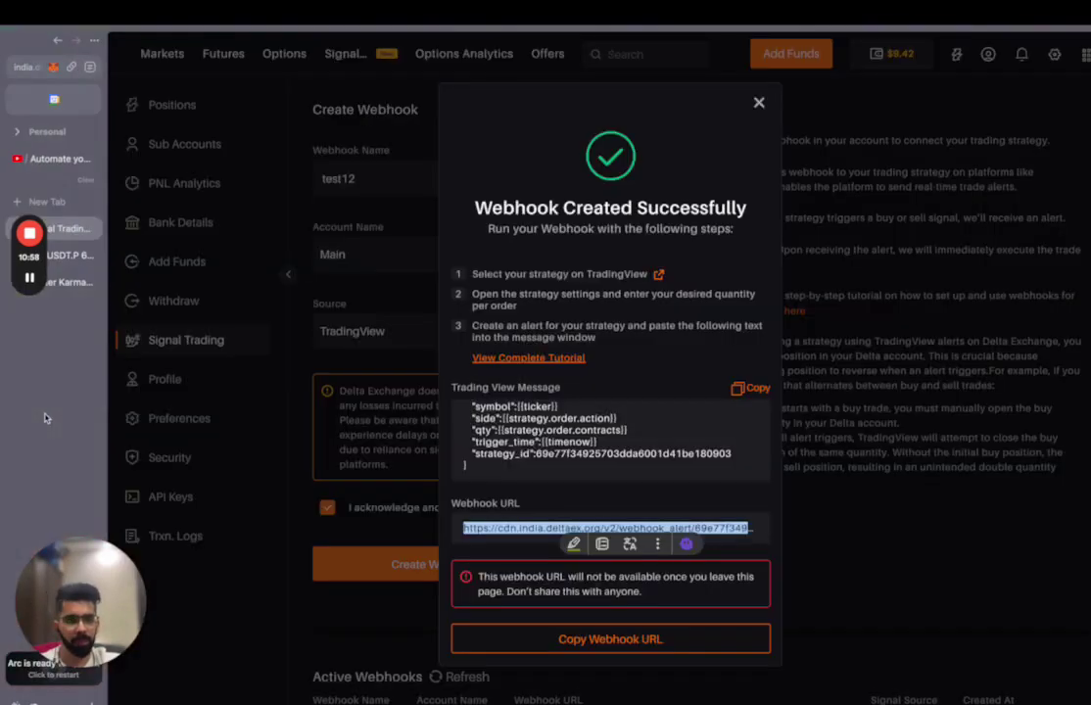
- Open Delta Exchange's Futures trading page in a new tab and confirm no position is open
{"action": "left_click", "coordinate": [47, 201]}
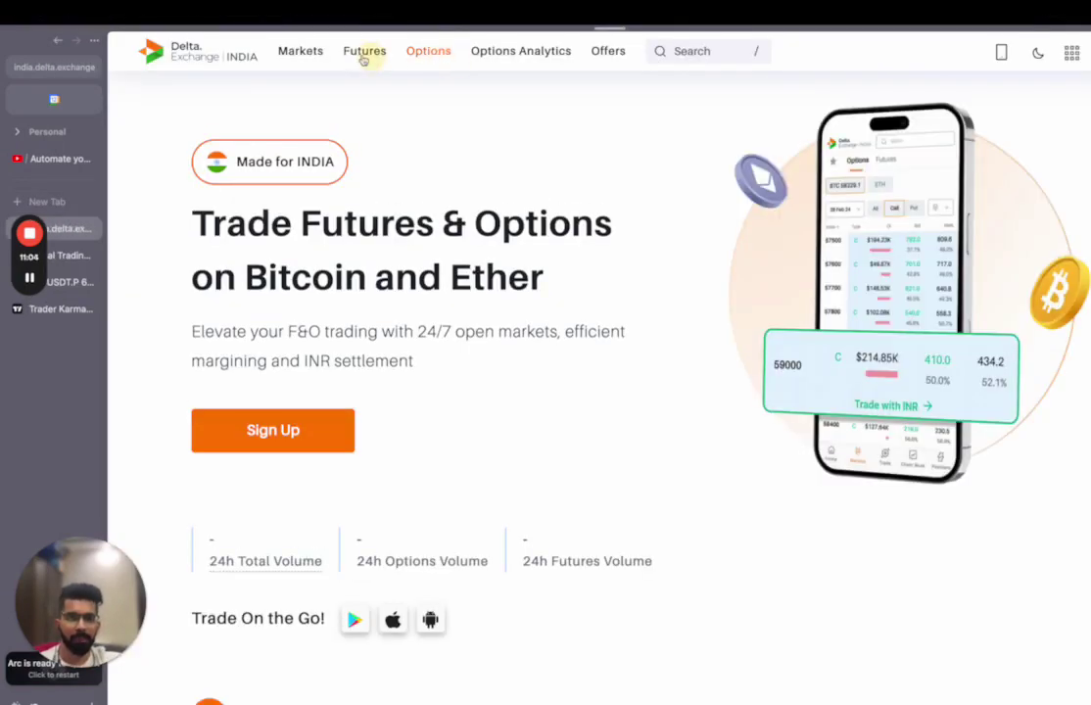
{"action": "left_click", "coordinate": [363, 56]}
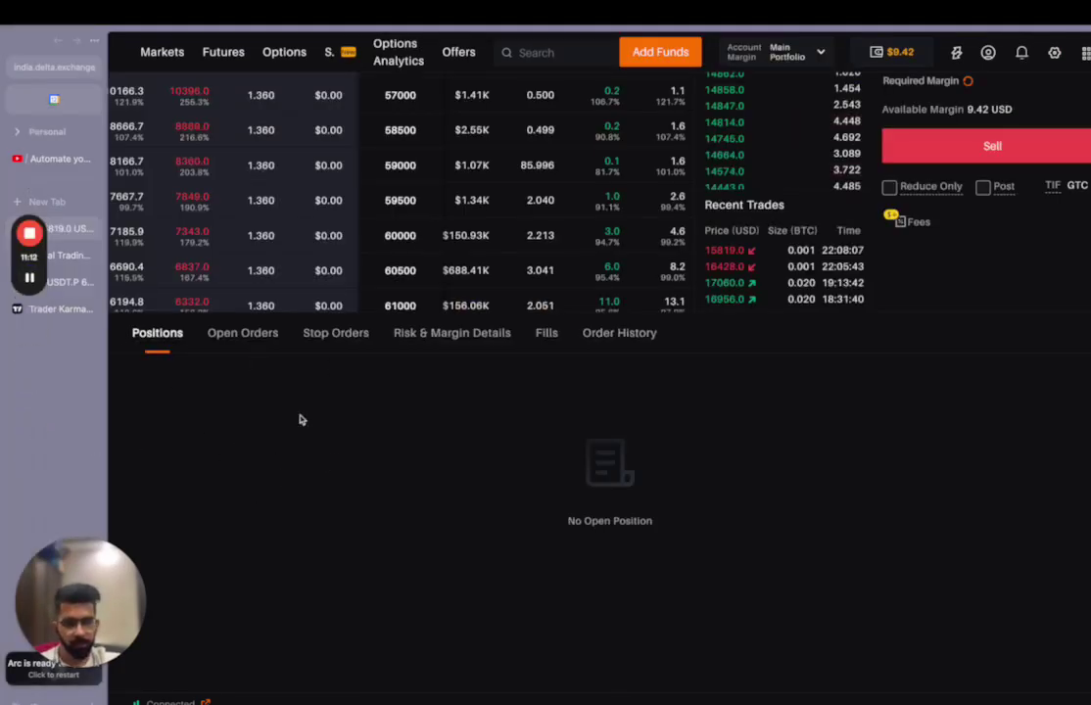
{"action": "scroll", "coordinate": [24, 445], "scroll_direction": "right", "scroll_amount": 3}
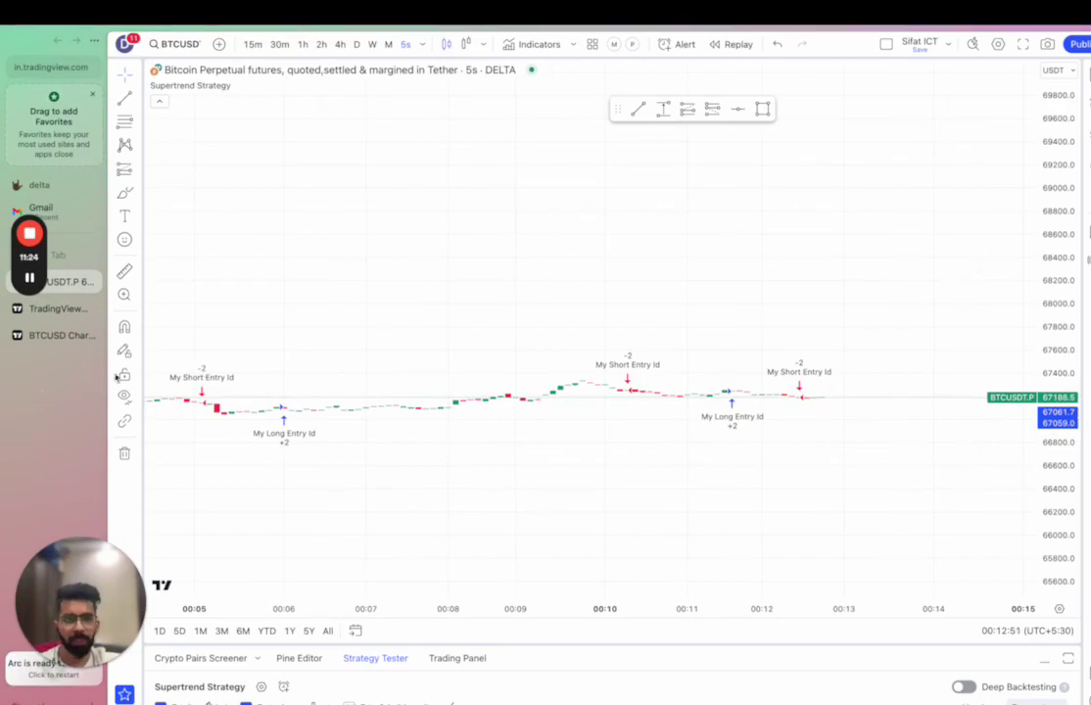
{"action": "scroll", "coordinate": [39, 343], "scroll_direction": "right", "scroll_amount": 3}
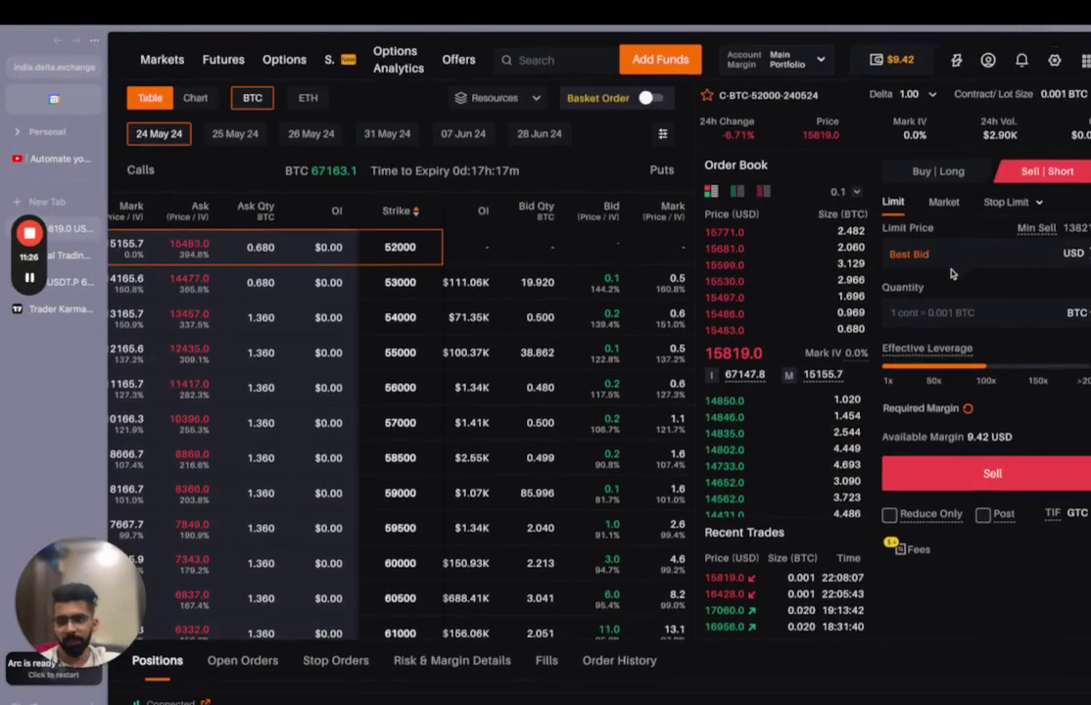
{"action": "scroll", "coordinate": [951, 274], "scroll_direction": "down", "scroll_amount": 1}
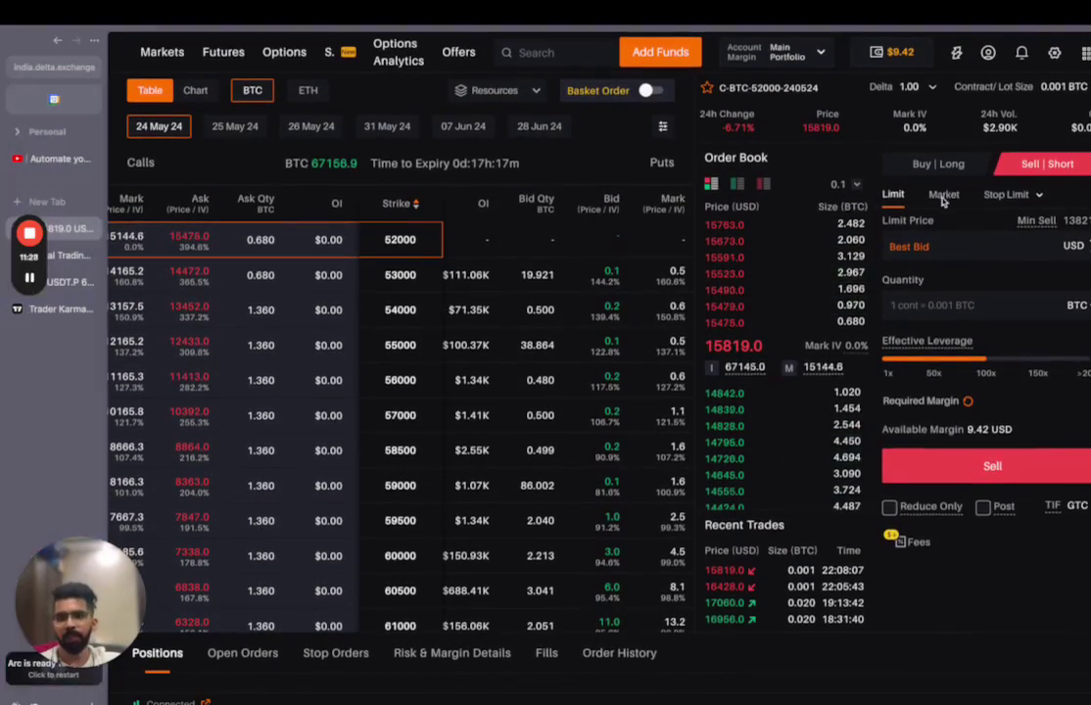
{"action": "left_click", "coordinate": [943, 196]}
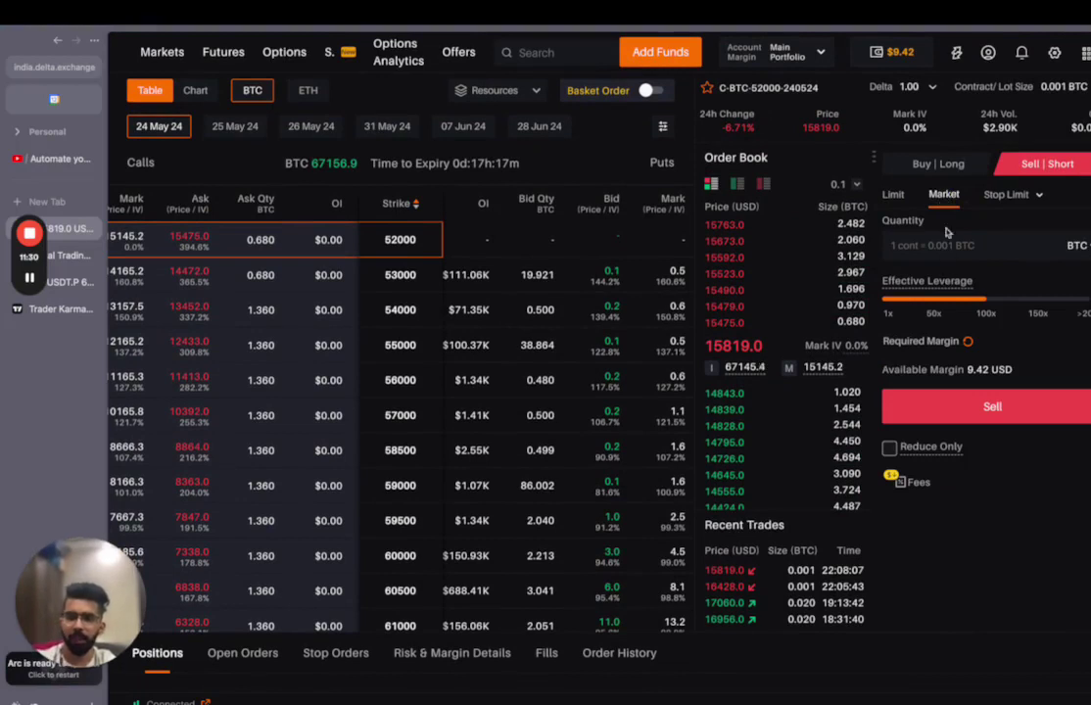
{"action": "left_click", "coordinate": [945, 244]}
{"action": "type", "text": "0"}
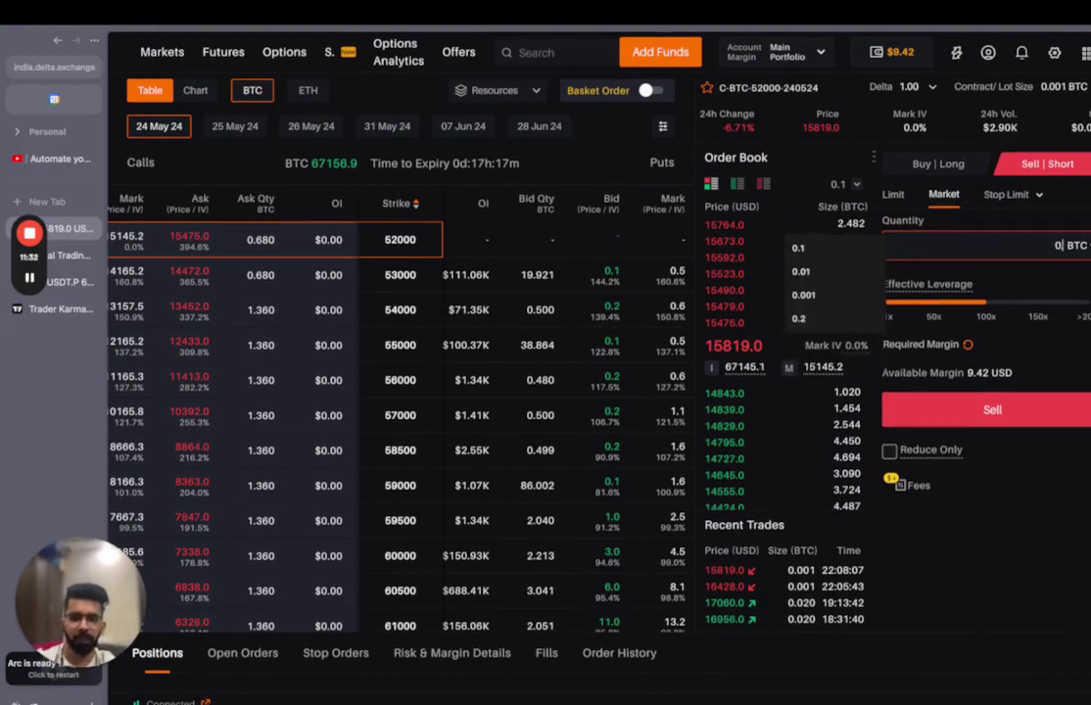
{"action": "type", "text": ".001"}
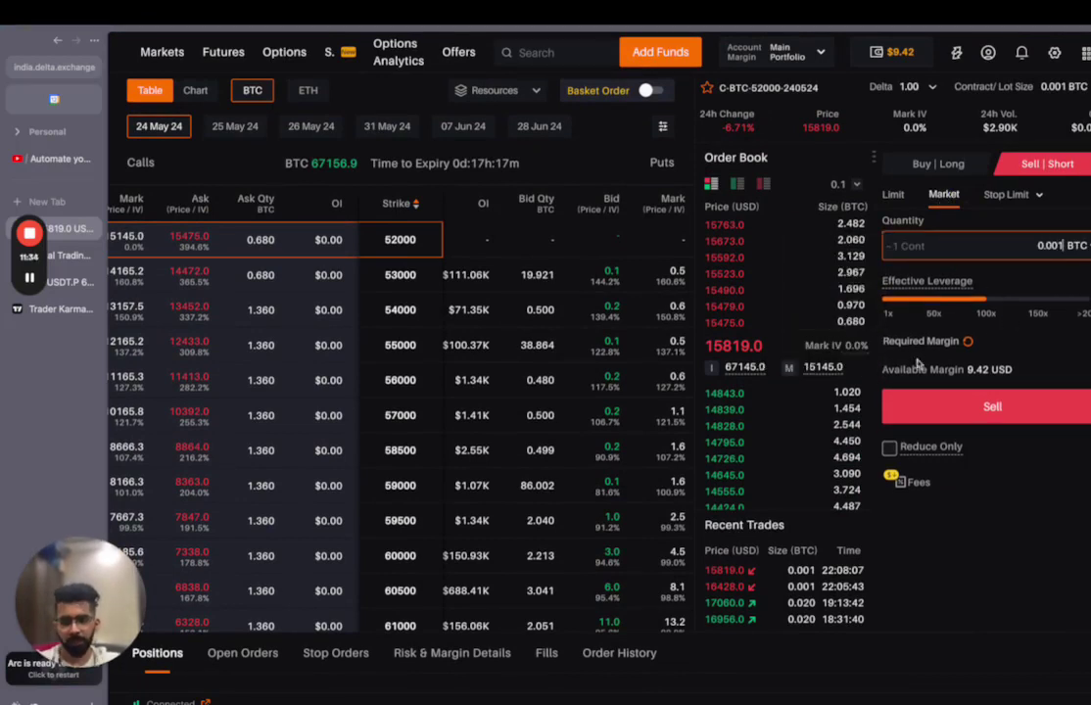
{"action": "left_click", "coordinate": [968, 406]}
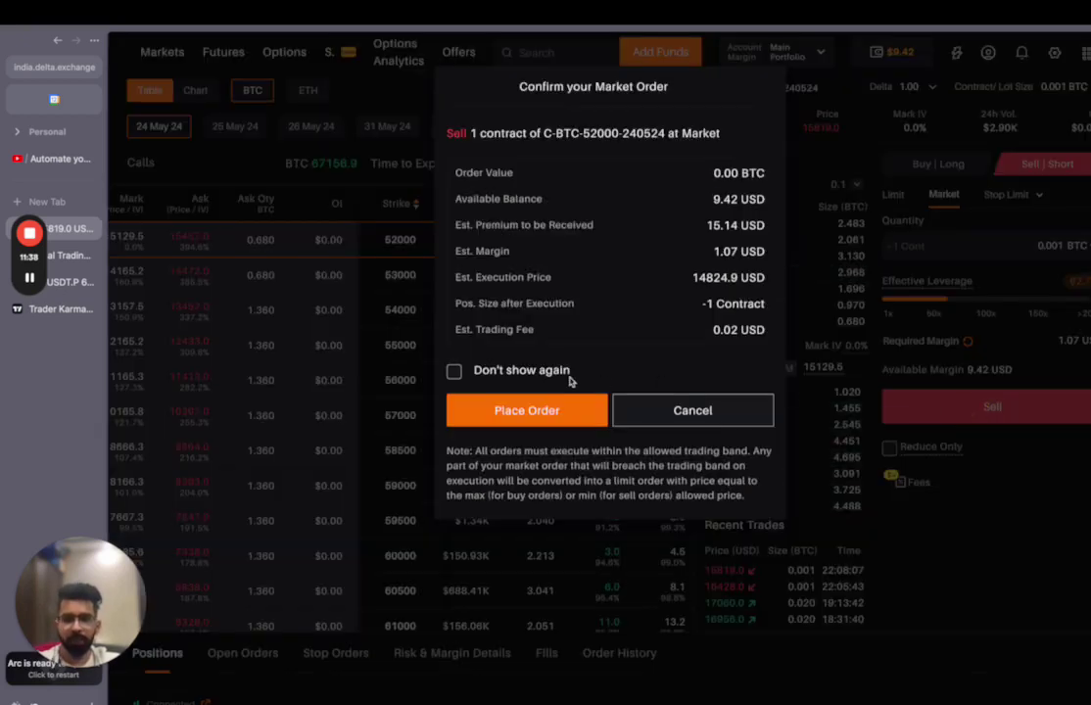
{"action": "left_click", "coordinate": [541, 411]}
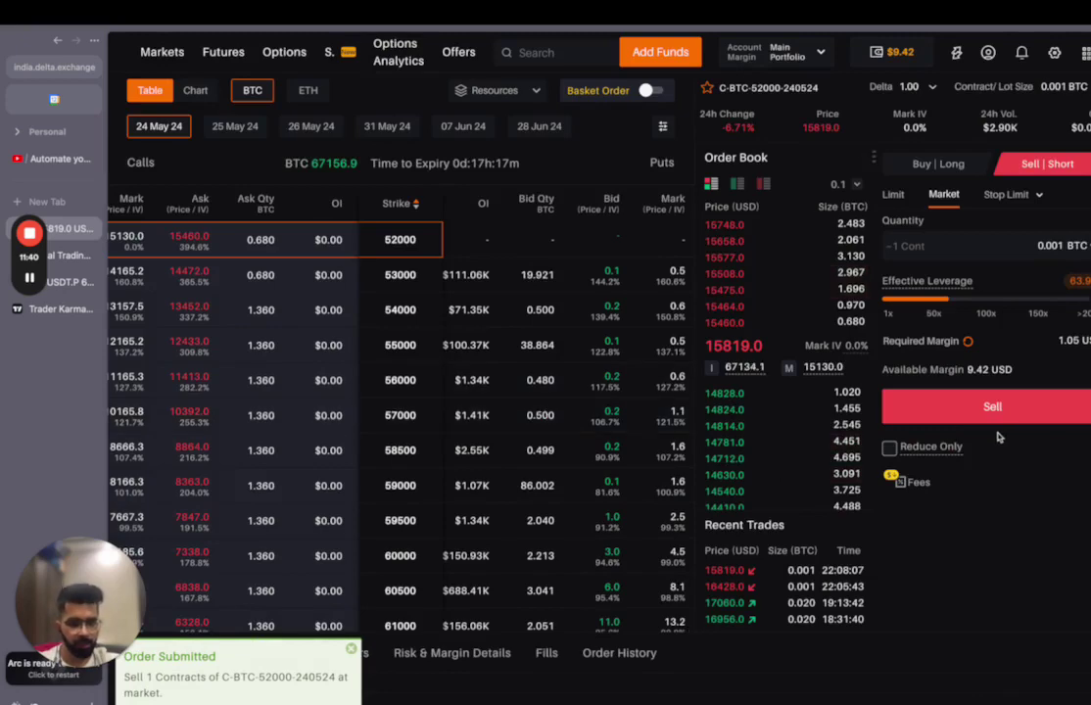
{"action": "scroll", "coordinate": [998, 438], "scroll_direction": "down", "scroll_amount": 5}
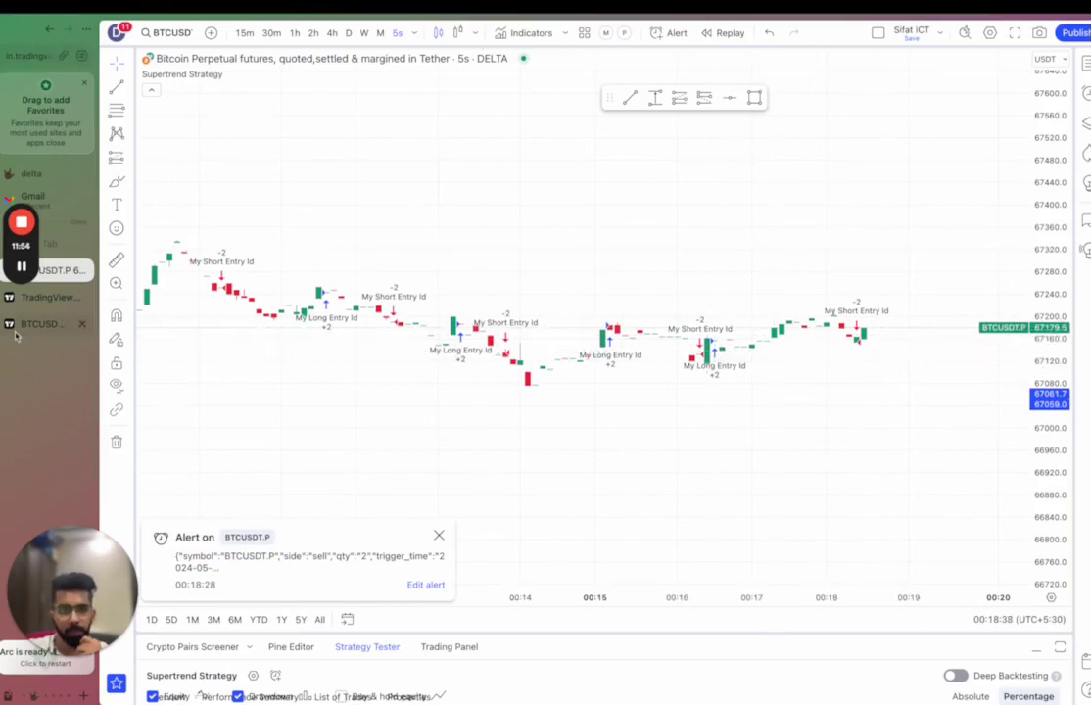
- Show Delta Exchange's Order History with the filled alert-triggered BTCUSD market orders
{"action": "scroll", "coordinate": [39, 342], "scroll_direction": "right", "scroll_amount": 5}
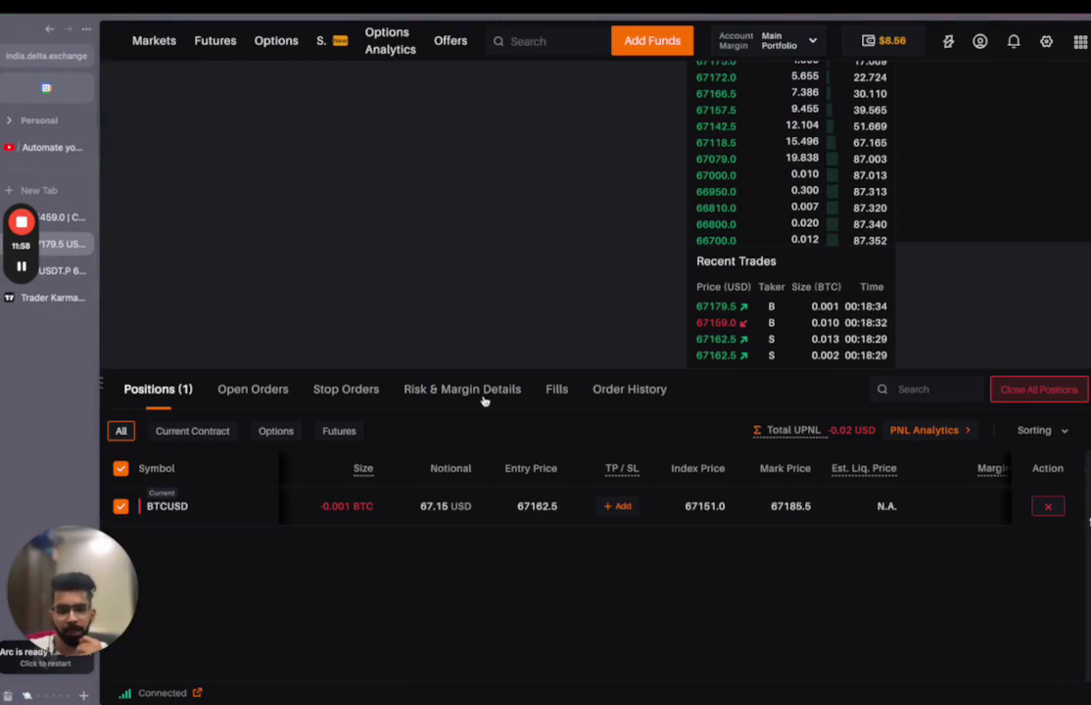
{"action": "left_click", "coordinate": [625, 390]}
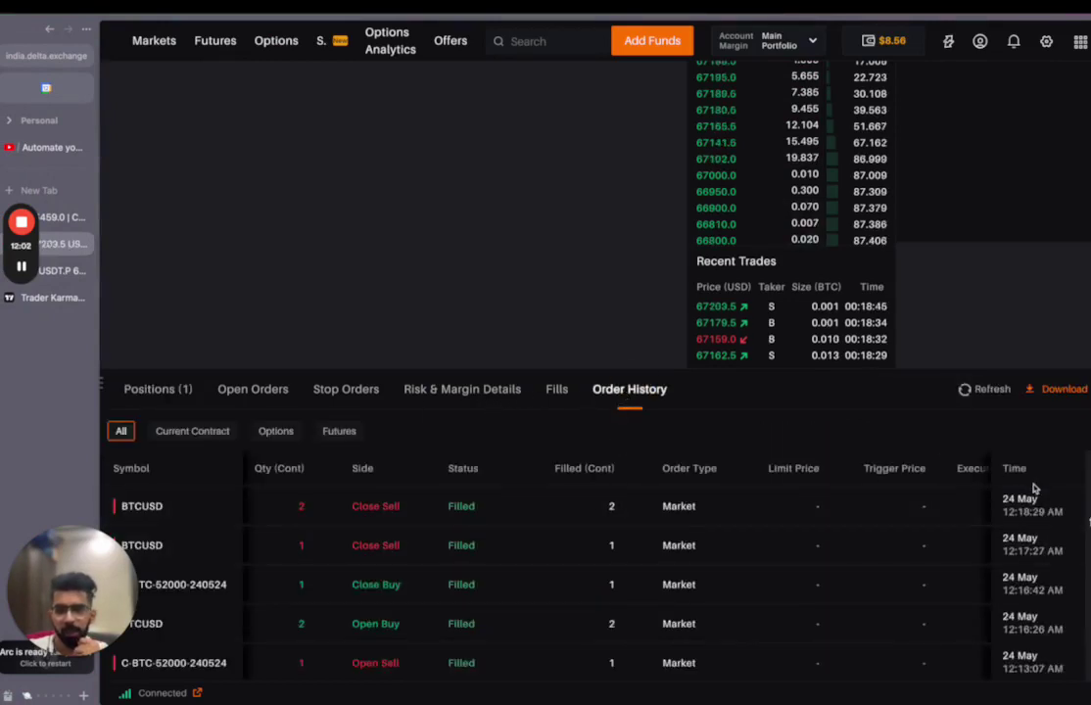
{"action": "mouse_move", "coordinate": [1069, 36]}
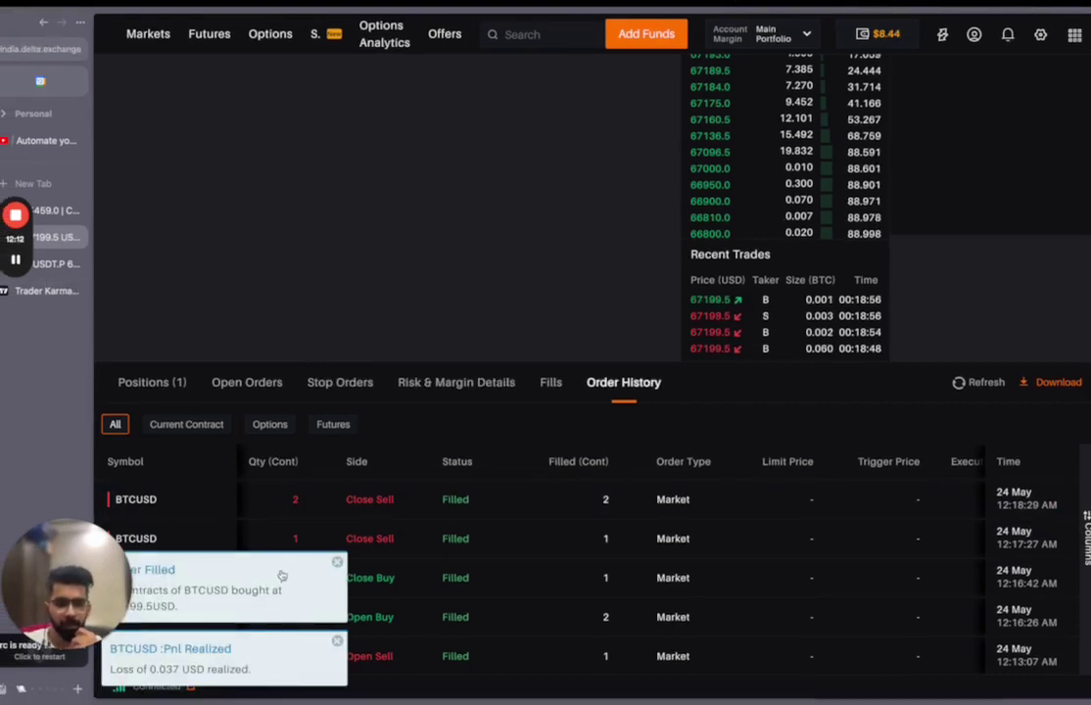
- Check TradingView's fired alerts, then view the new 0.001 BTC BTCUSD long in Delta's positions
{"action": "left_click", "coordinate": [44, 263]}
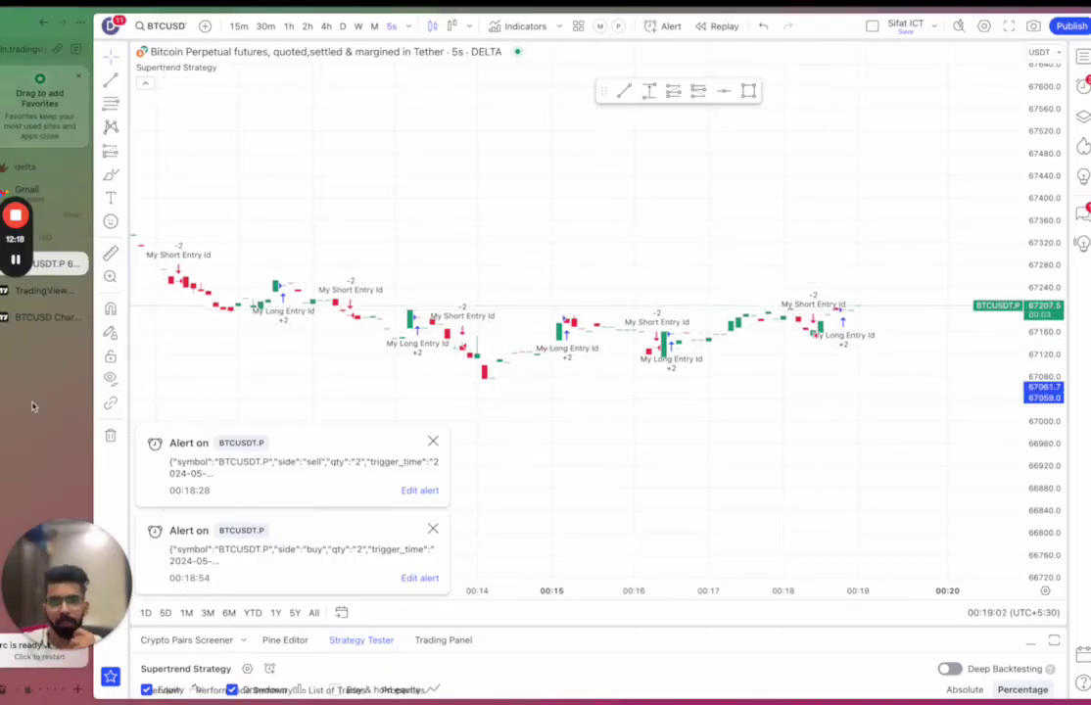
{"action": "left_click", "coordinate": [49, 237]}
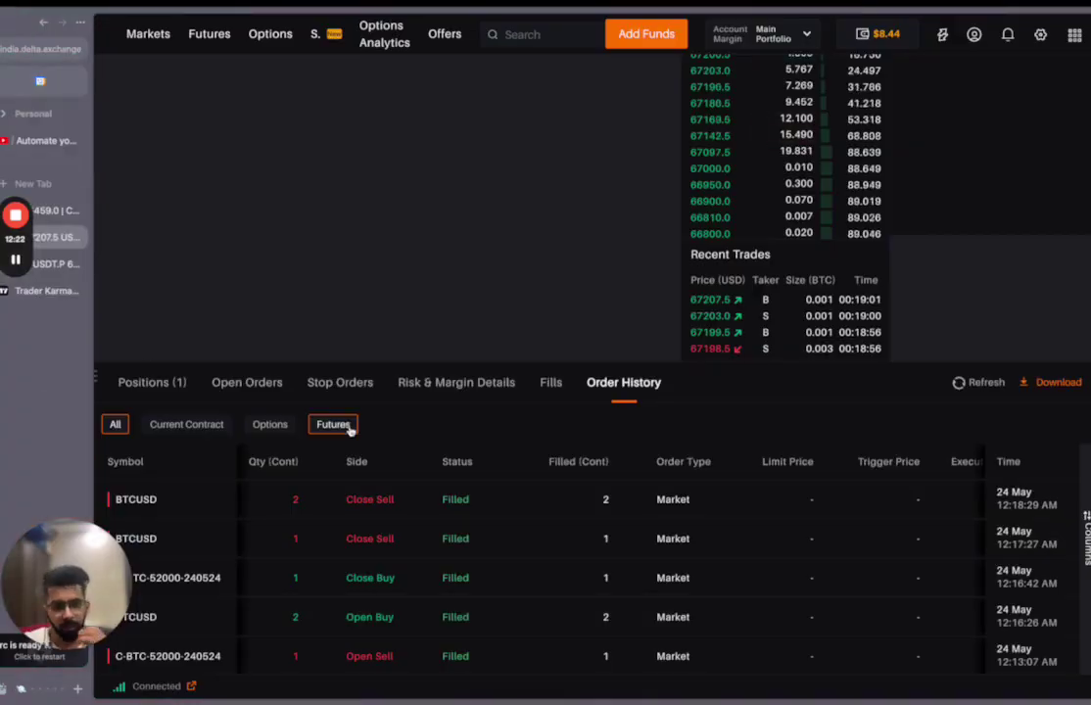
{"action": "left_click", "coordinate": [144, 383]}
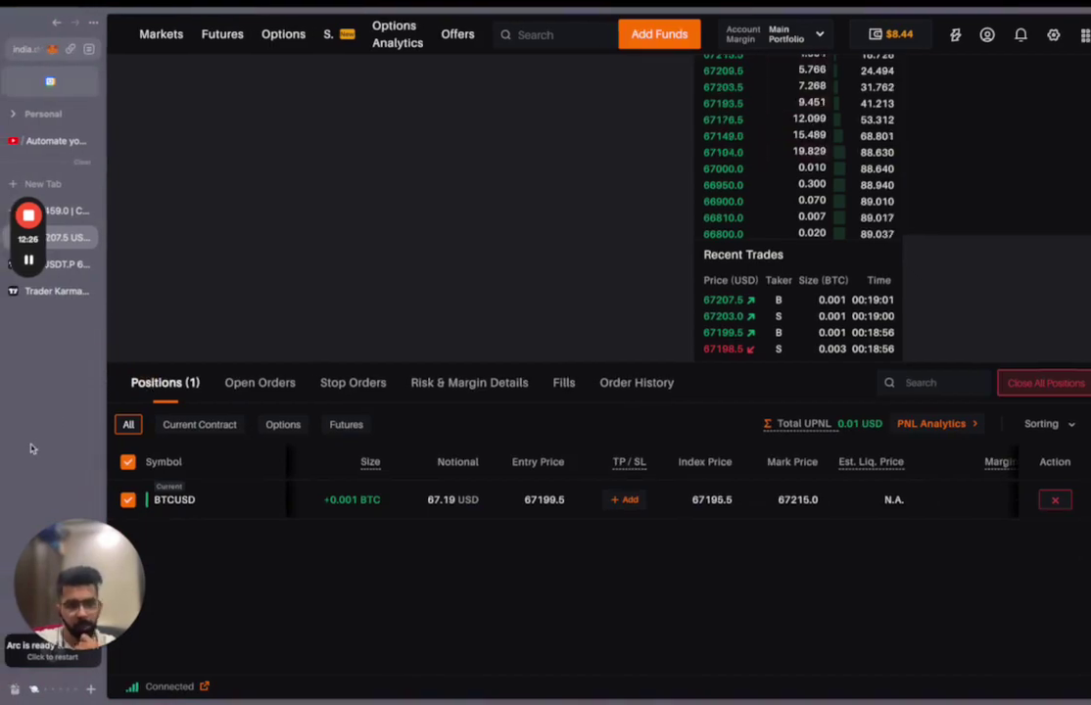
{"action": "key", "text": "super+grave"}
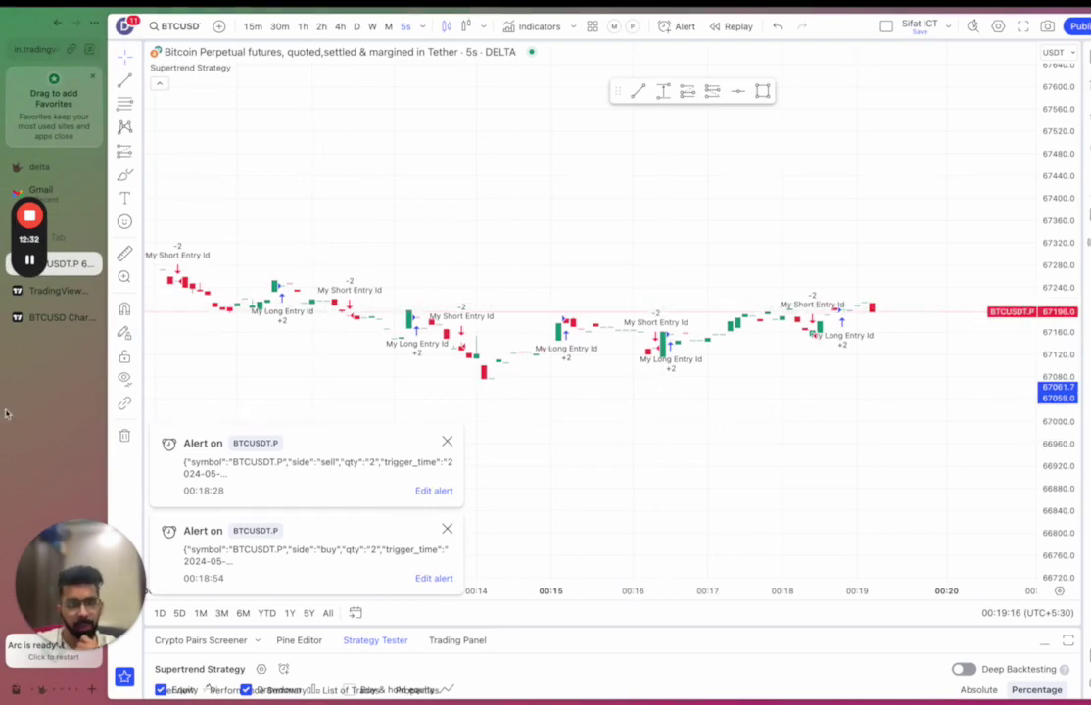
{"action": "key", "text": "super+grave"}
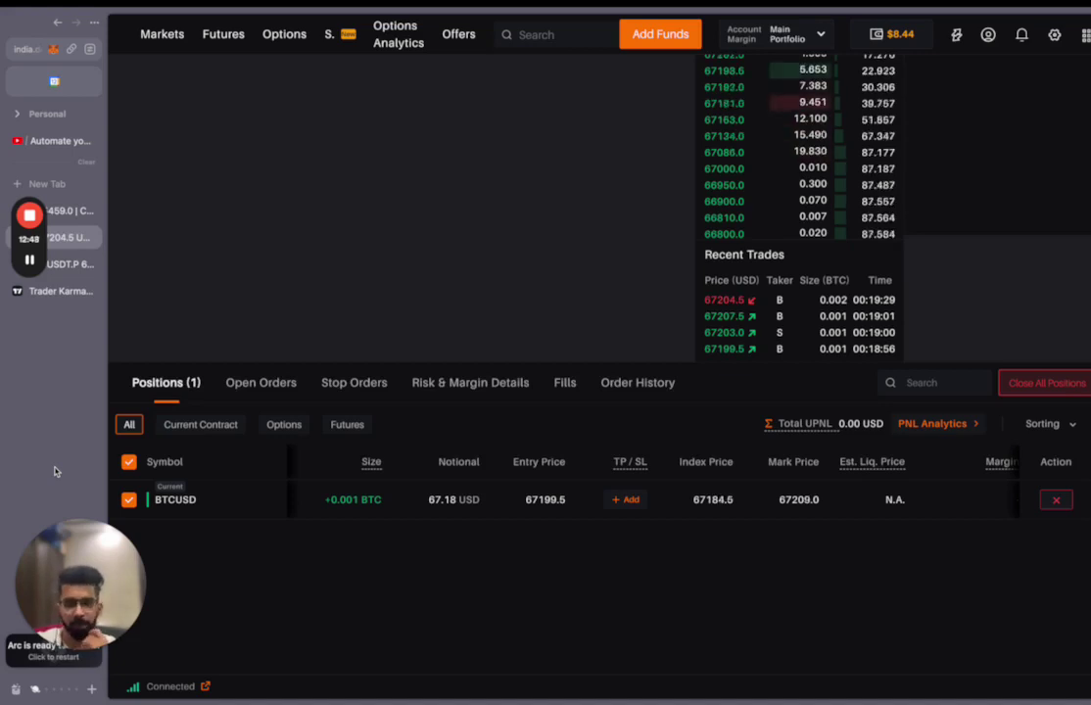
- Wait between the TradingView and Delta Exchange tabs while the strategy fires a sell, then a buy alert
{"action": "scroll", "coordinate": [54, 471], "scroll_direction": "right", "scroll_amount": 3}
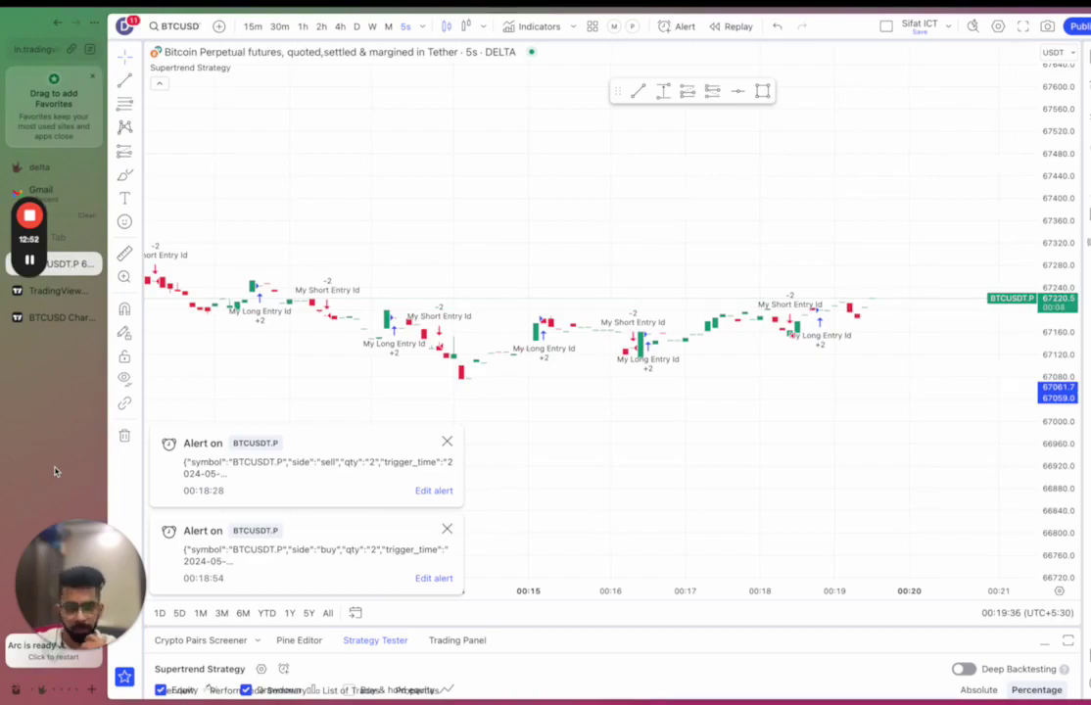
{"action": "scroll", "coordinate": [54, 471], "scroll_direction": "left", "scroll_amount": 3}
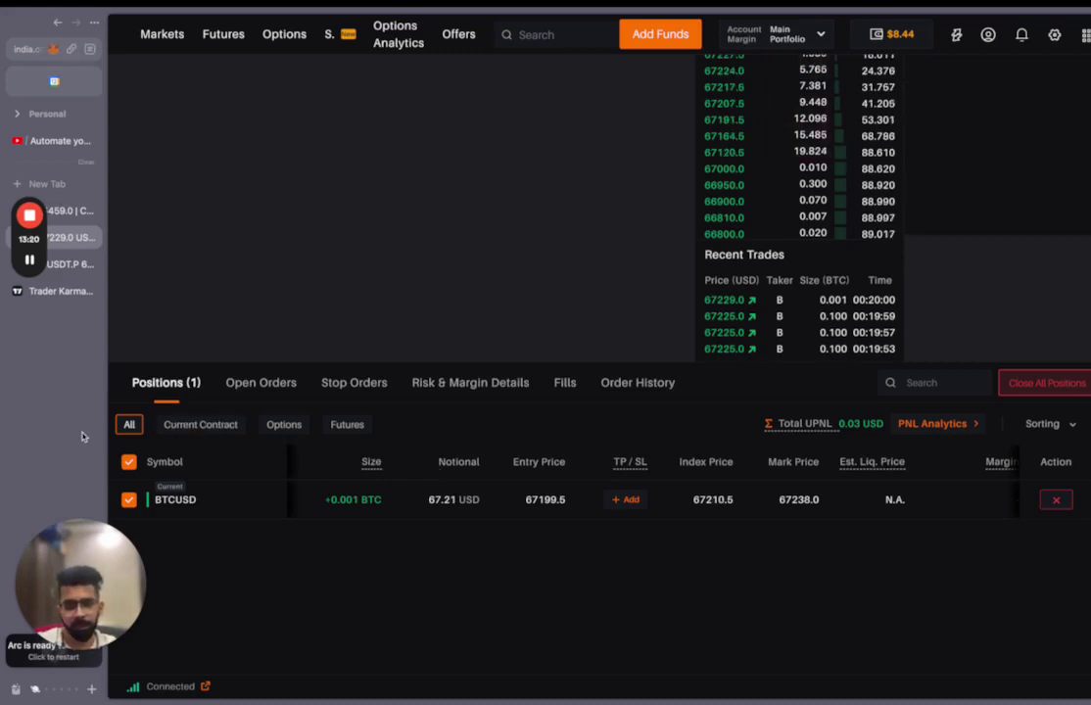
{"action": "scroll", "coordinate": [82, 437], "scroll_direction": "right", "scroll_amount": 3}
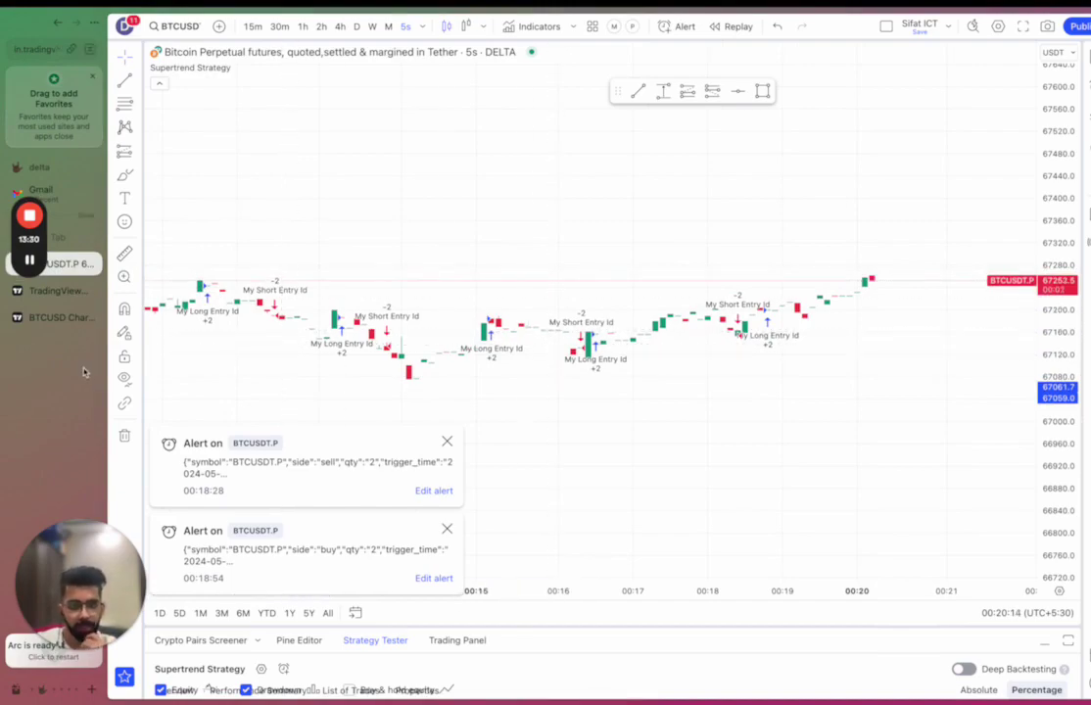
{"action": "scroll", "coordinate": [58, 333], "scroll_direction": "right", "scroll_amount": 3}
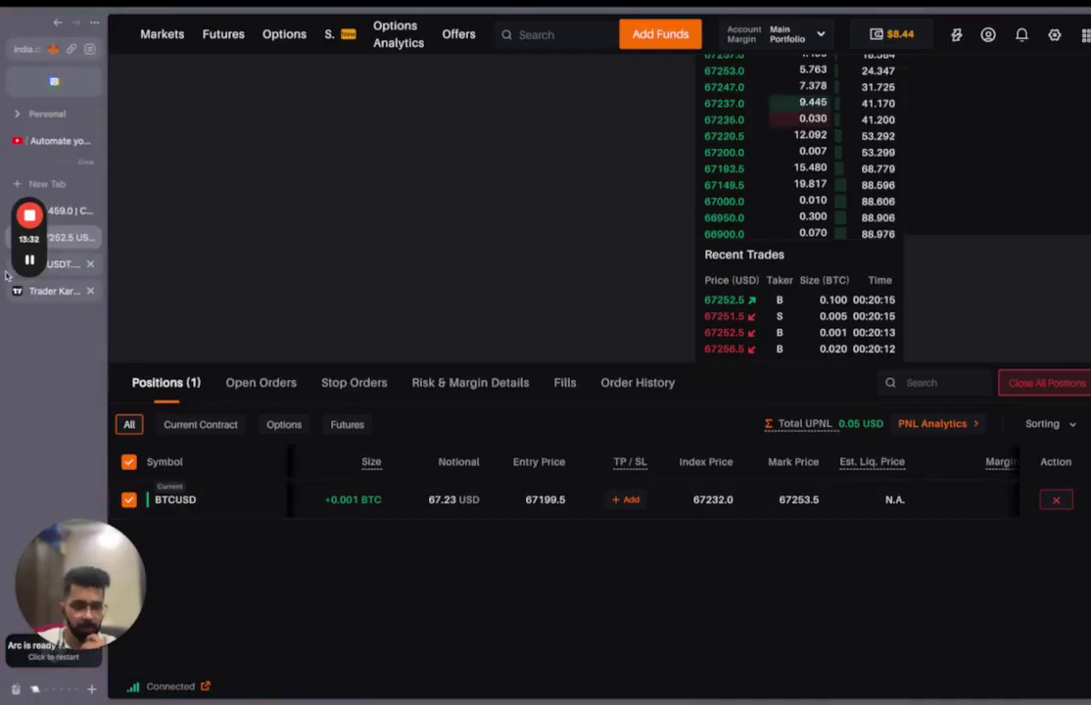
{"action": "mouse_move", "coordinate": [22, 269]}
{"action": "scroll", "coordinate": [22, 270], "scroll_direction": "left", "scroll_amount": 3}
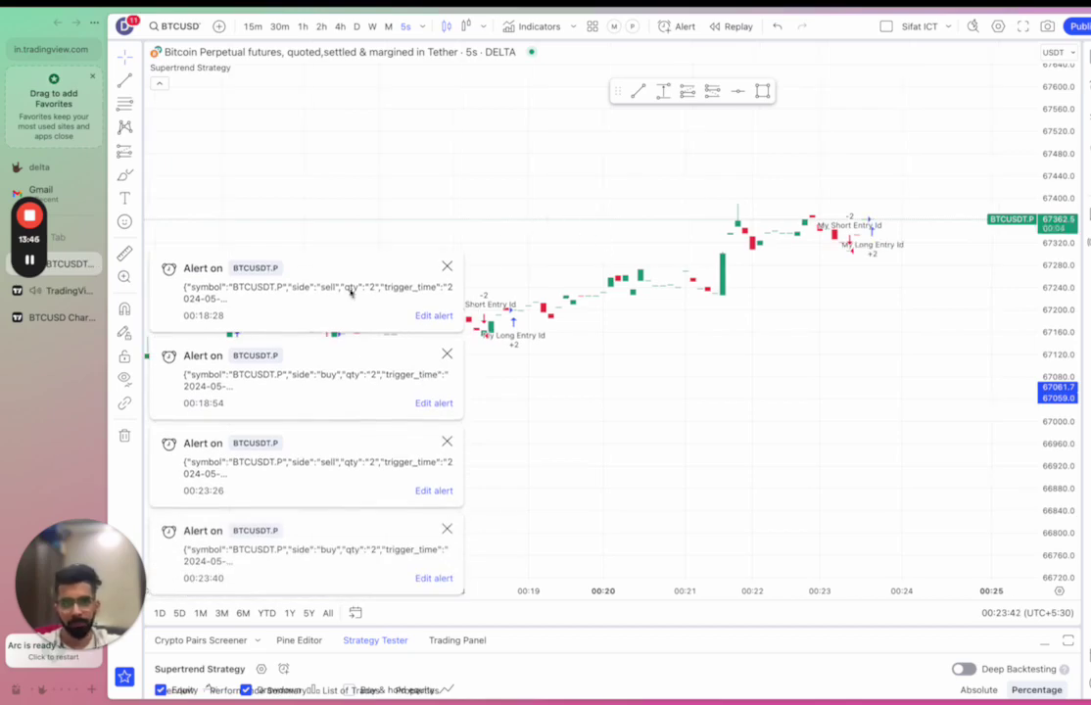
- Review Delta Exchange's latest filled orders and open positions, then return to the BTC market buy ticket
{"action": "key", "text": "super+grave"}
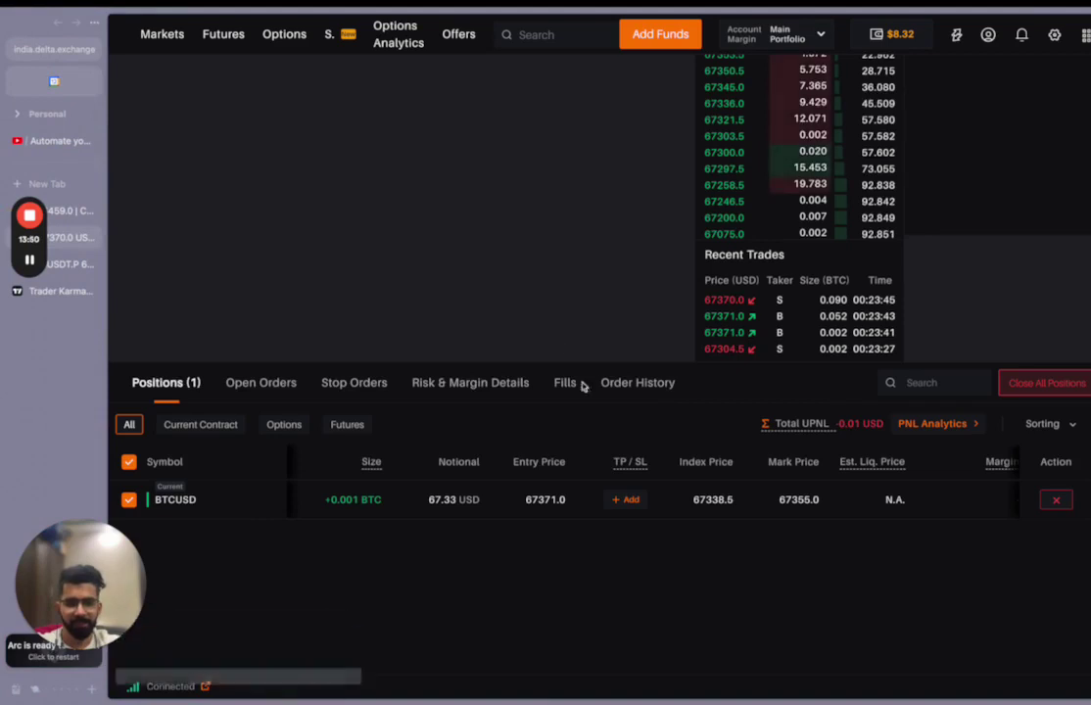
{"action": "left_click", "coordinate": [620, 386]}
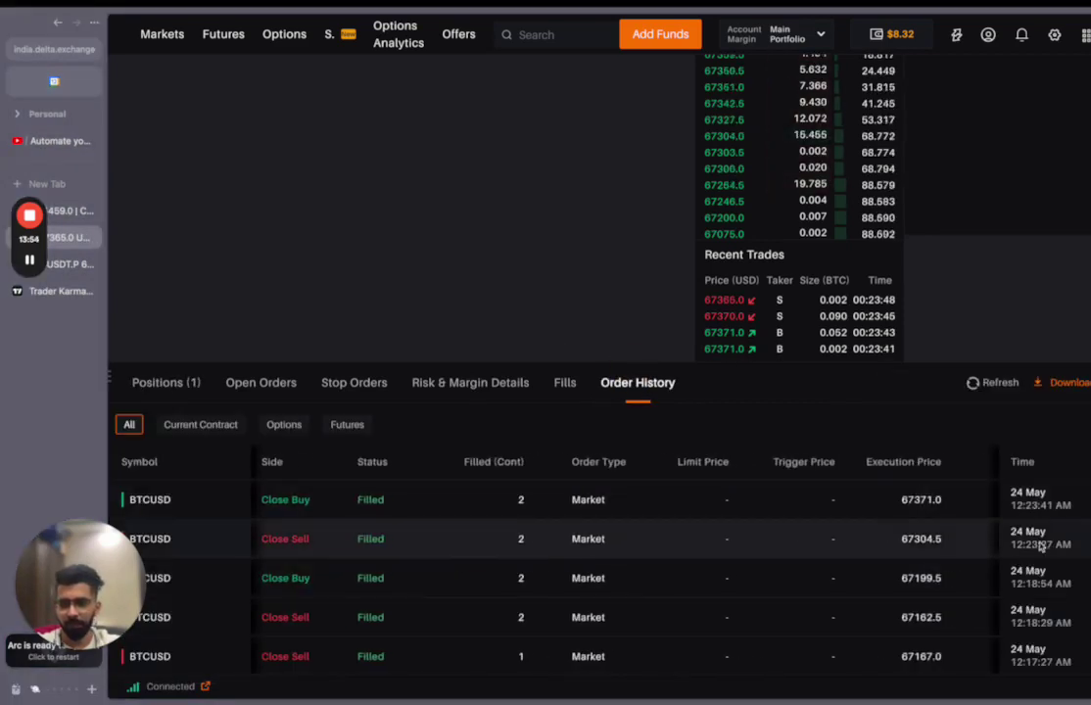
{"action": "left_click", "coordinate": [186, 384]}
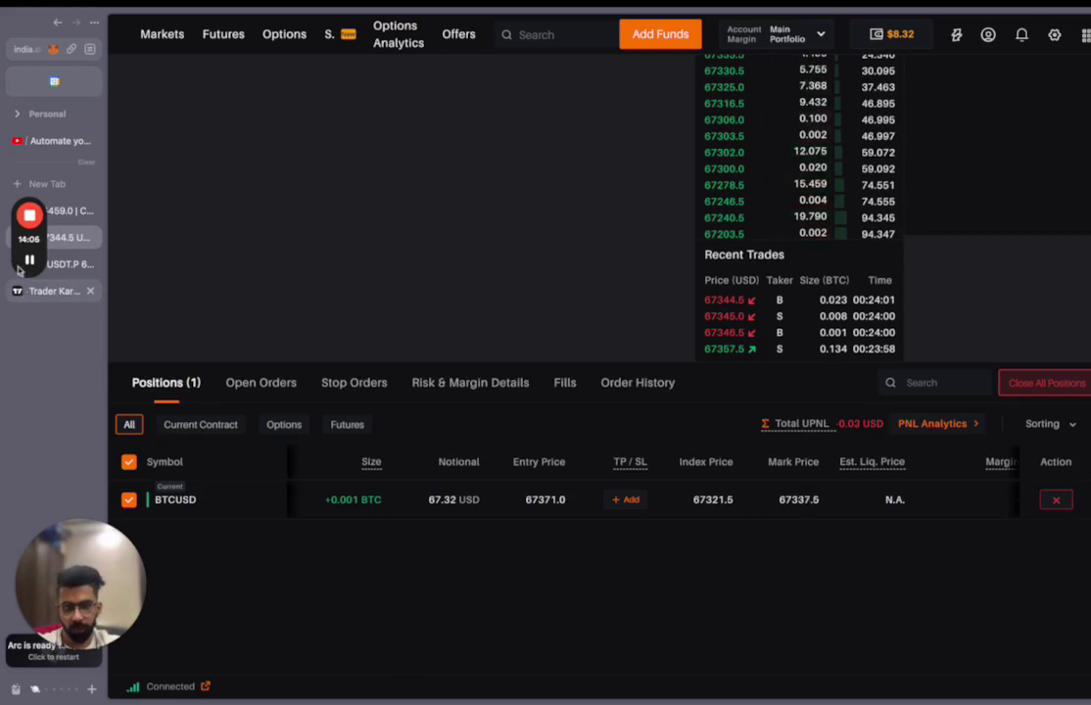
{"action": "mouse_move", "coordinate": [31, 215]}
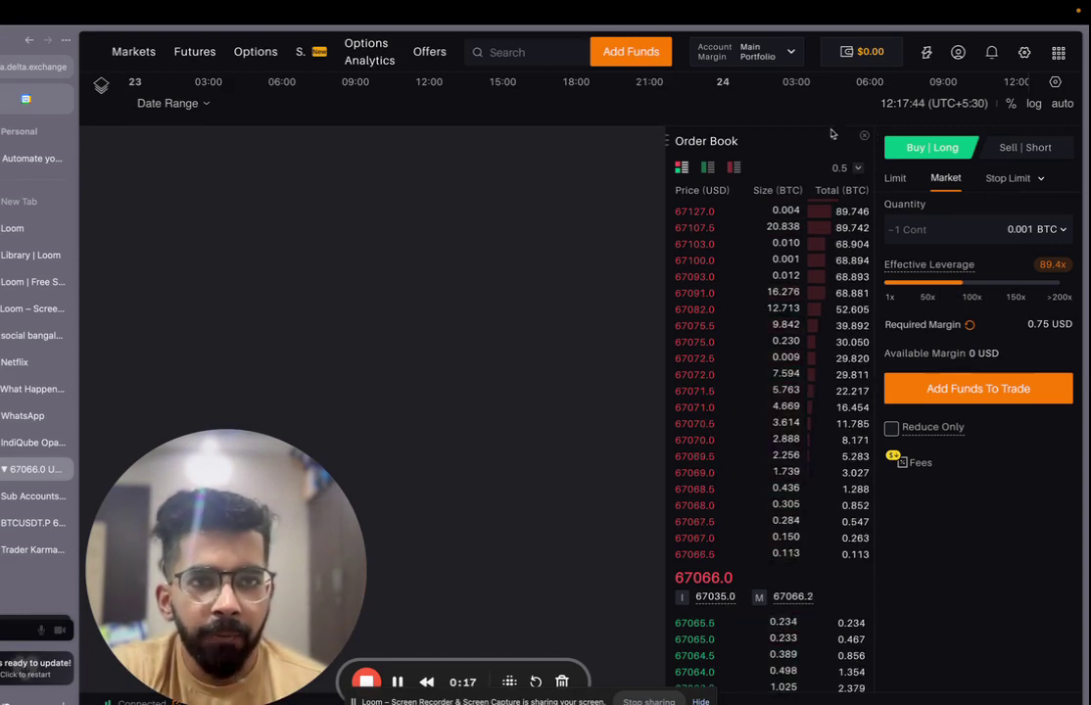
- Highlight the 89.4x effective leverage and 0.75 USD required margin, then open the account margin panel
{"action": "left_click", "coordinate": [783, 56]}
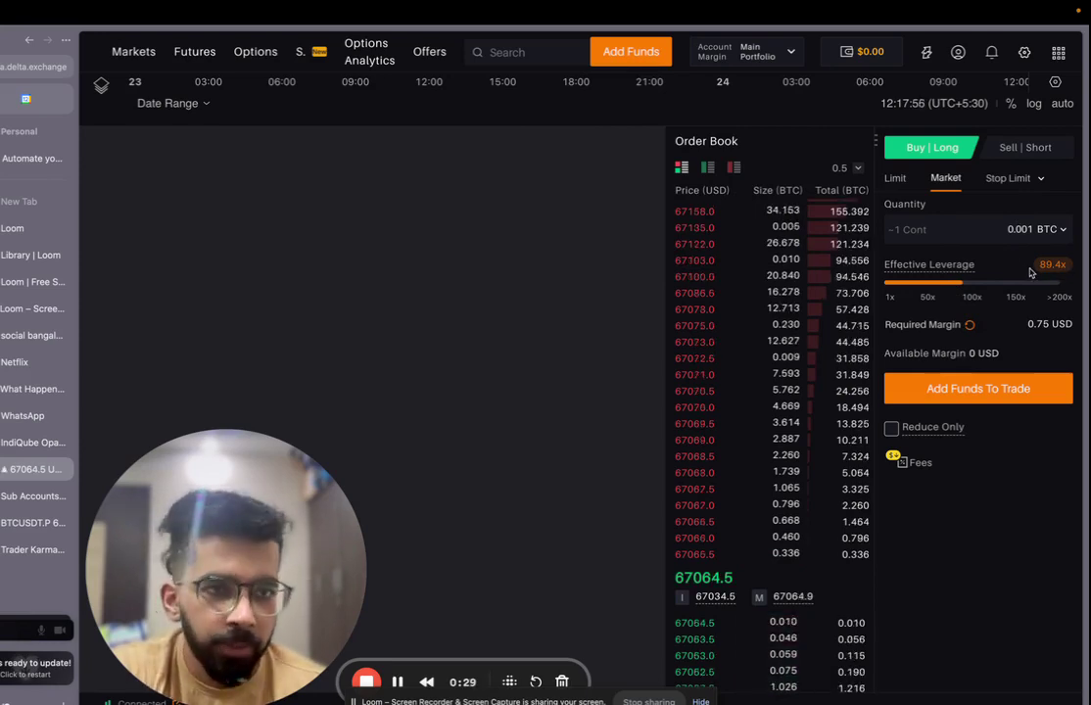
{"action": "left_click", "coordinate": [1065, 268]}
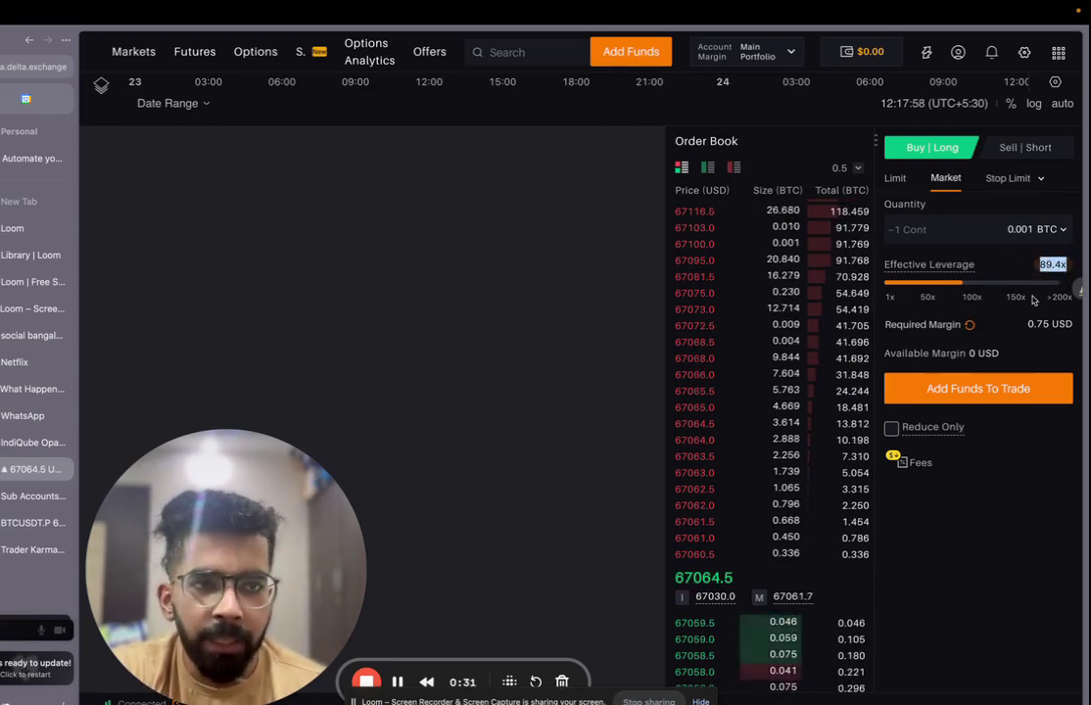
{"action": "left_click", "coordinate": [1041, 304]}
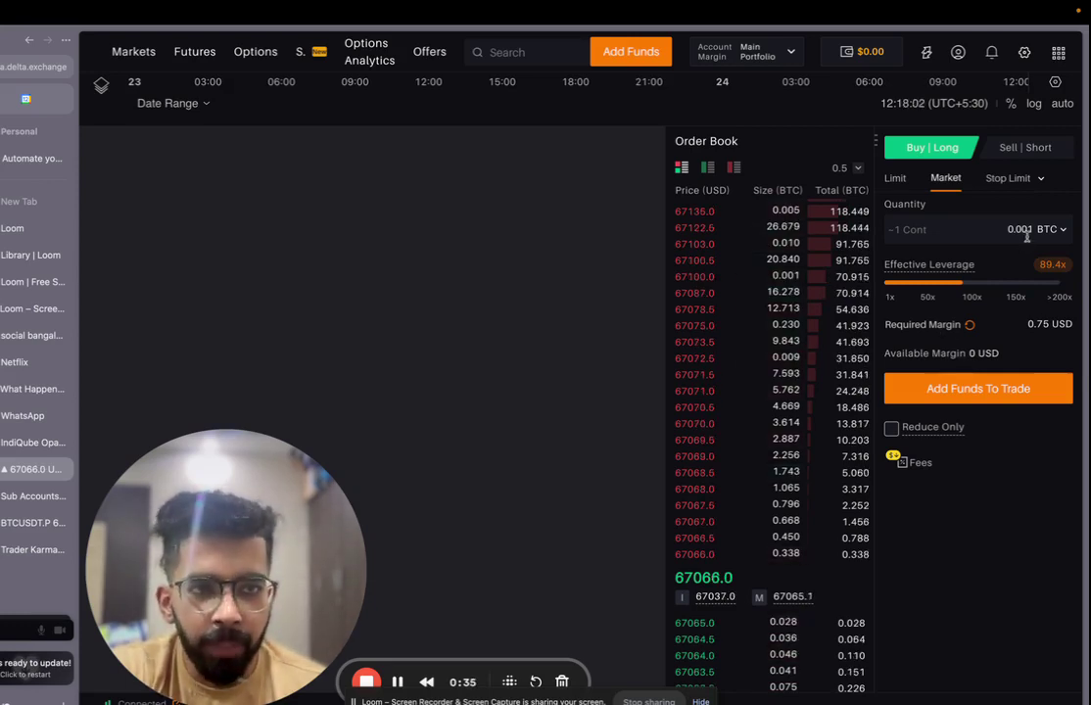
{"action": "left_click_drag", "start_coordinate": [1027, 323], "coordinate": [1075, 327]}
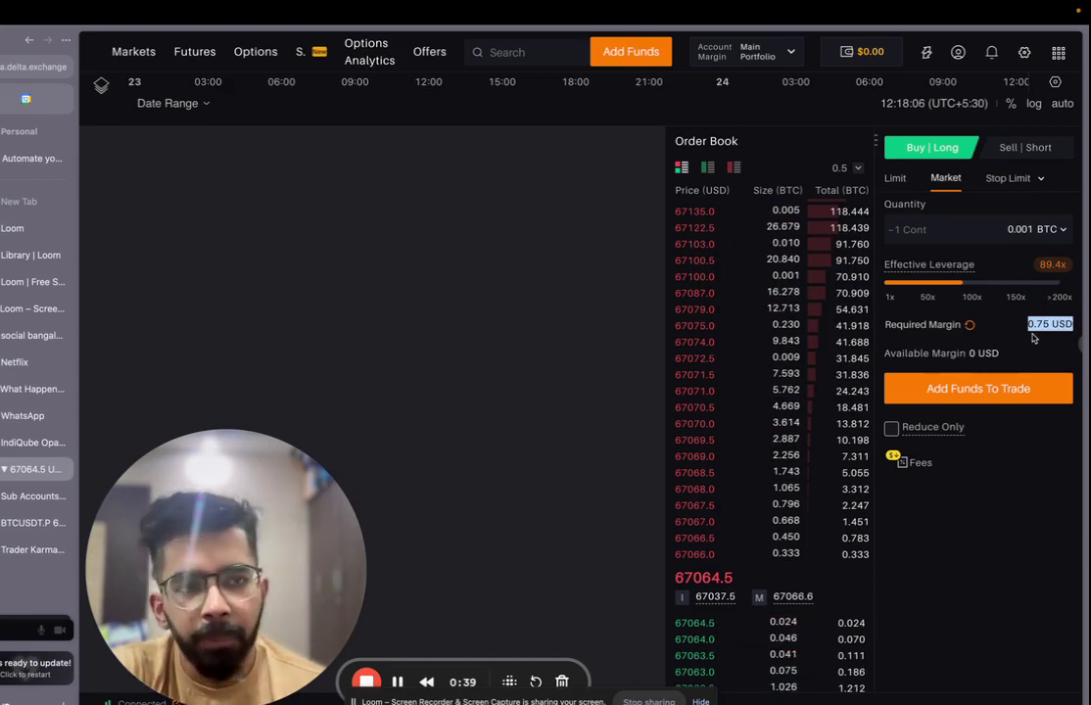
{"action": "left_click", "coordinate": [1033, 337]}
{"action": "triple_click", "coordinate": [1039, 327]}
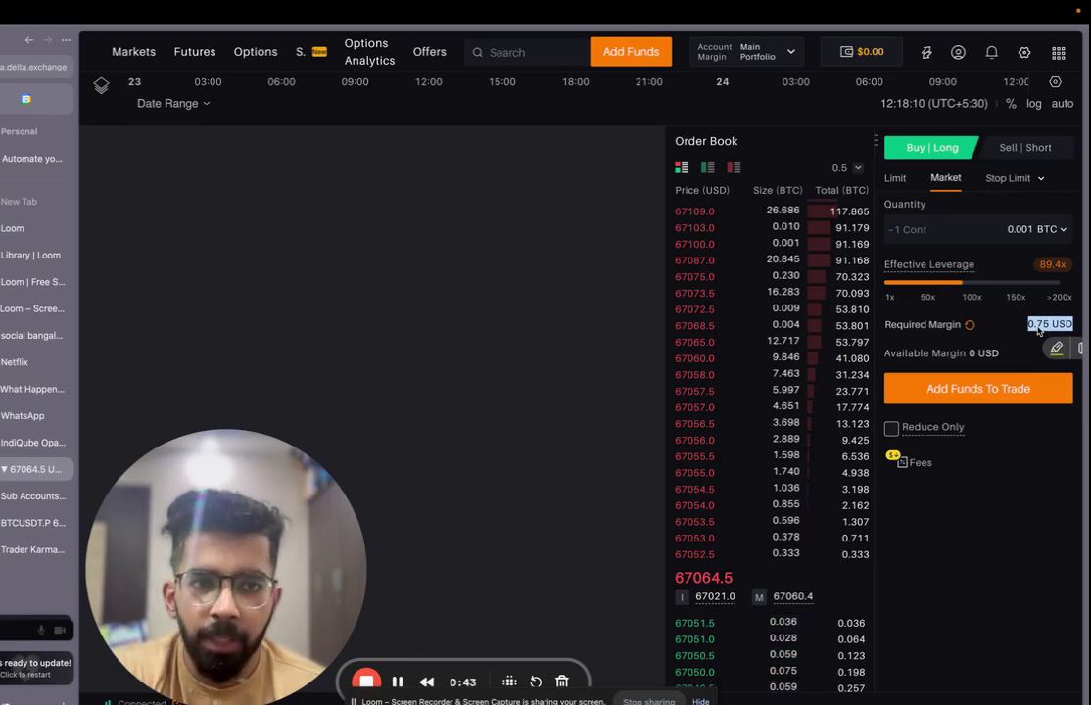
{"action": "left_click", "coordinate": [746, 51]}
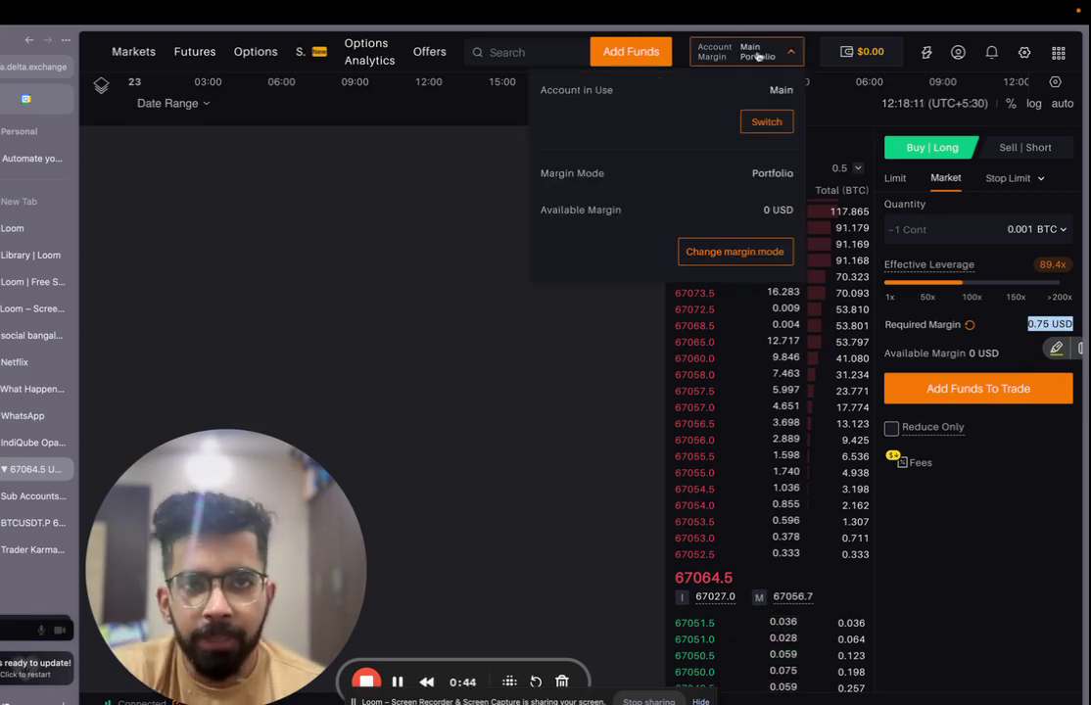
- Look over the sub accounts list and close it without switching accounts
{"action": "left_click", "coordinate": [768, 121]}
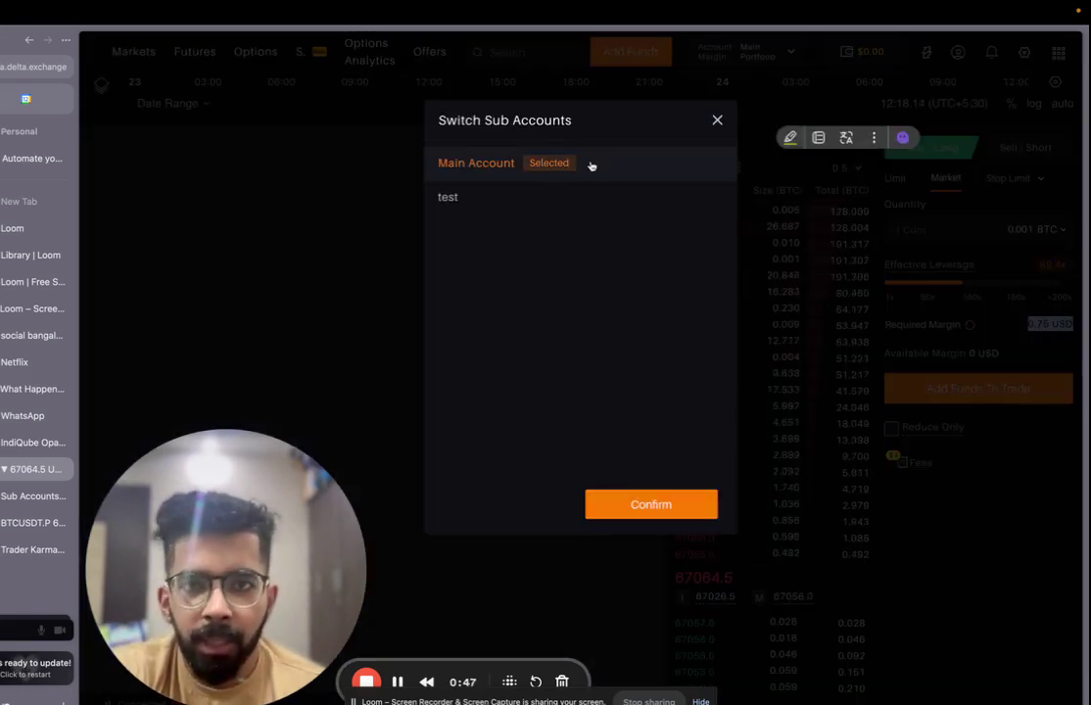
{"action": "left_click", "coordinate": [716, 119]}
{"action": "left_click", "coordinate": [752, 54]}
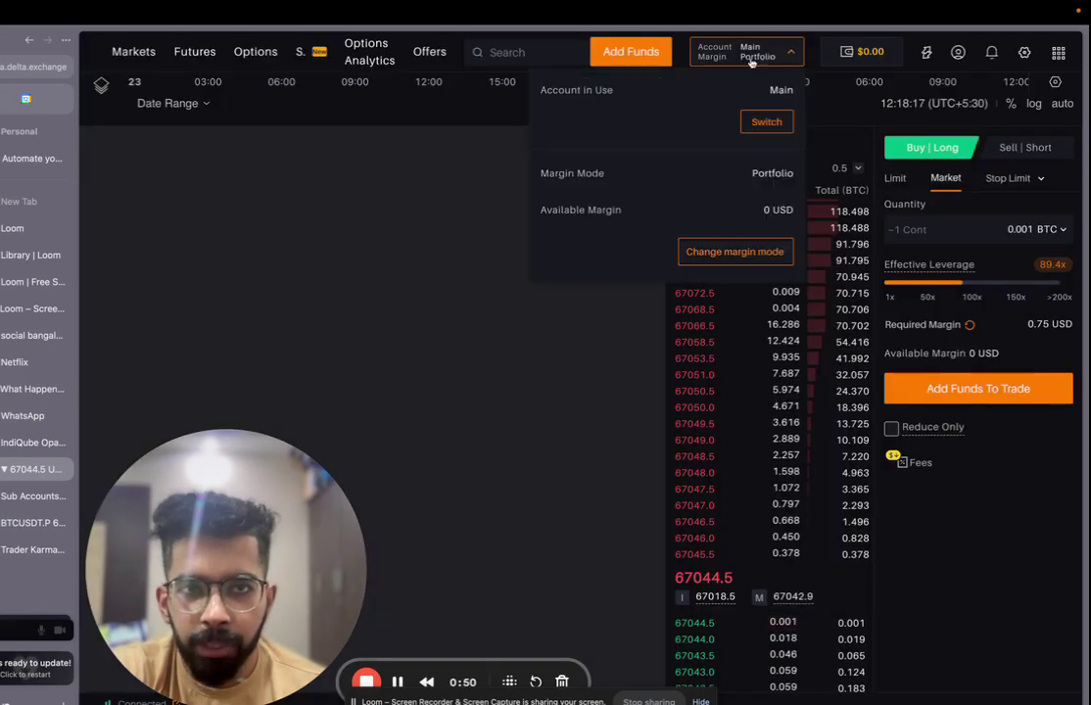
- Change the Main account's margin mode to Isolated and confirm the switch
{"action": "left_click", "coordinate": [725, 255]}
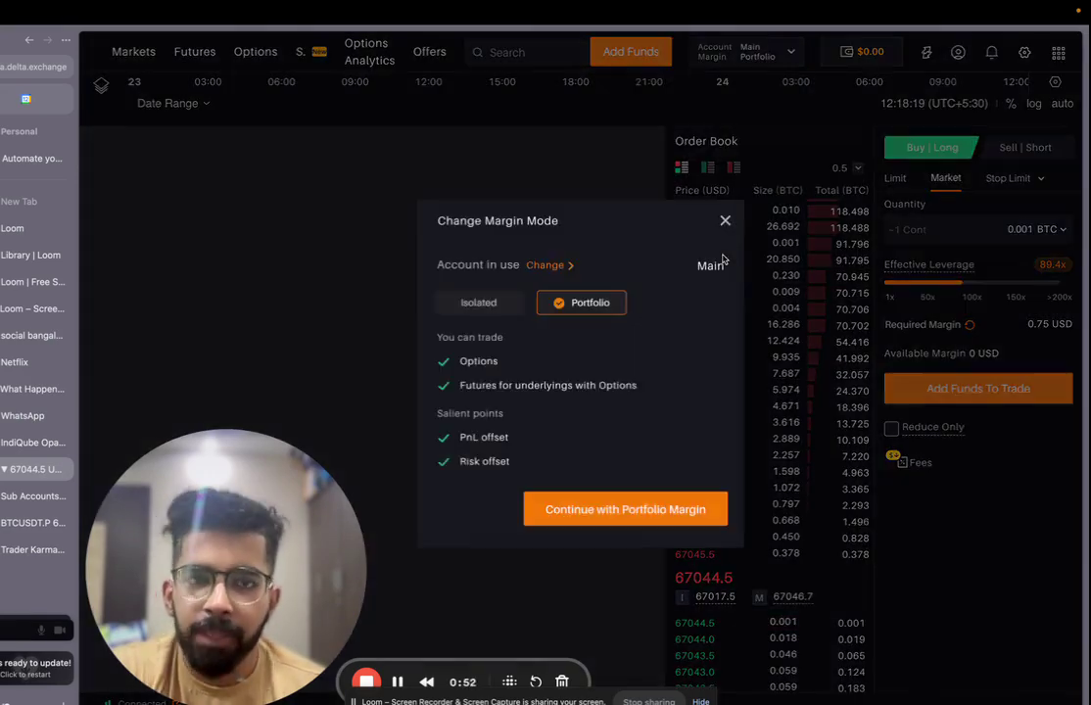
{"action": "left_click", "coordinate": [479, 302]}
{"action": "left_click", "coordinate": [630, 487]}
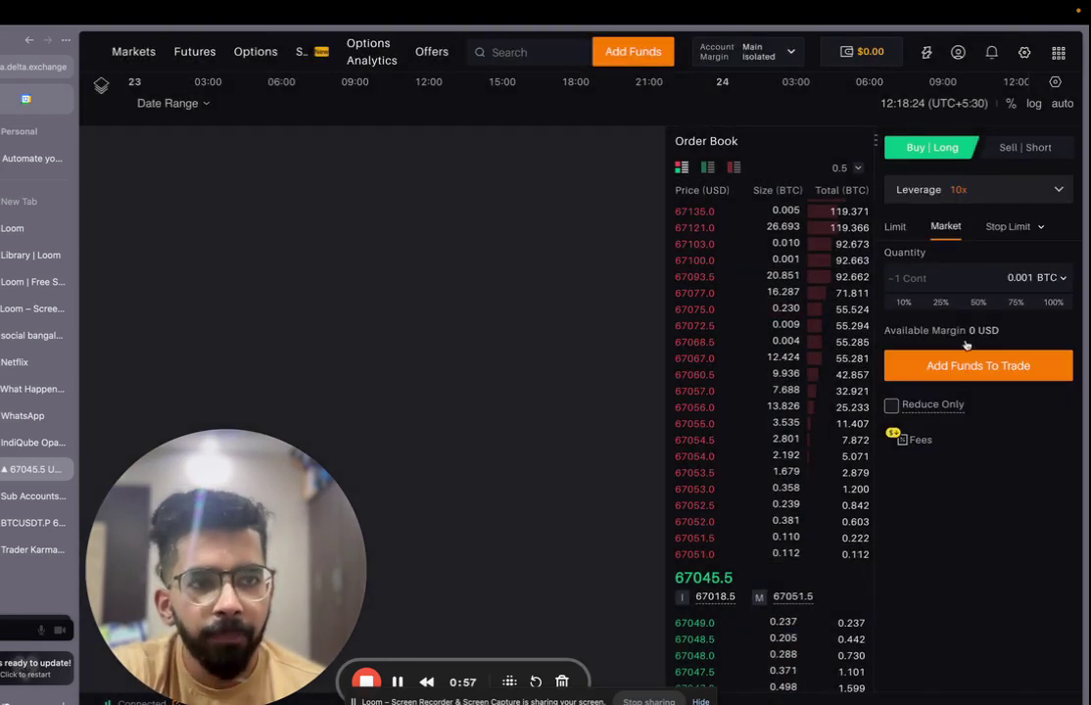
- Set the BTC order leverage to 100x, up from 10x, and reopen the leverage row to confirm
{"action": "left_click", "coordinate": [967, 273]}
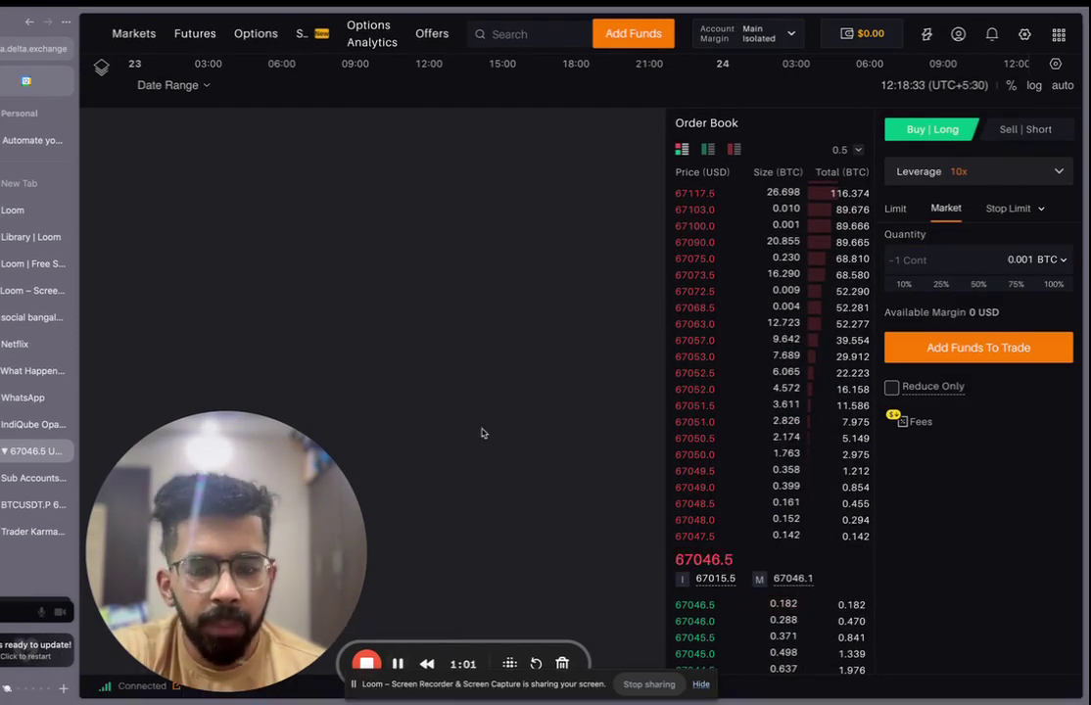
{"action": "left_click", "coordinate": [1021, 200]}
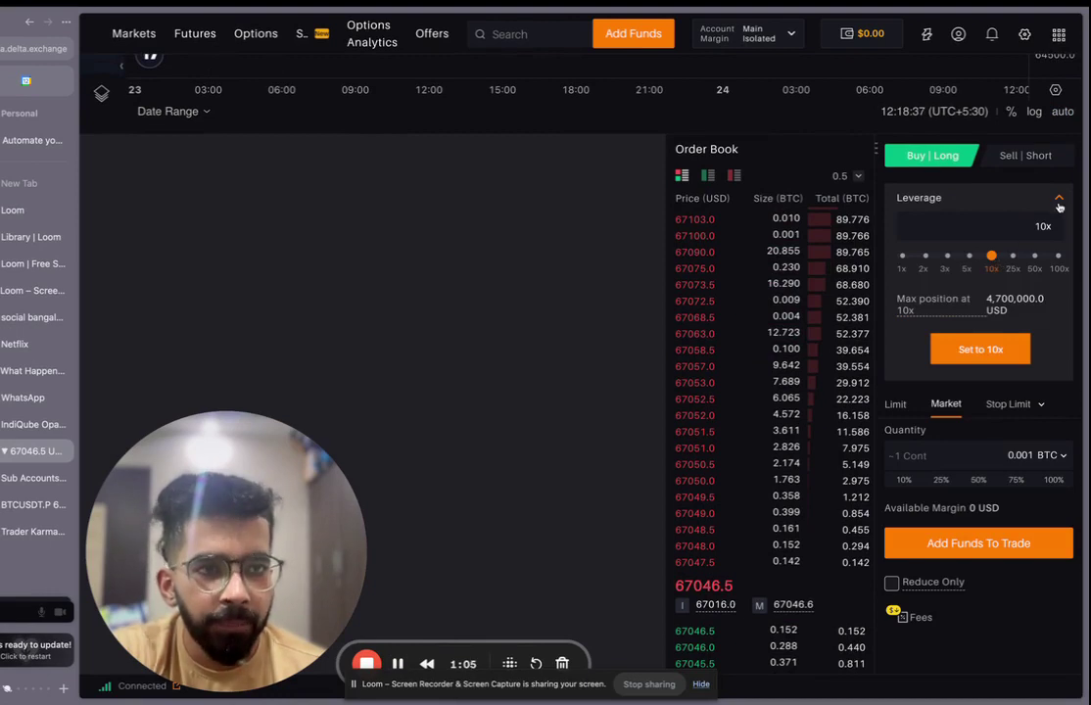
{"action": "left_click", "coordinate": [1058, 203]}
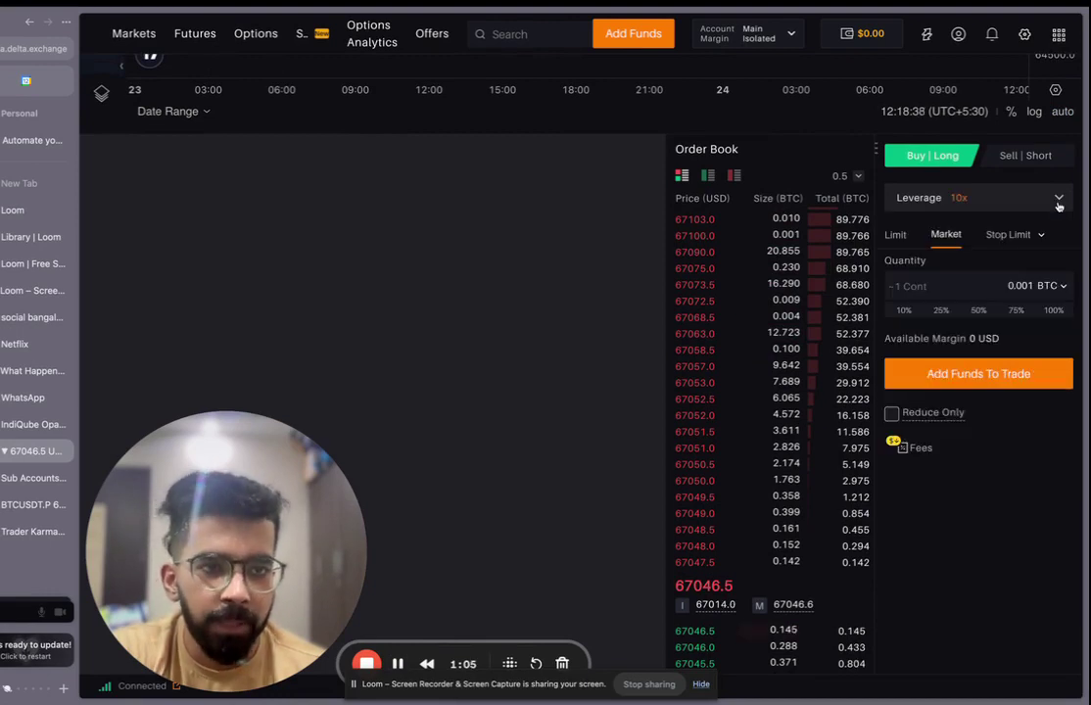
{"action": "left_click", "coordinate": [987, 199]}
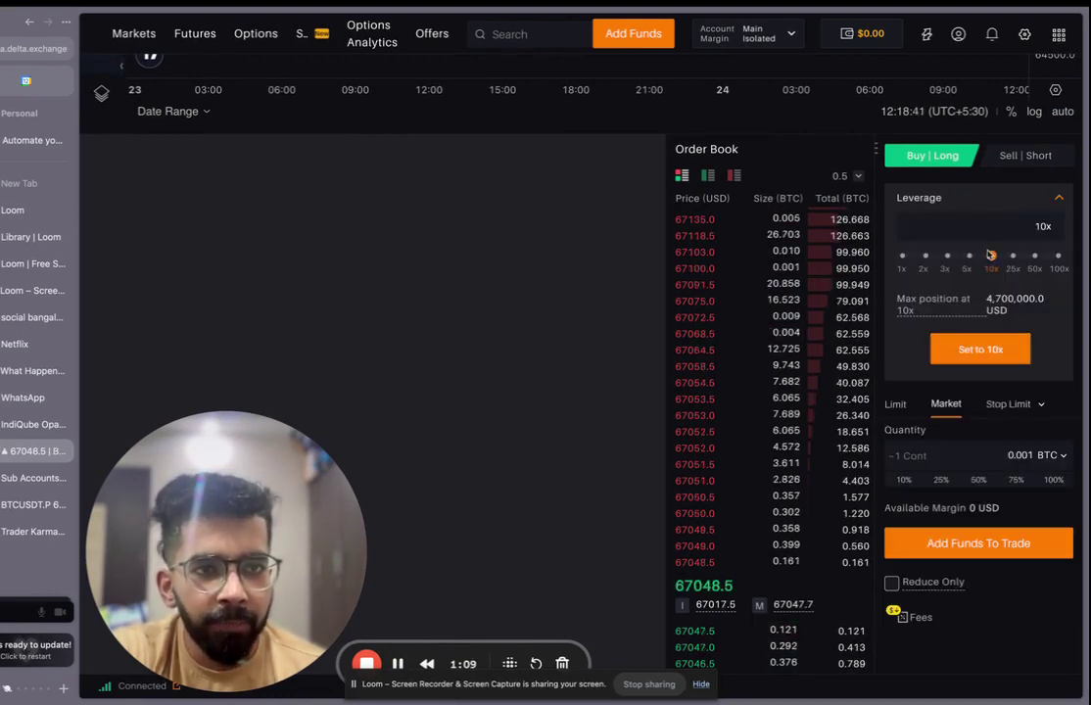
{"action": "left_click_drag", "start_coordinate": [999, 265], "coordinate": [992, 263]}
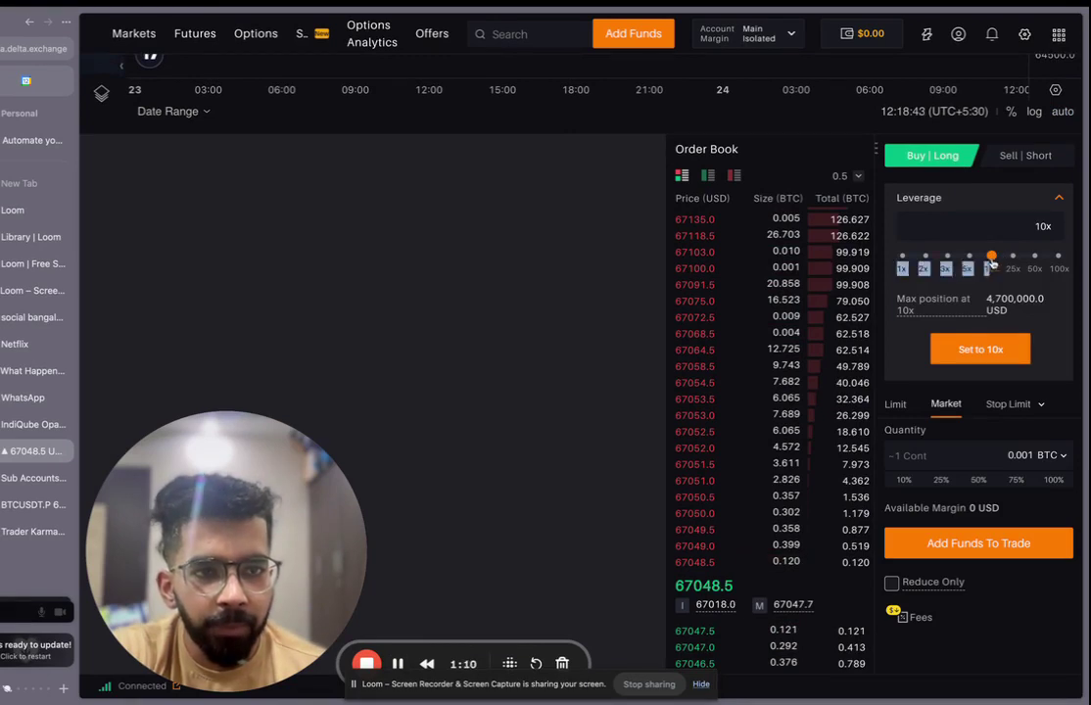
{"action": "left_click", "coordinate": [1057, 258]}
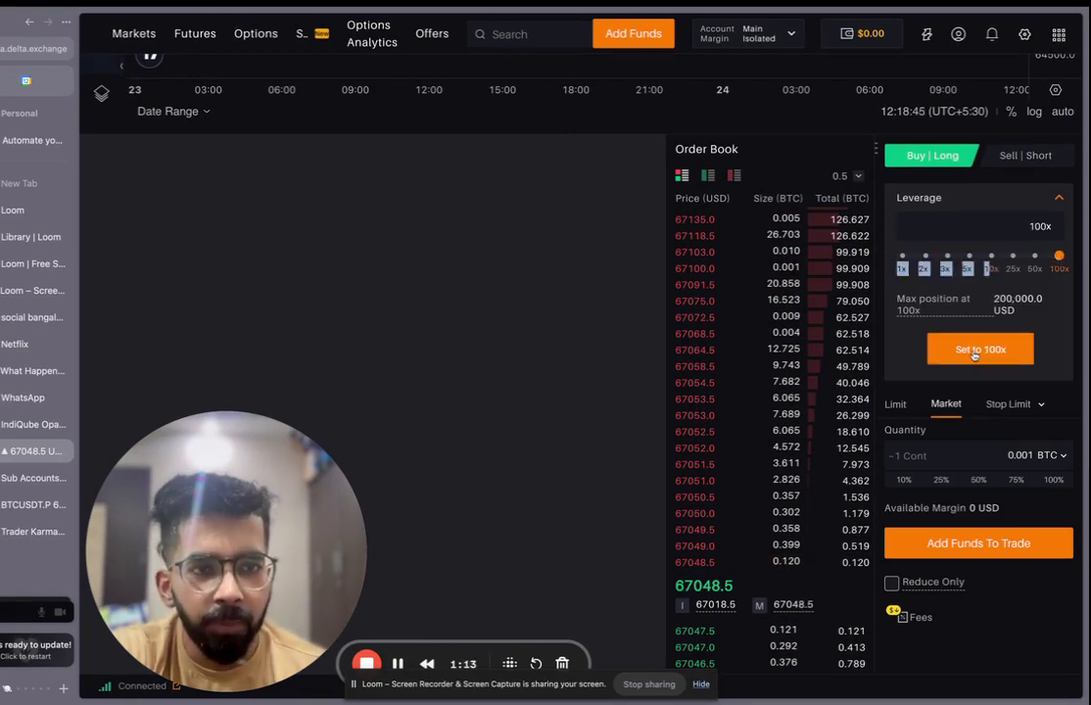
{"action": "left_click", "coordinate": [975, 357]}
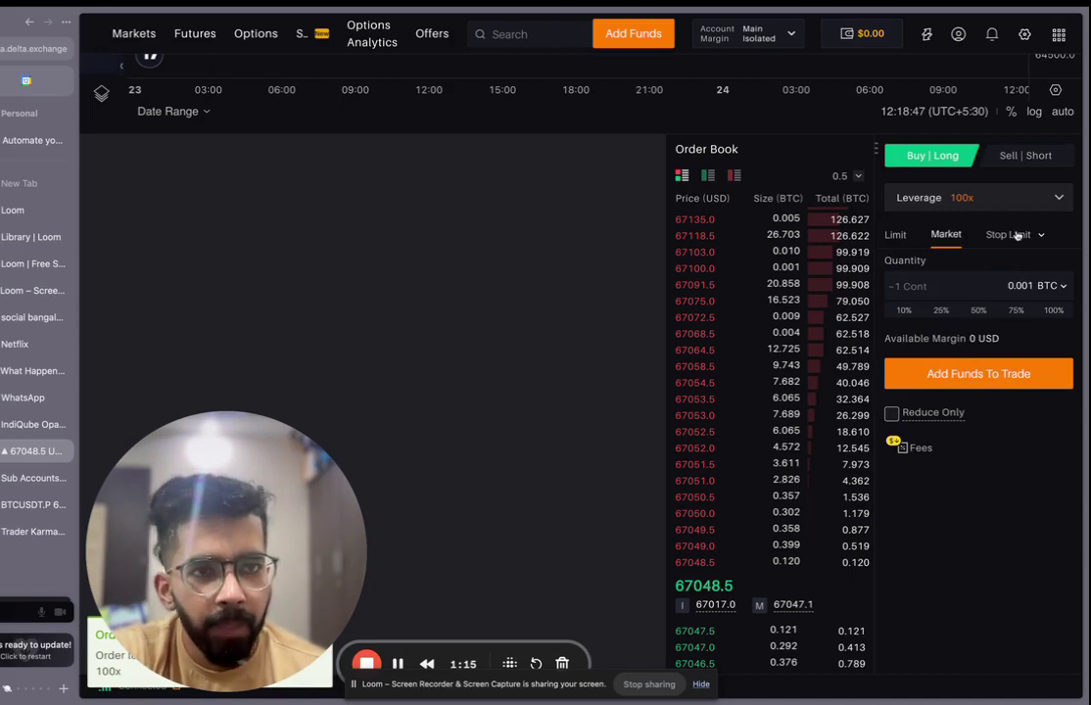
{"action": "left_click", "coordinate": [888, 197]}
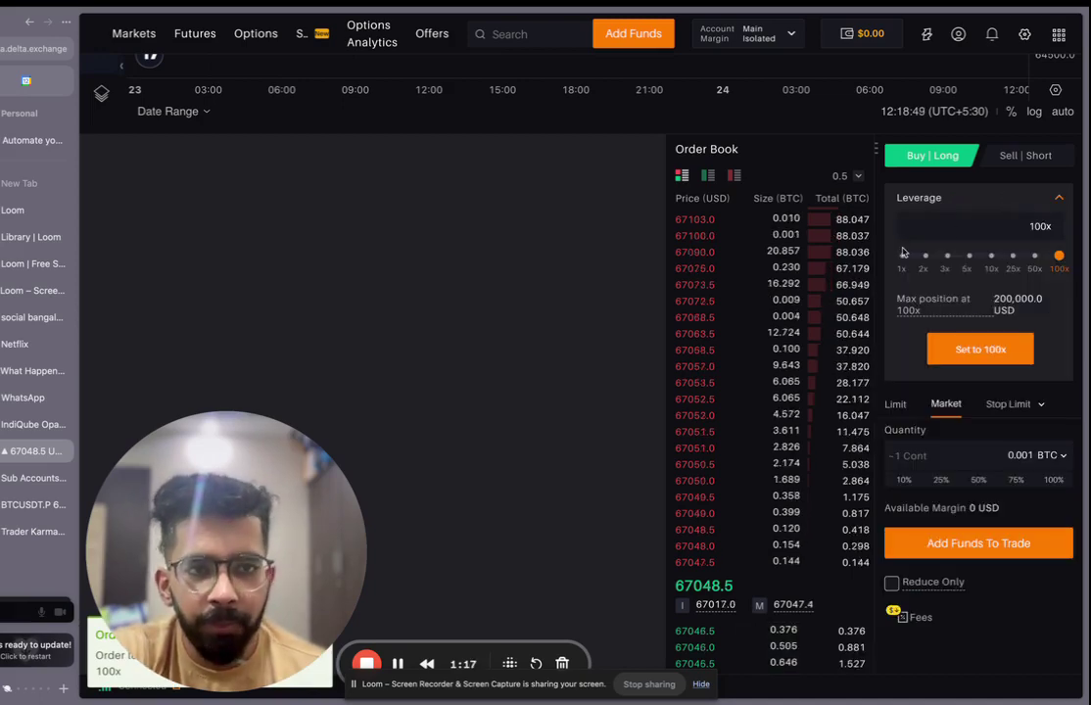
- Review the chart and order panel and the 5x–50x leverage levels, then open the Account Margin dropdown
{"action": "scroll", "coordinate": [562, 313], "scroll_direction": "up", "scroll_amount": 5}
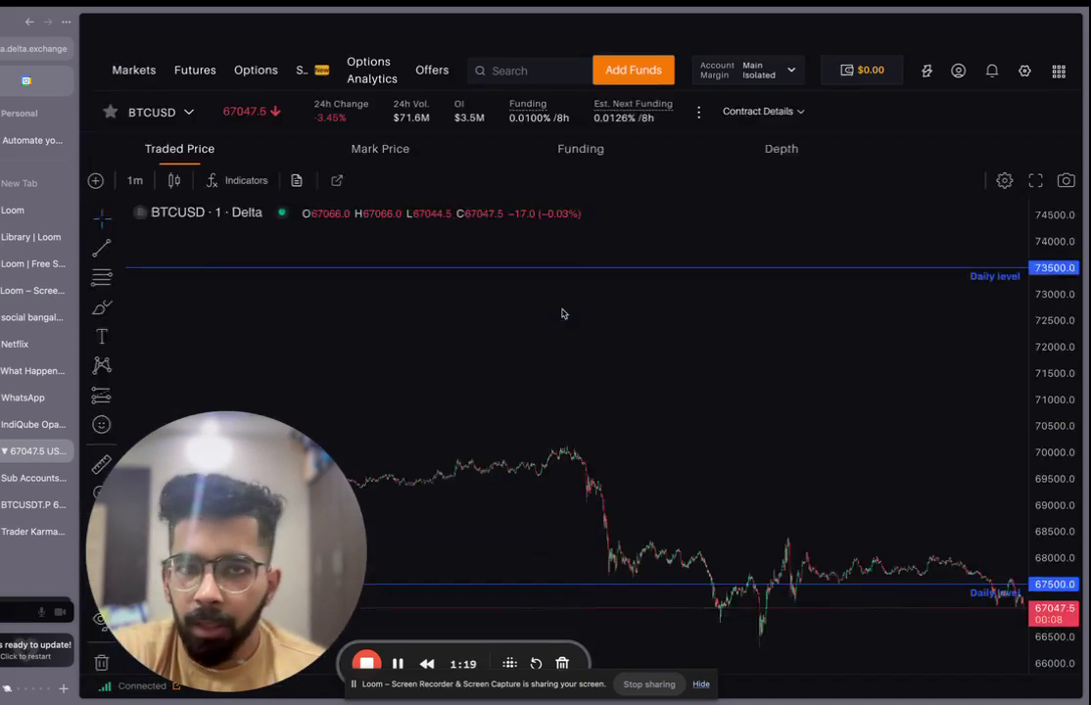
{"action": "scroll", "coordinate": [562, 313], "scroll_direction": "down", "scroll_amount": 1}
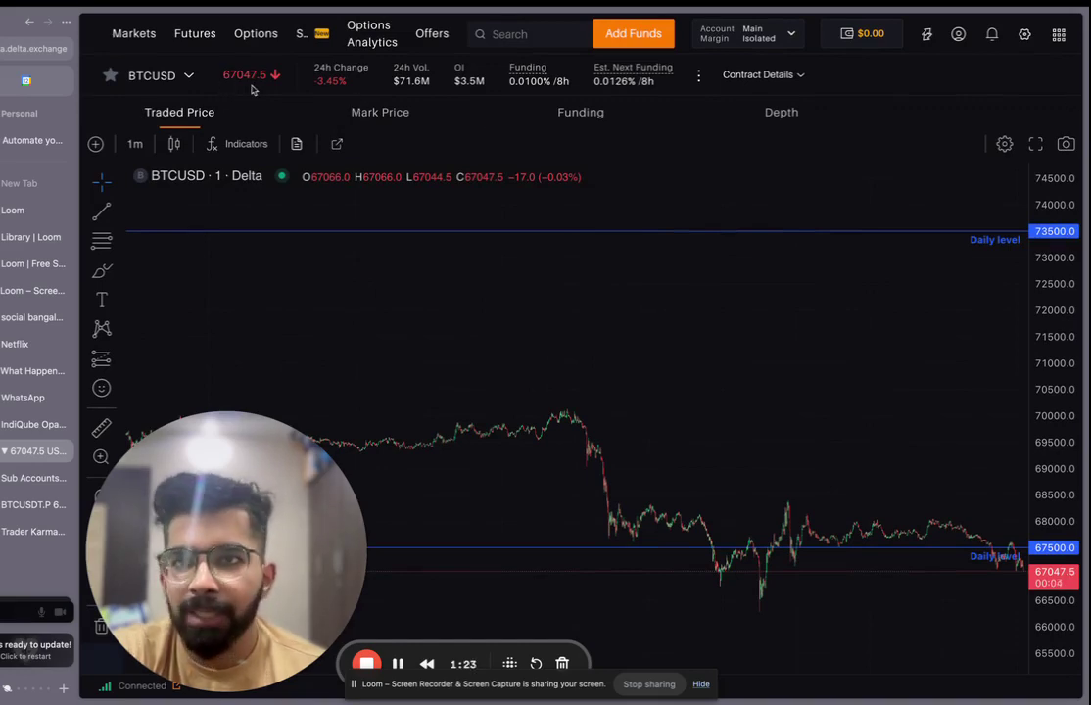
{"action": "scroll", "coordinate": [252, 89], "scroll_direction": "down", "scroll_amount": 5}
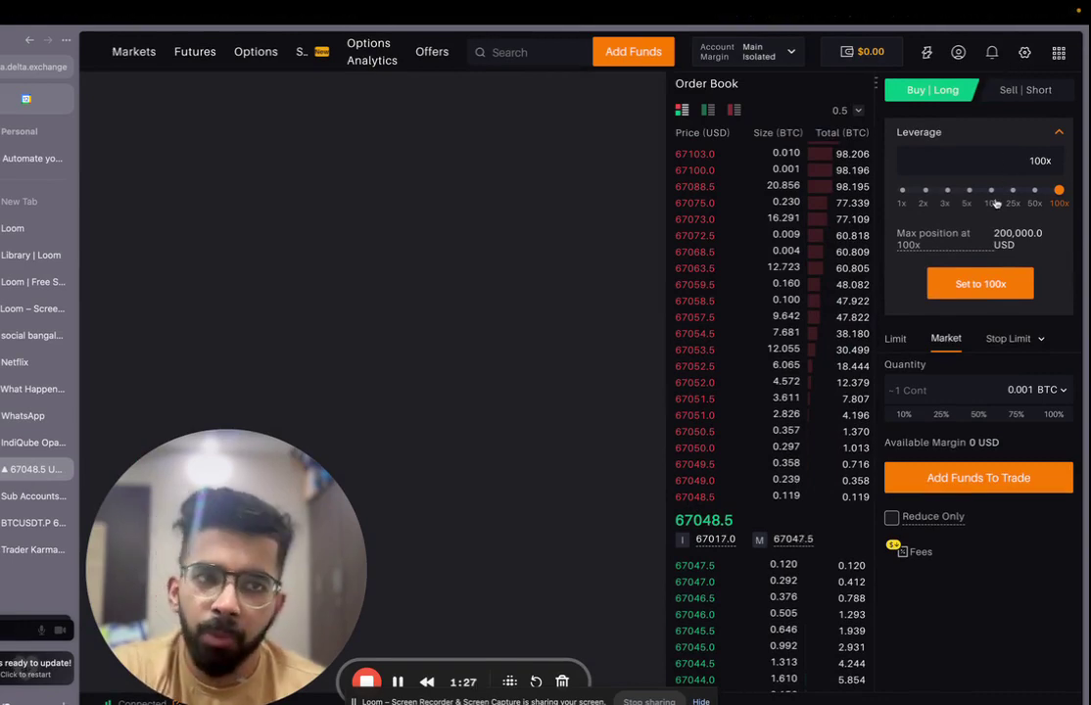
{"action": "scroll", "coordinate": [959, 181], "scroll_direction": "up", "scroll_amount": 5}
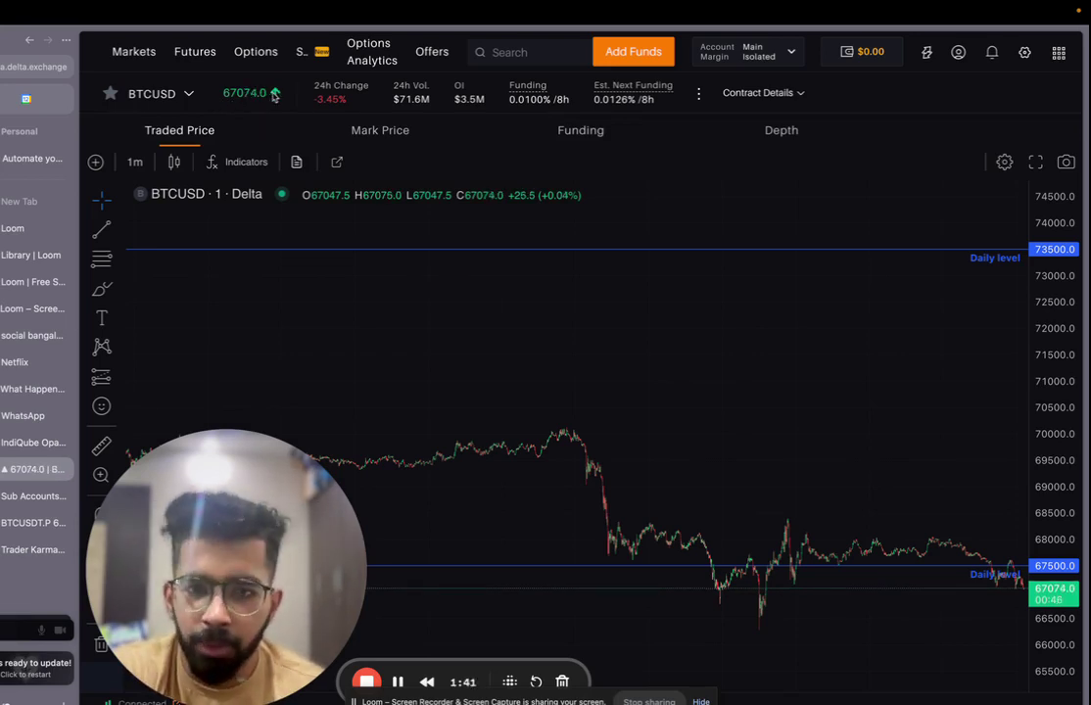
{"action": "scroll", "coordinate": [419, 294], "scroll_direction": "down", "scroll_amount": 8}
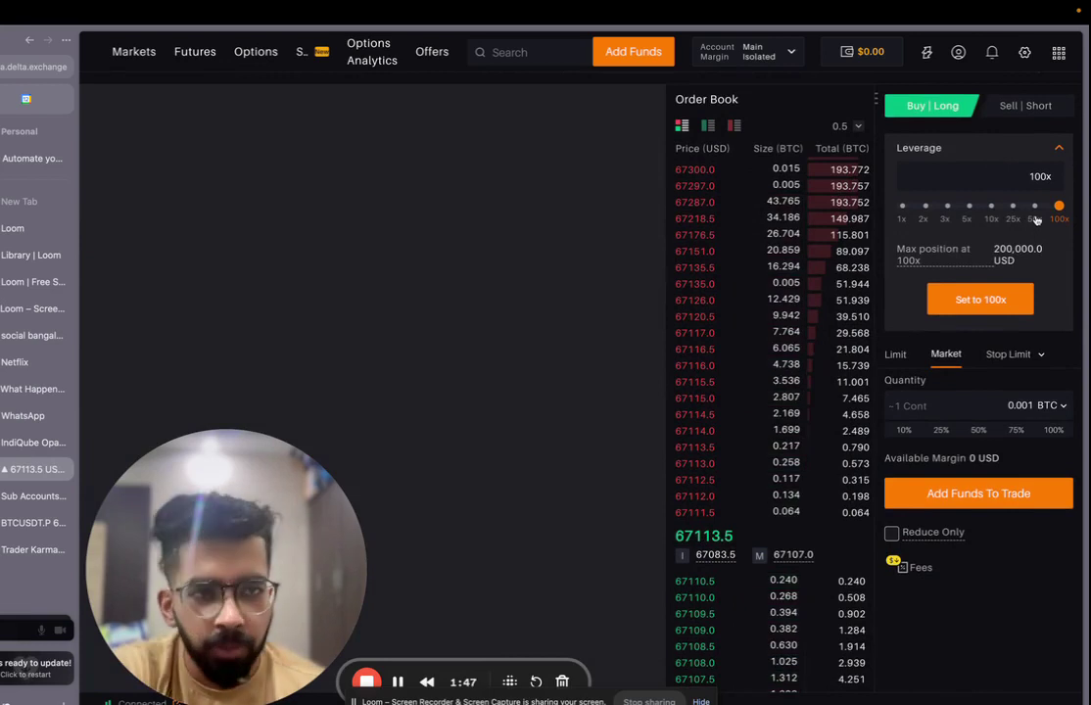
{"action": "left_click_drag", "start_coordinate": [1041, 220], "coordinate": [965, 224]}
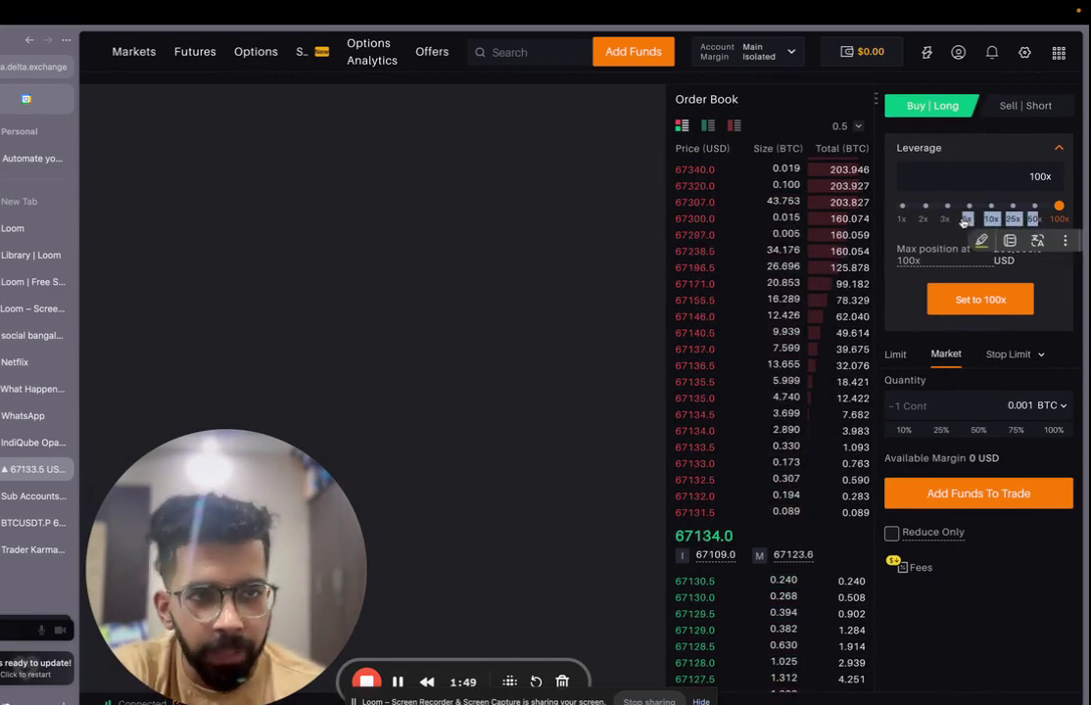
{"action": "left_click", "coordinate": [899, 224]}
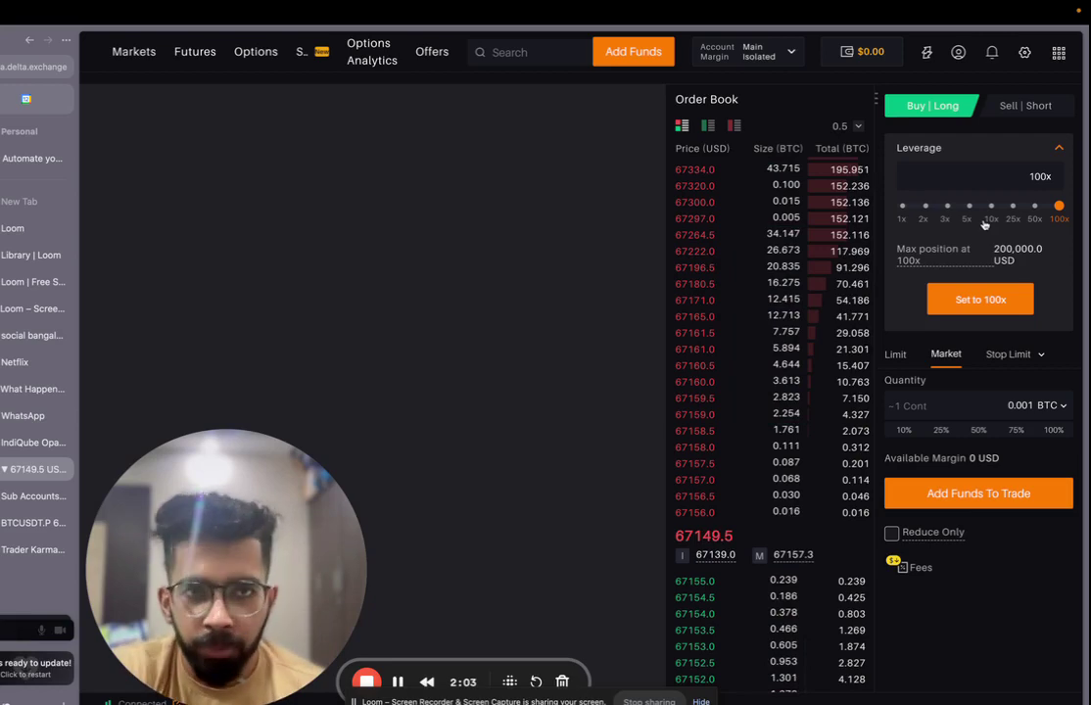
{"action": "left_click", "coordinate": [747, 51]}
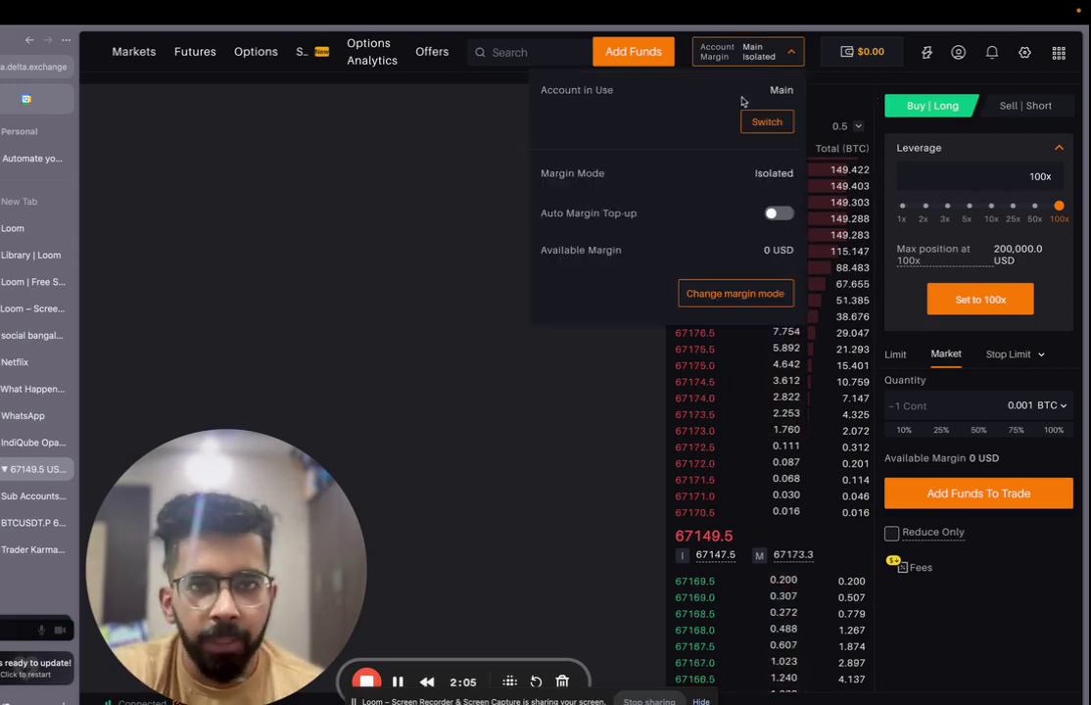
- Select Portfolio margin mode and confirm switching the Main account back from Isolated
{"action": "left_click", "coordinate": [740, 294]}
{"action": "left_click", "coordinate": [600, 313]}
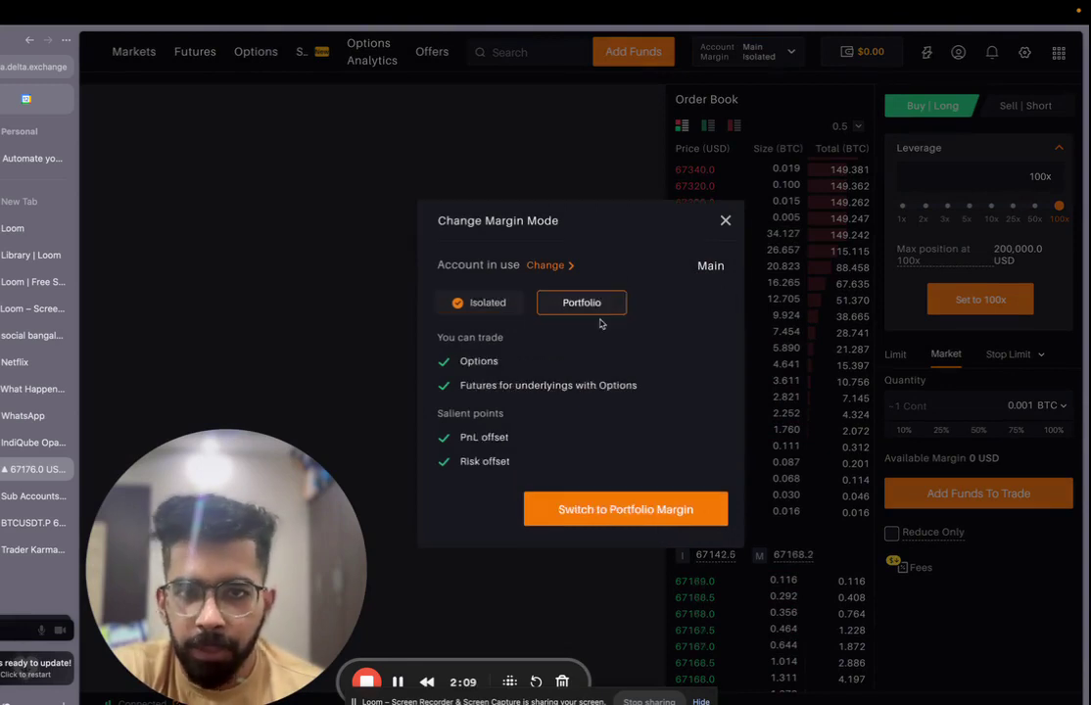
{"action": "left_click", "coordinate": [605, 511]}
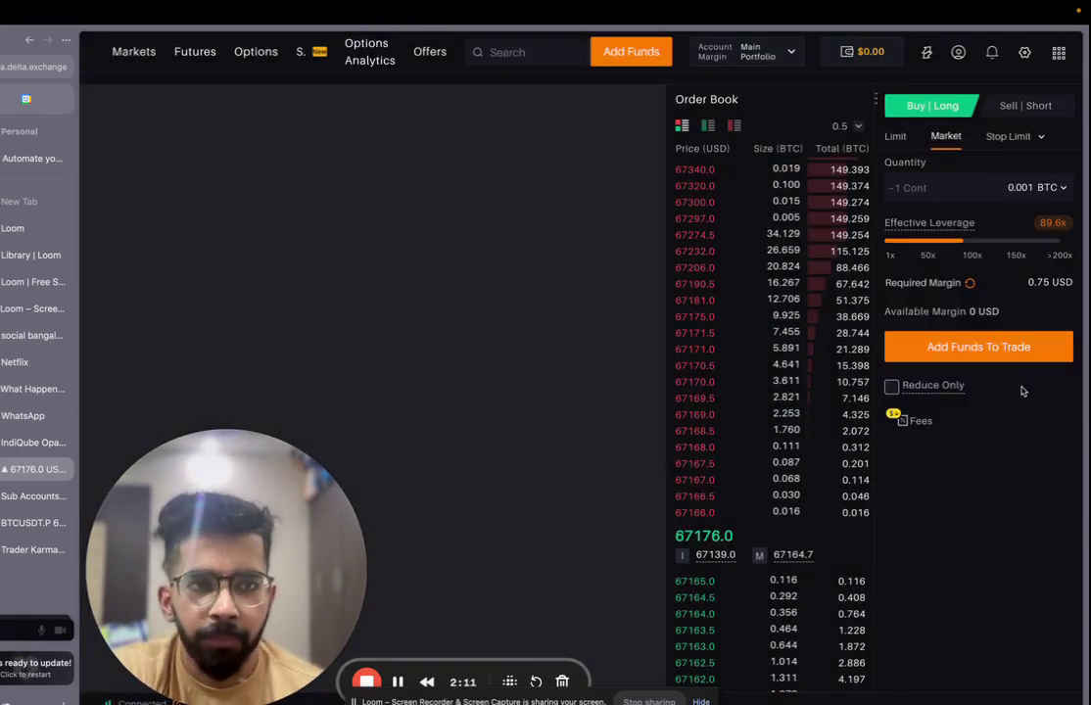